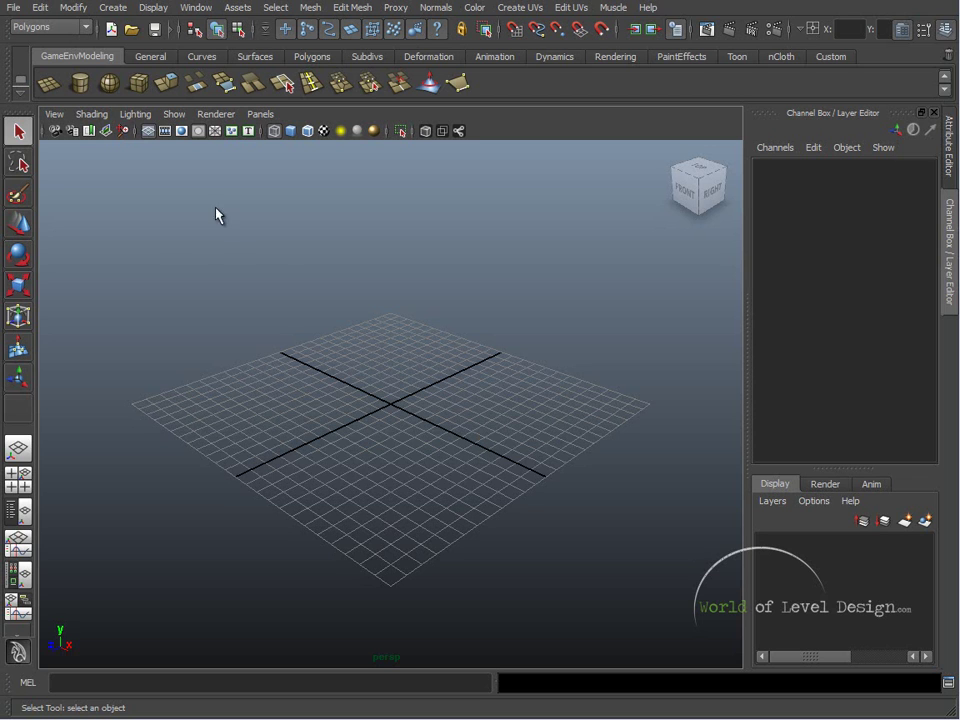
Step: Browse the Create menu's Polygon Primitives list, then close it without choosing anything
left_click(113, 7)
mouse_move(141, 55)
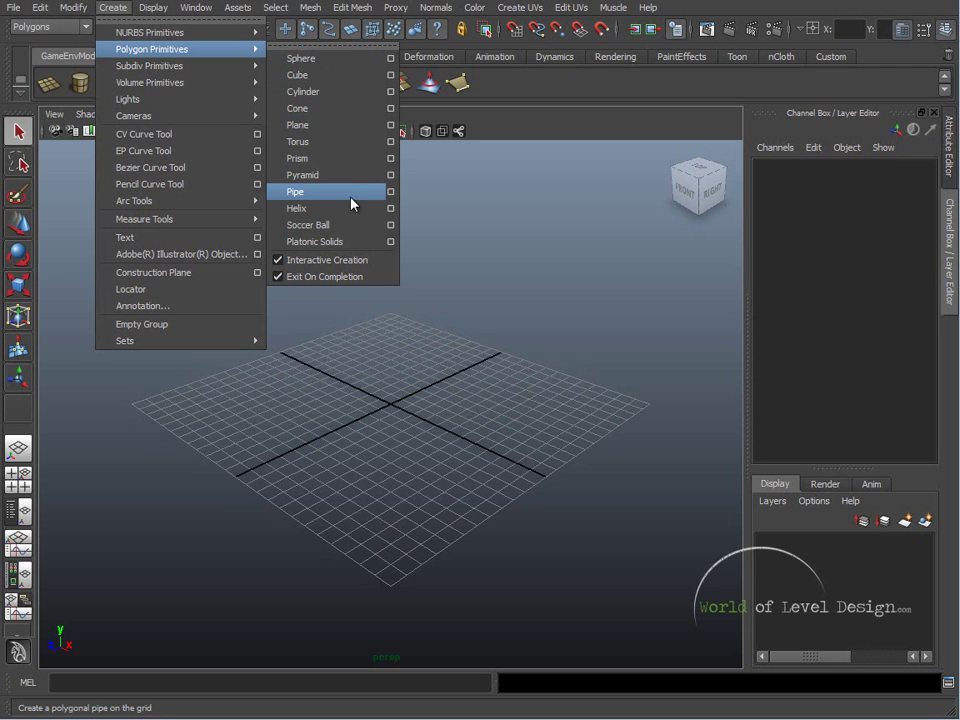
left_click(604, 314)
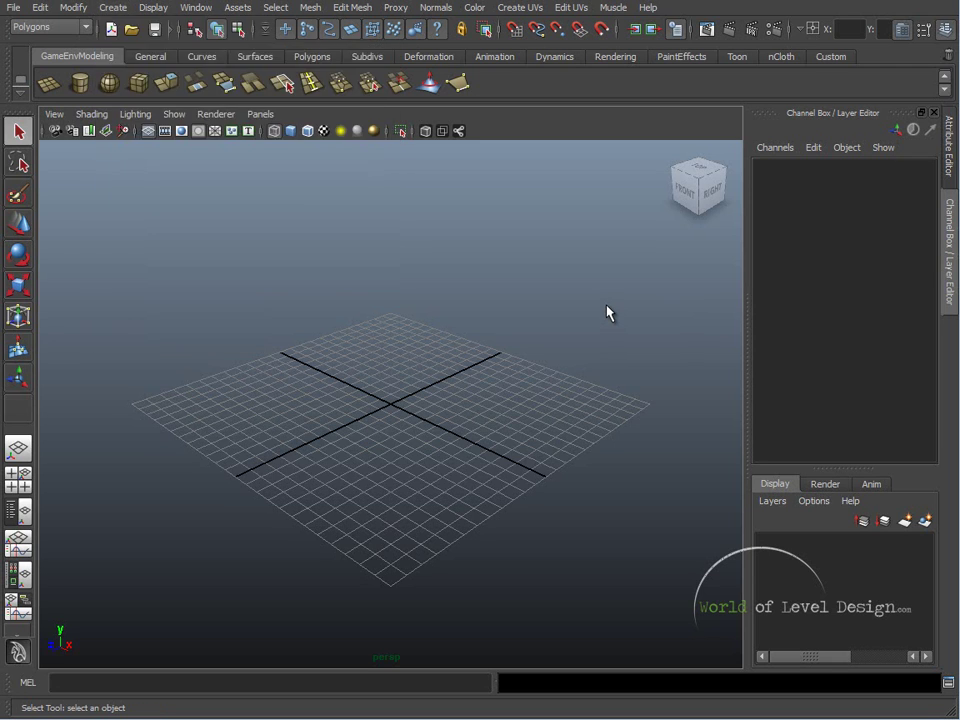
Step: Tumble and dolly the perspective view over the grid, then reopen and dismiss the Create menu
left_click_drag(432, 370, 362, 377, "alt")
right_click_drag(362, 377, 448, 399, "alt")
left_click(113, 7)
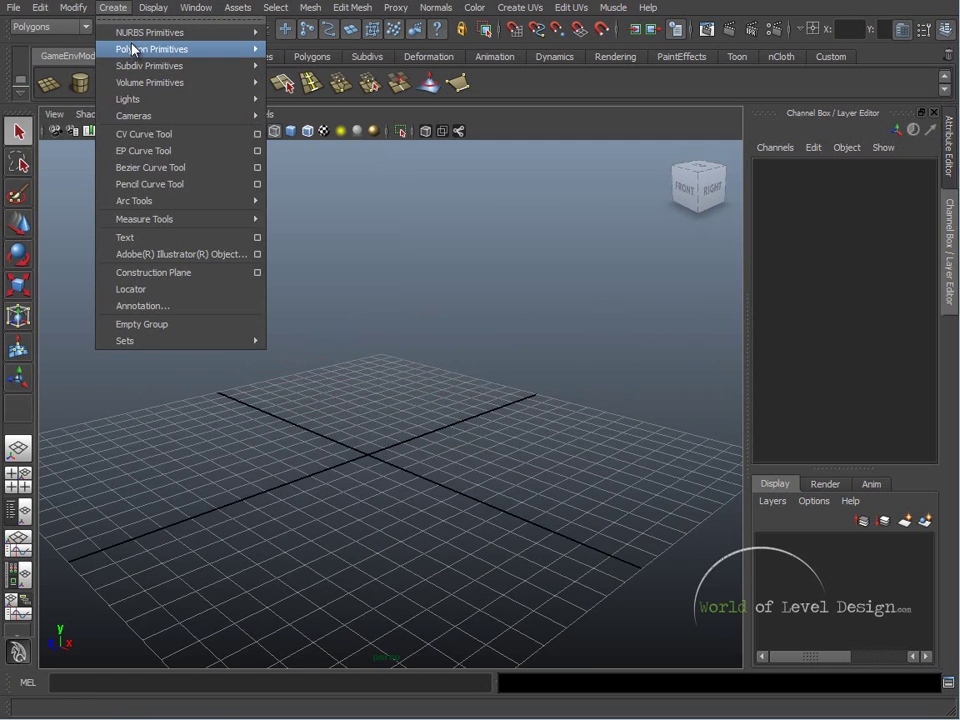
left_click(593, 315)
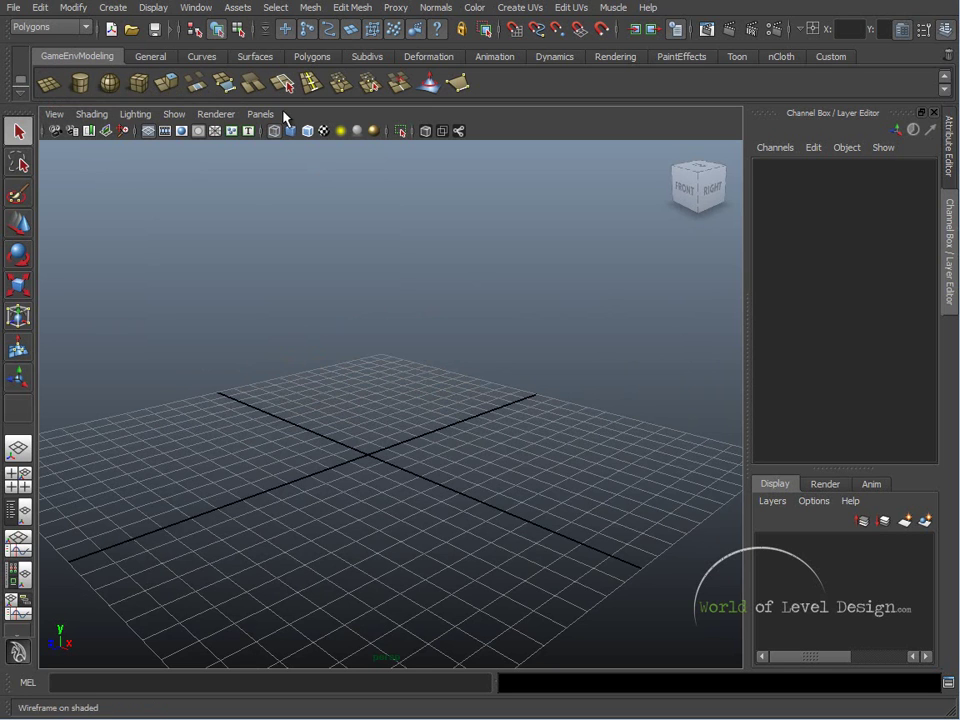
Step: Start the polygon Cube tool and turn on the Tool Message heads-up display
left_click(114, 8)
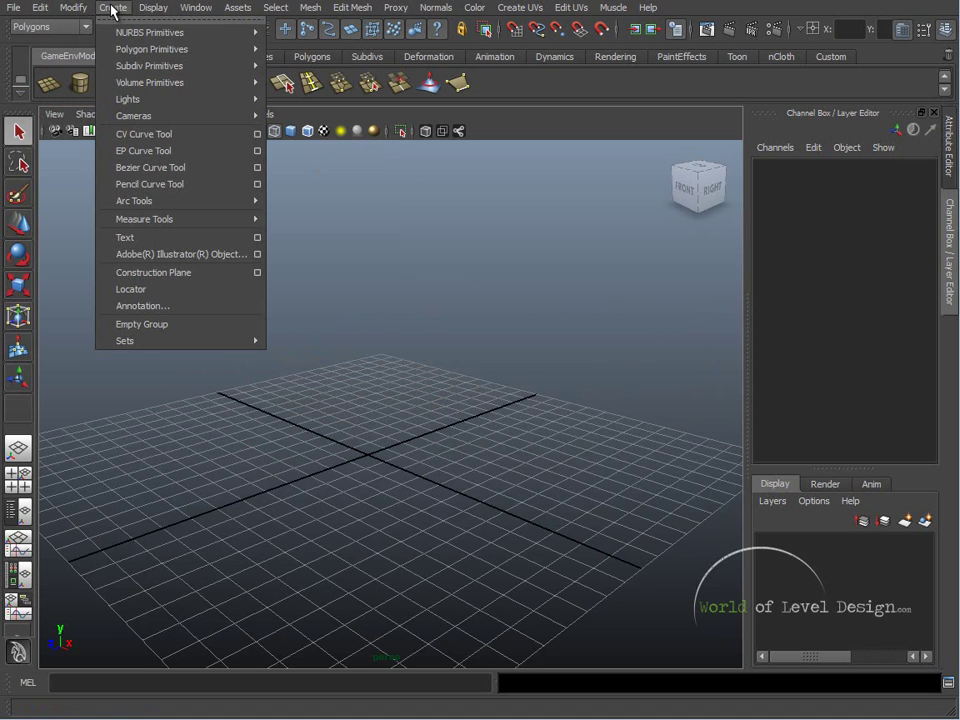
mouse_move(190, 49)
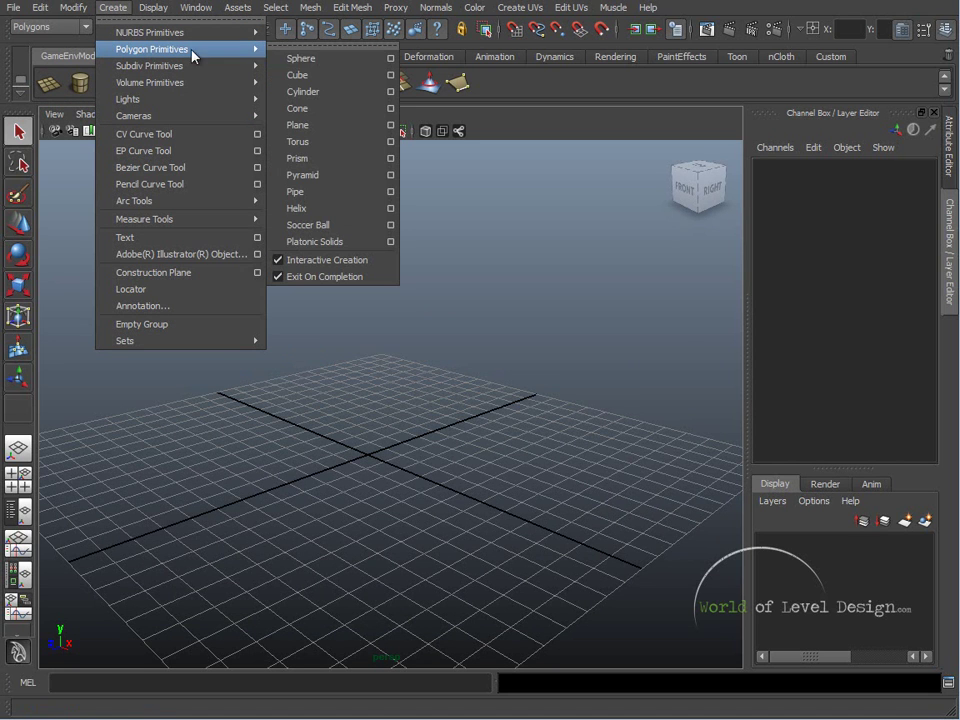
left_click(312, 75)
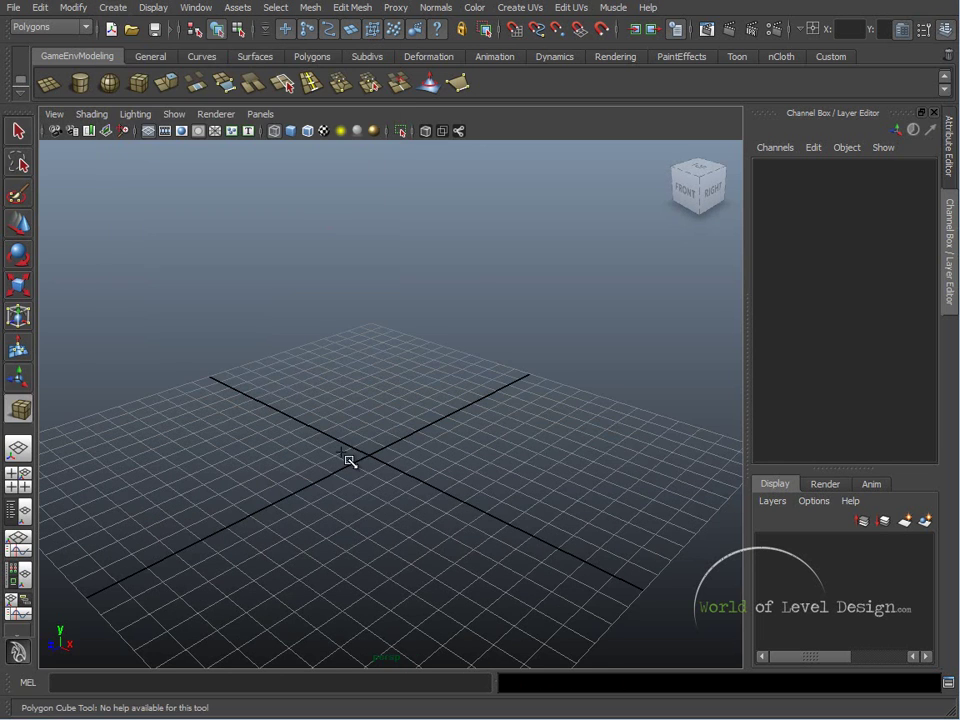
left_click(152, 8)
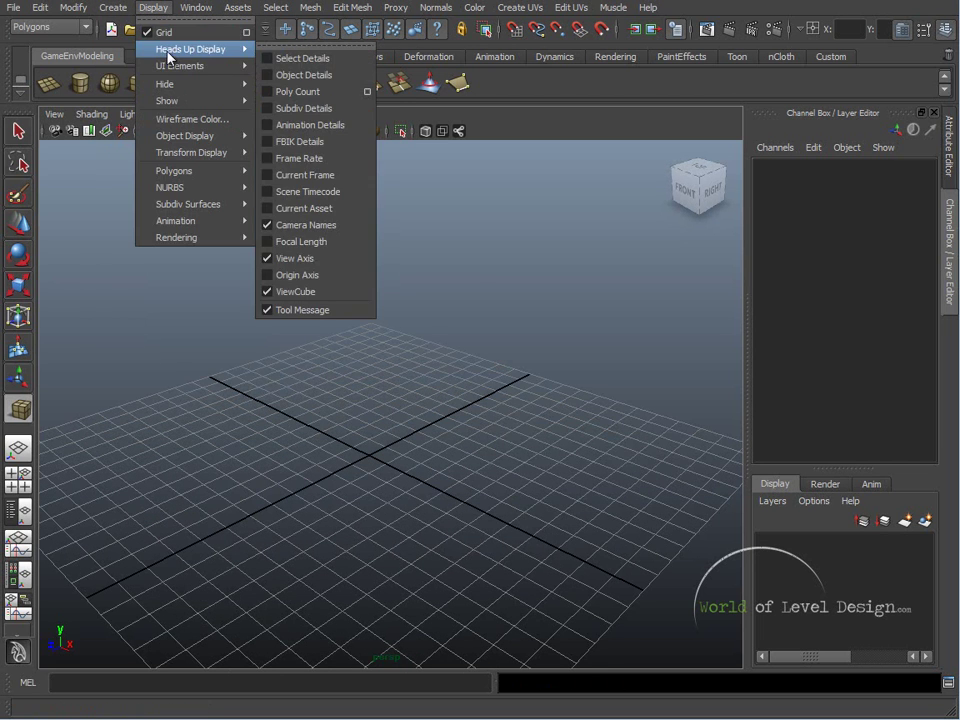
left_click(300, 311)
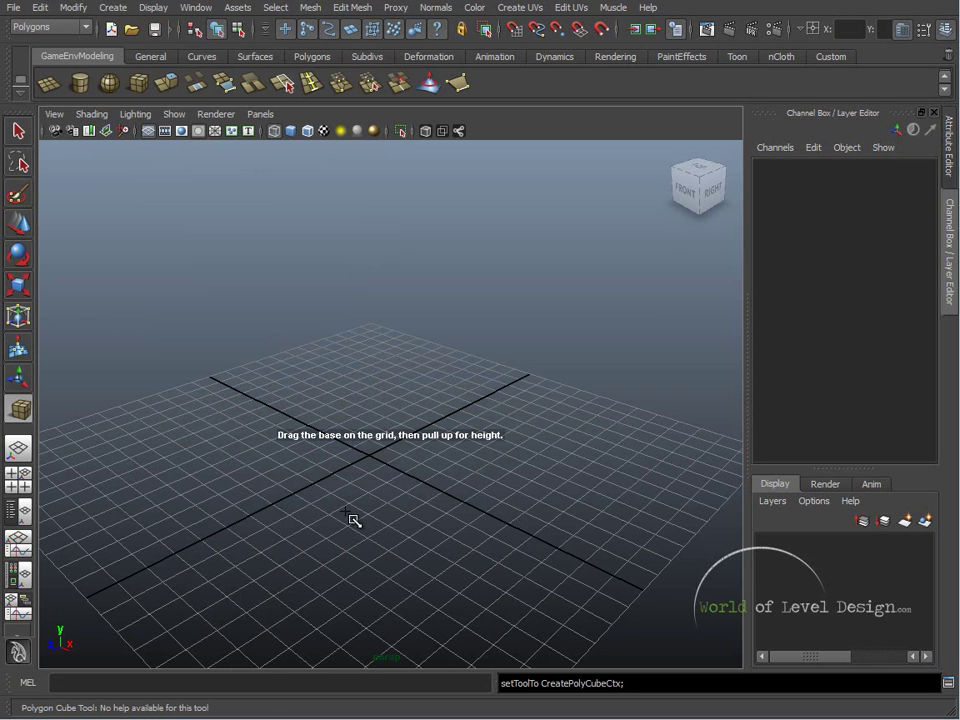
Step: Drag out a large cube base and height on the grid, then smooth-shade it with 5
mouse_move(345, 508)
left_mouse_down("alt")
mouse_move(339, 519)
mouse_move(326, 506)
left_mouse_up("alt")
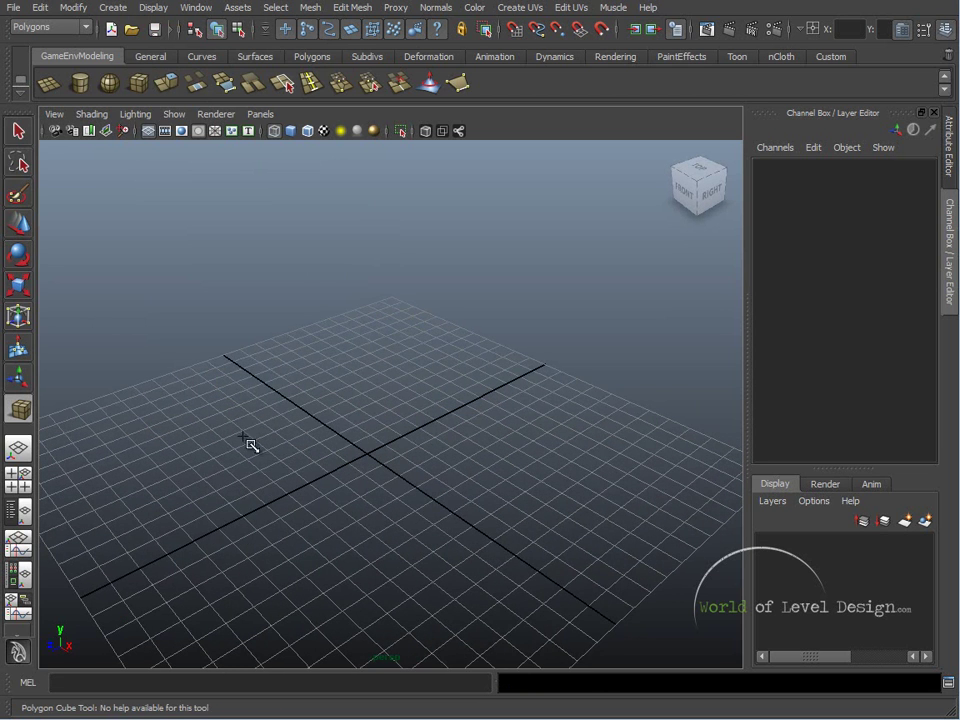
left_click_drag(231, 440, 613, 462)
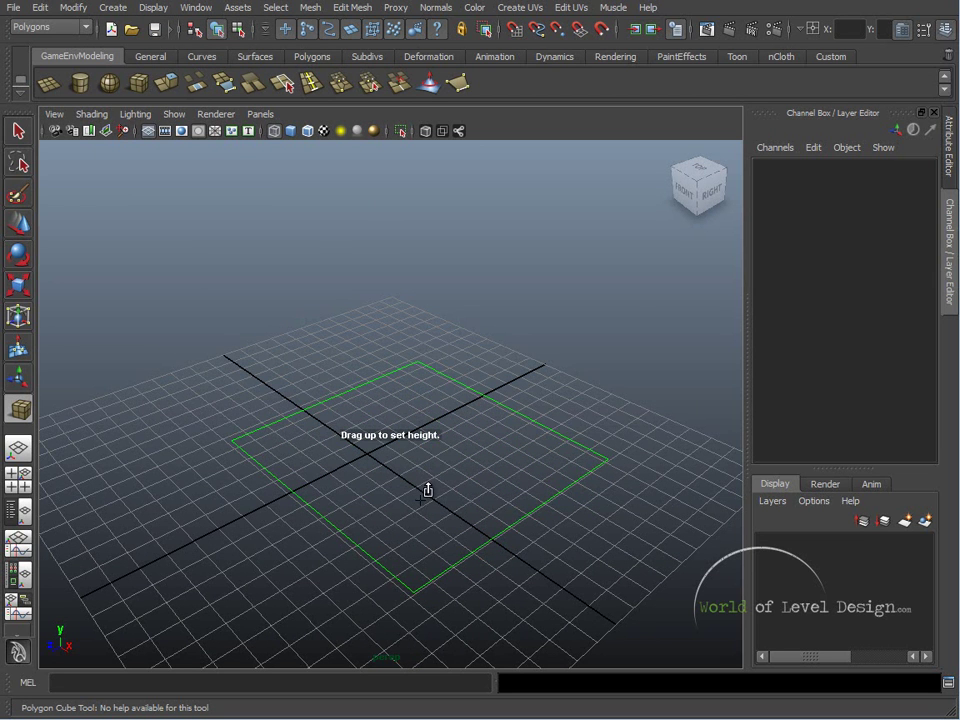
left_click_drag(428, 490, 332, 381)
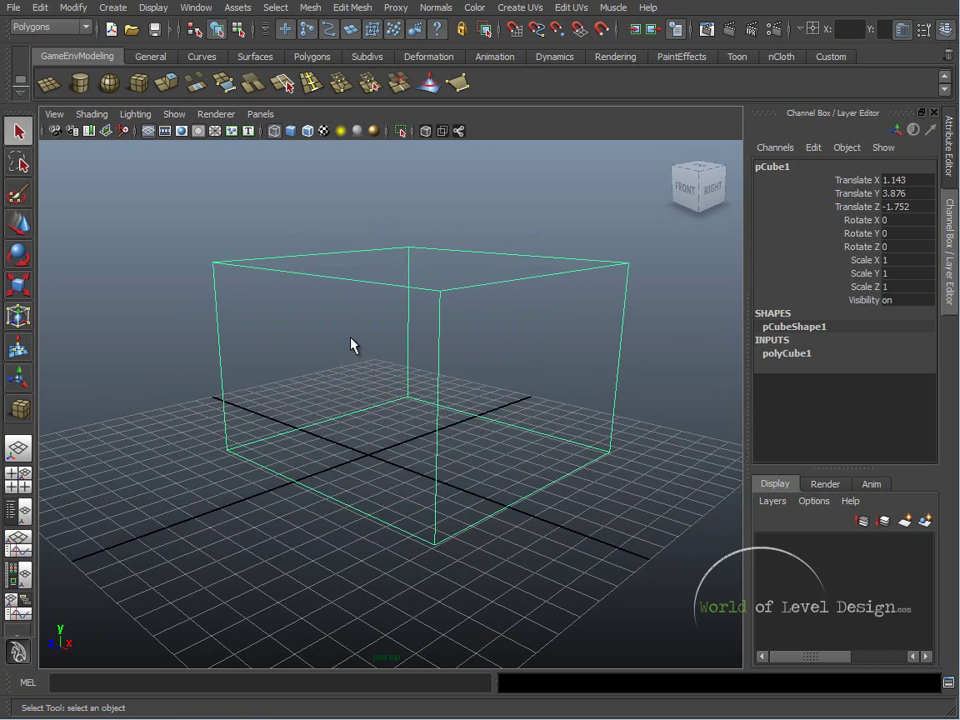
key("5")
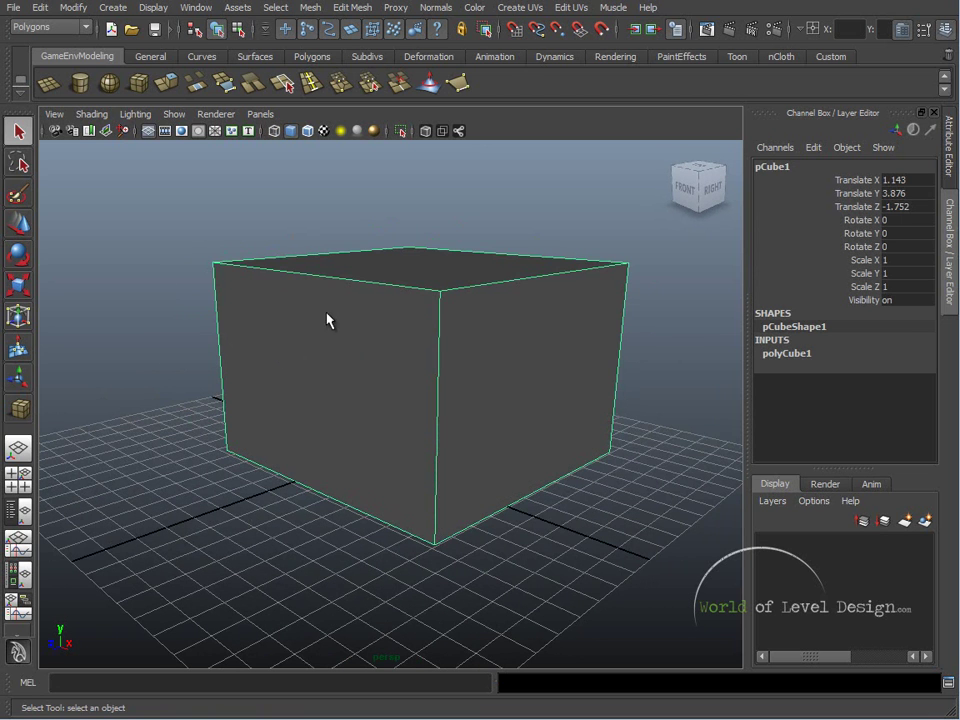
left_click(92, 115)
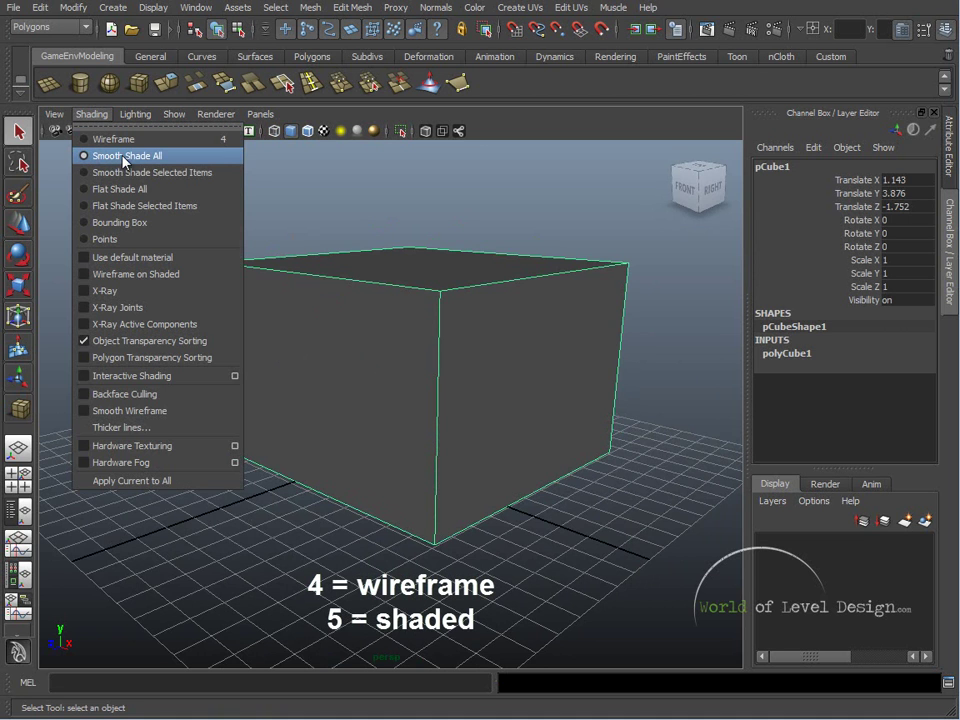
left_click(112, 139)
left_click(92, 114)
left_click(111, 157)
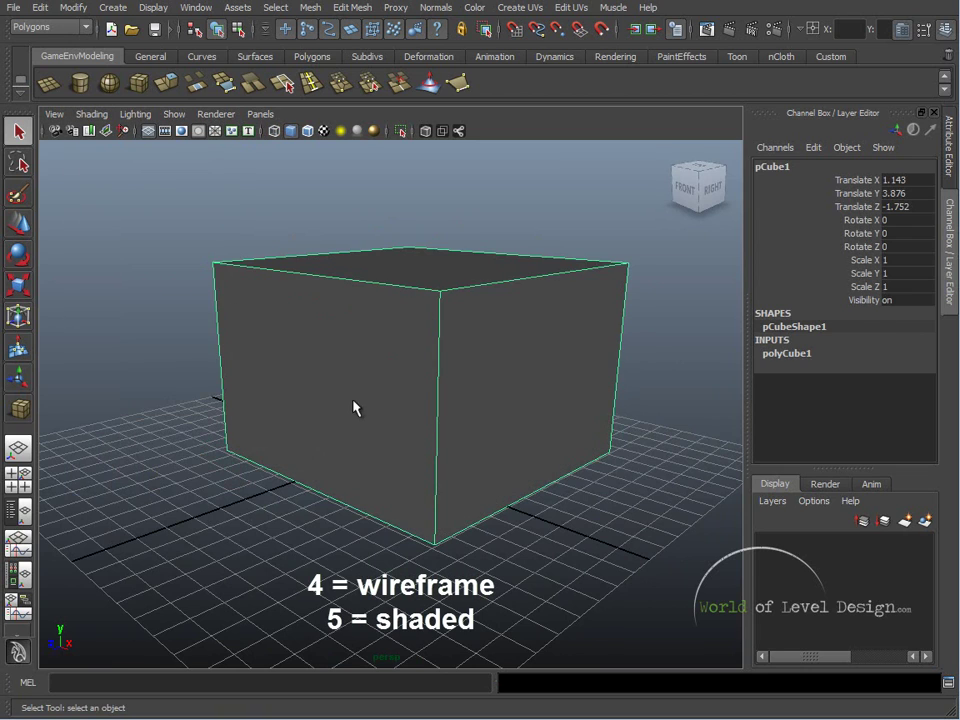
left_click_drag(354, 406, 227, 421, "alt")
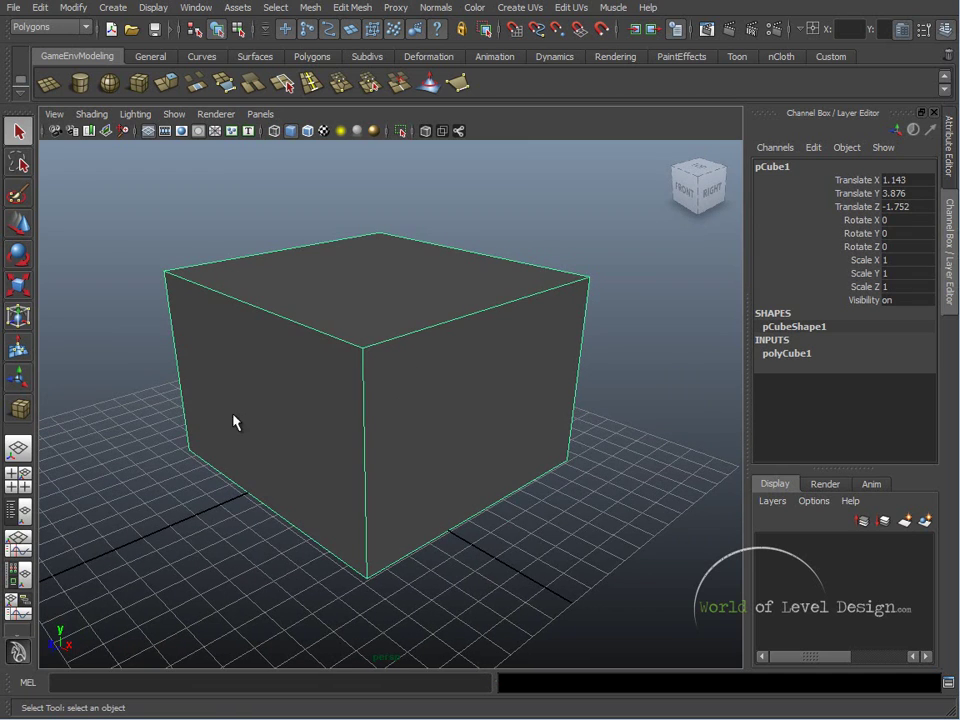
left_click_drag(333, 461, 390, 416, "alt")
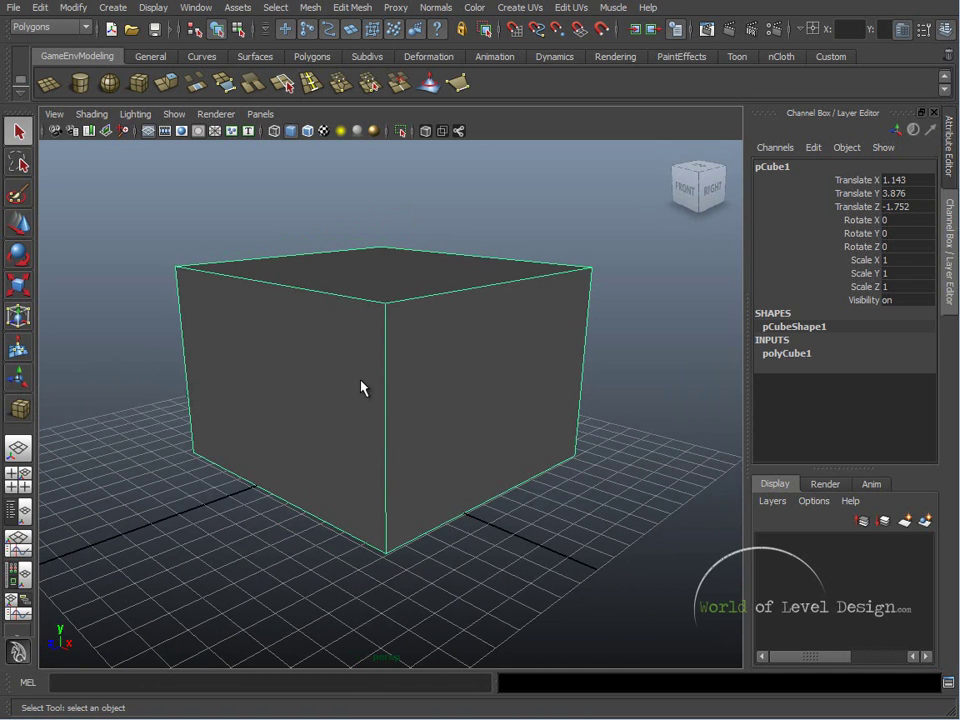
left_click_drag(351, 338, 313, 336, "alt")
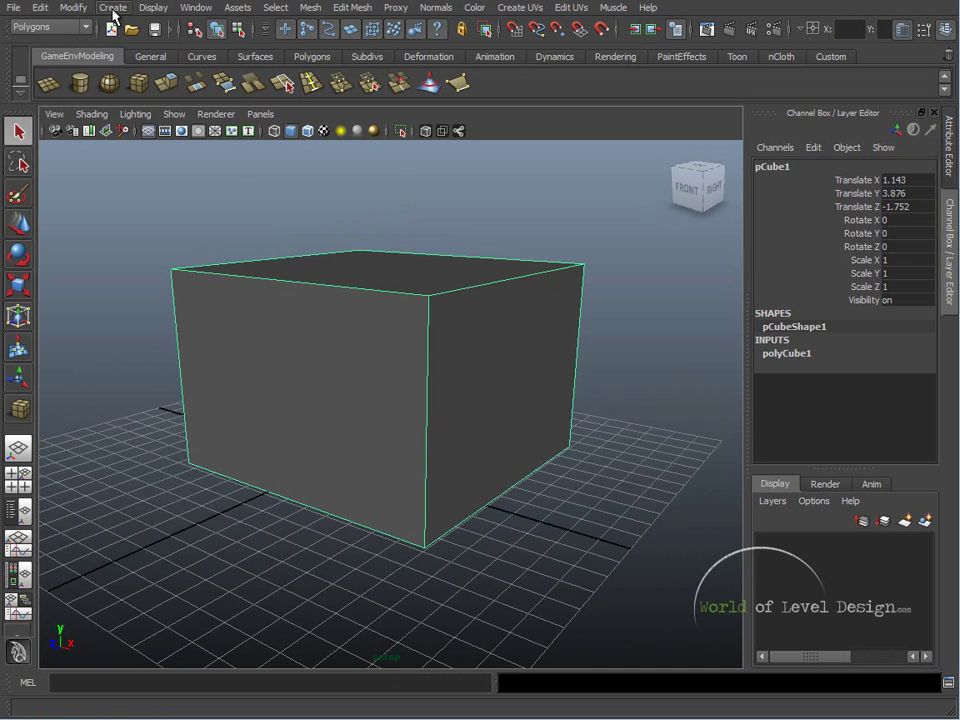
Step: Turn off Interactive Creation for polygon primitives and delete the large cube
left_click(113, 10)
mouse_move(129, 50)
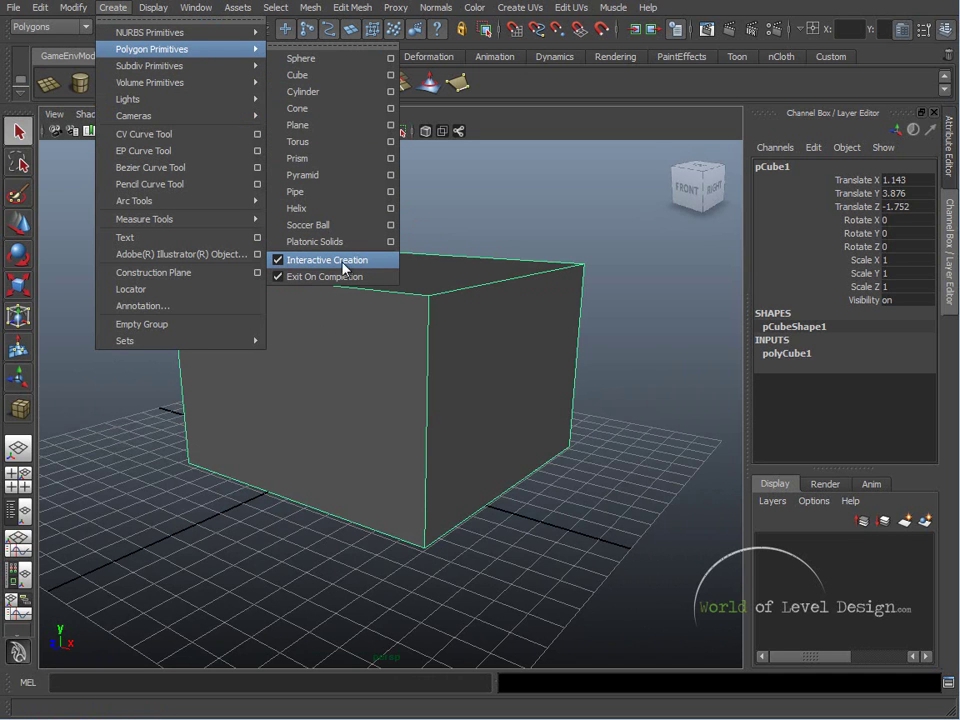
left_click(281, 260)
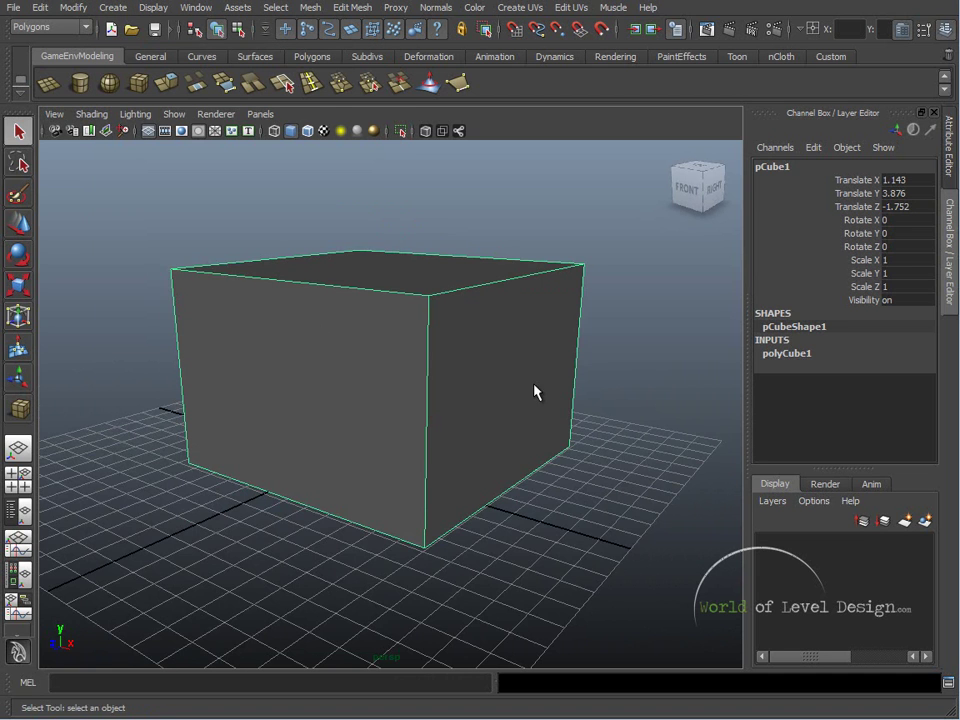
left_click_drag(533, 368, 232, 100, "alt")
key("Delete")
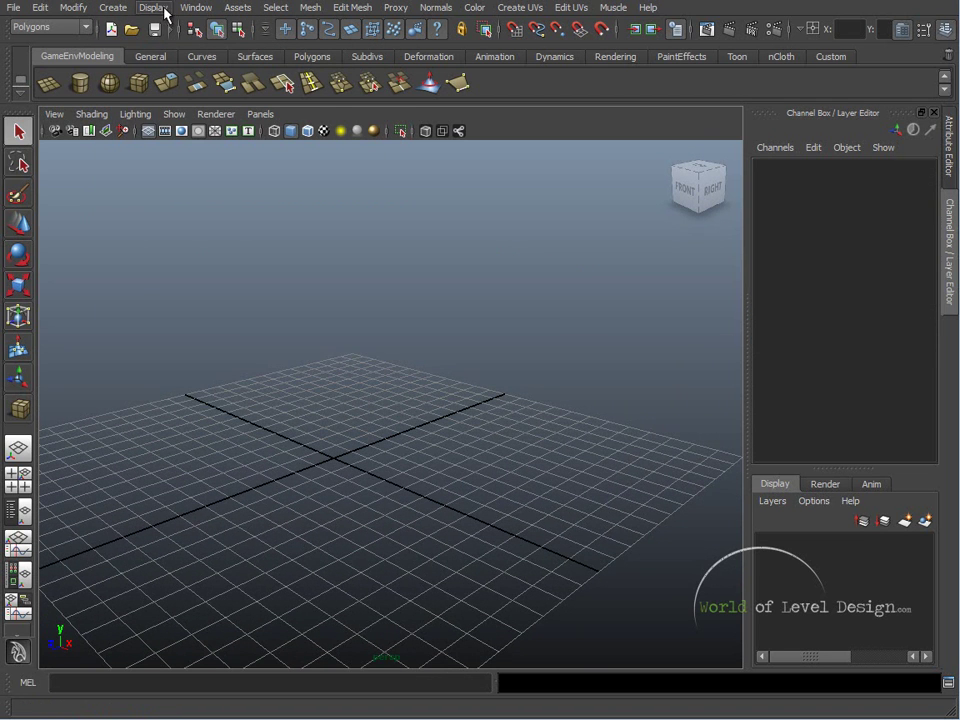
Step: Create a default polygon cube at the grid origin and orbit around it
left_click(113, 7)
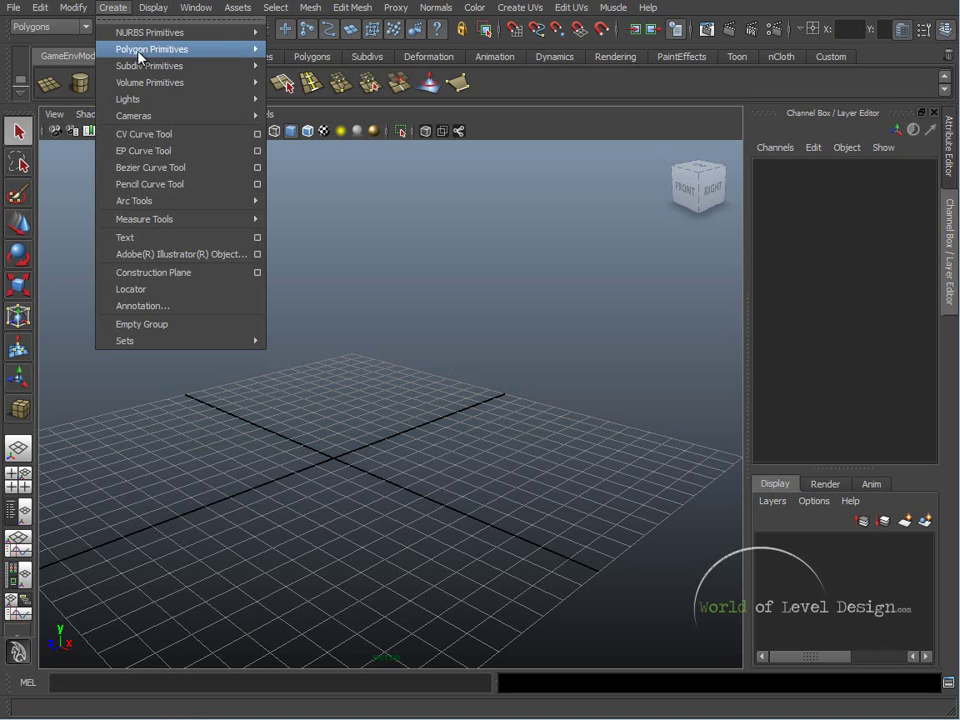
mouse_move(150, 47)
left_click(310, 75)
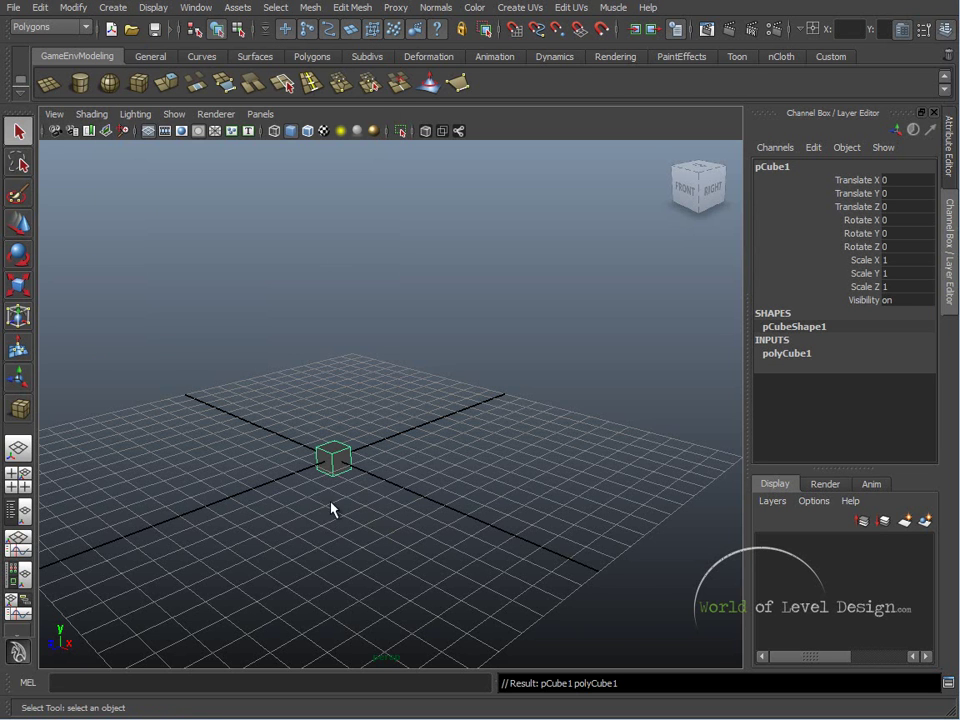
left_click_drag(268, 507, 370, 330, "alt")
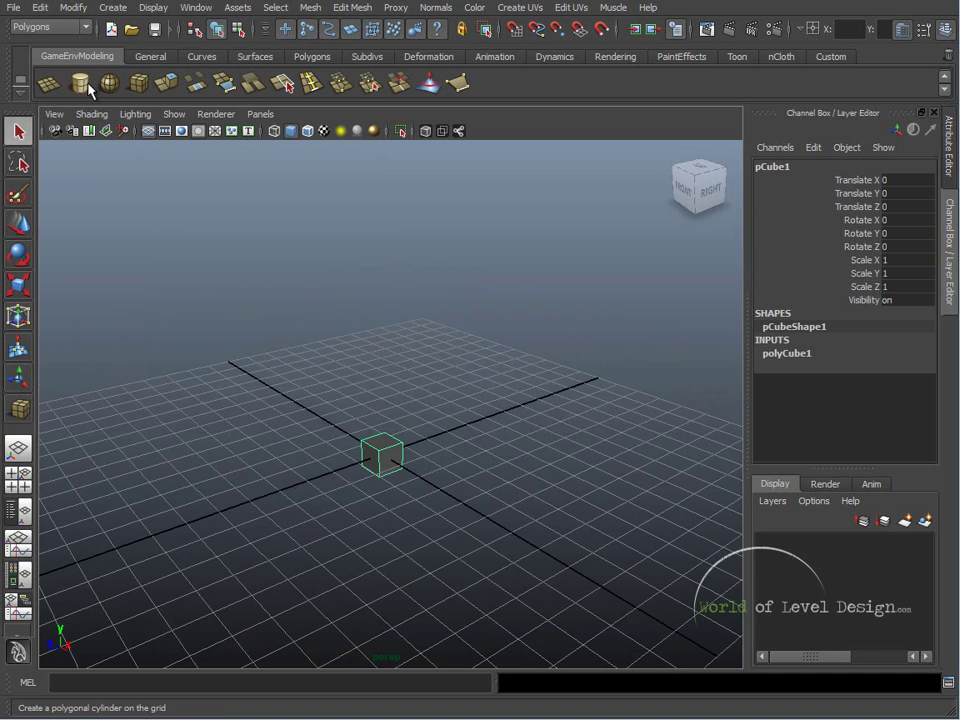
left_click_drag(332, 435, 352, 428, "alt")
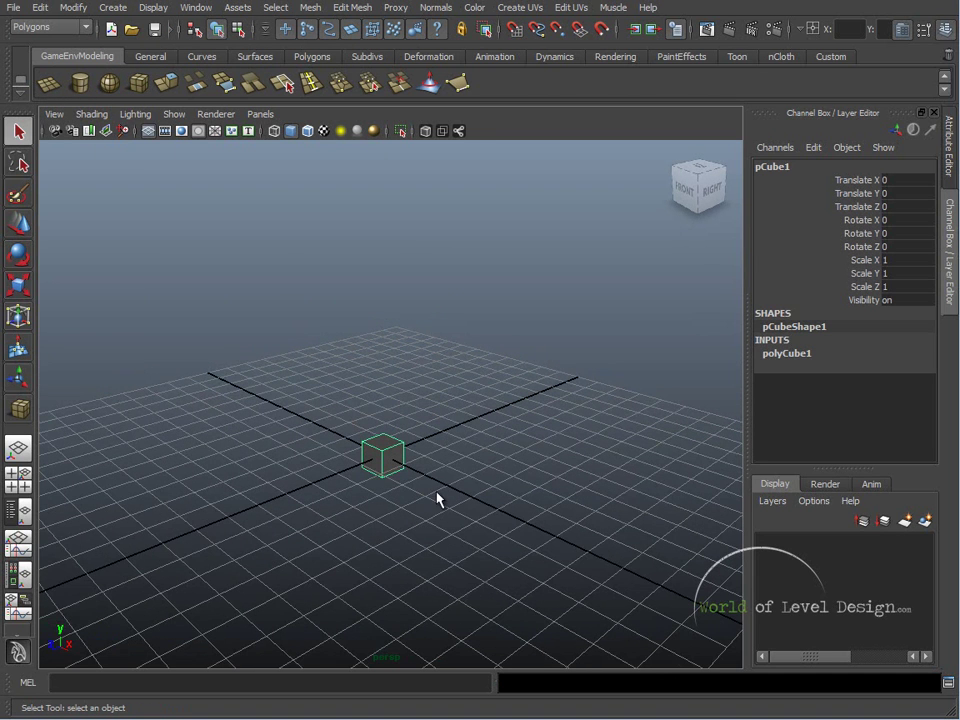
Step: Delete the small cube, drag out a new cube with the shelf button, then delete that too
key("Delete")
left_click_drag(276, 306, 296, 317, "alt")
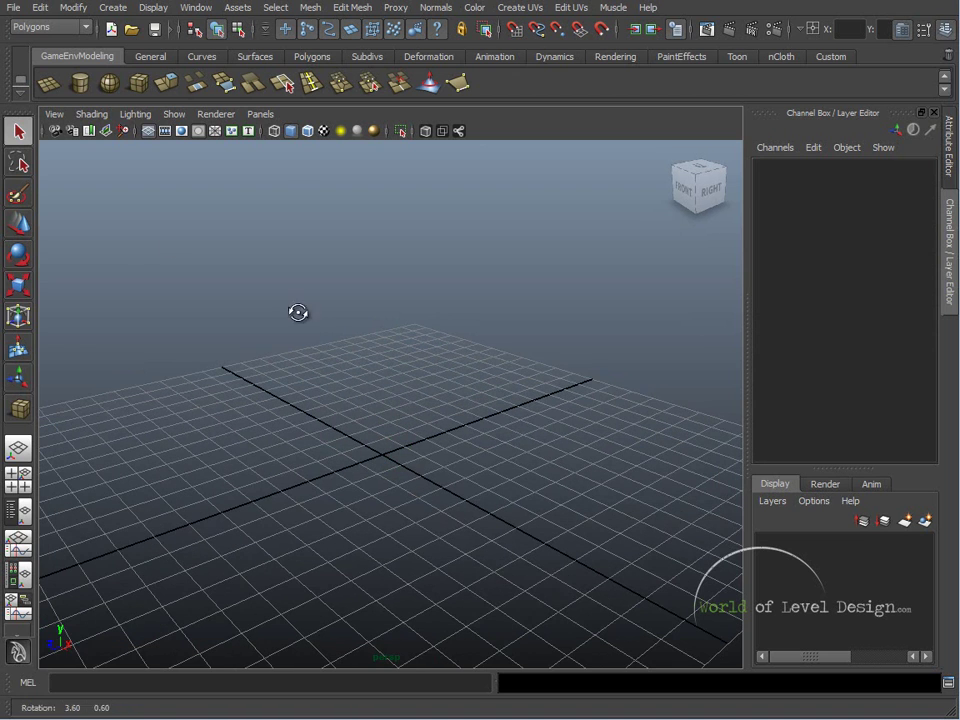
left_click(108, 80)
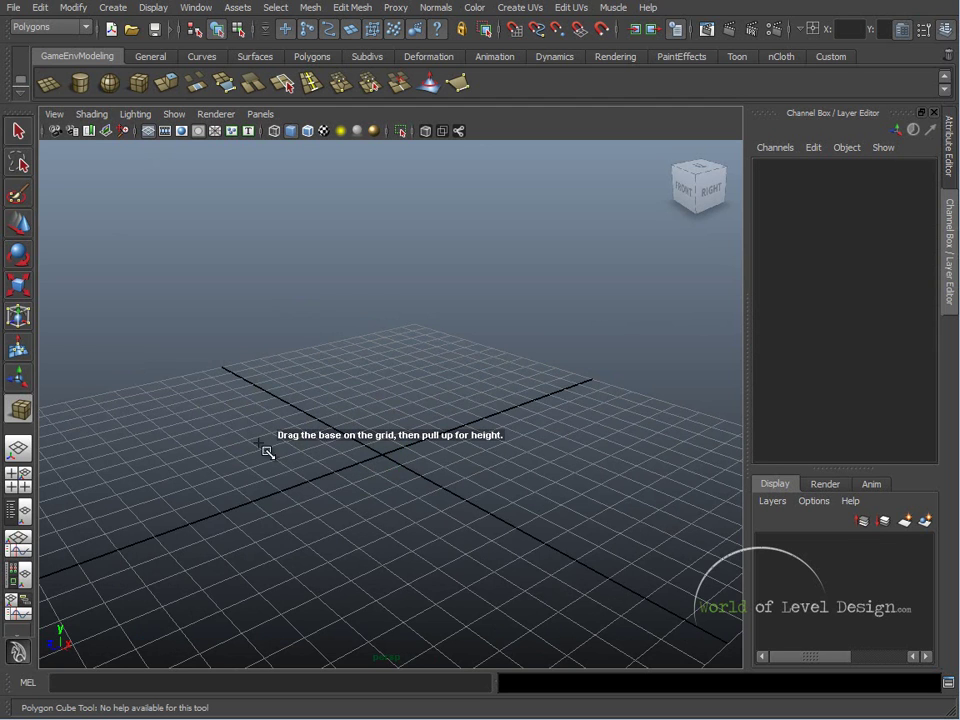
left_click_drag(237, 446, 506, 379)
key("w")
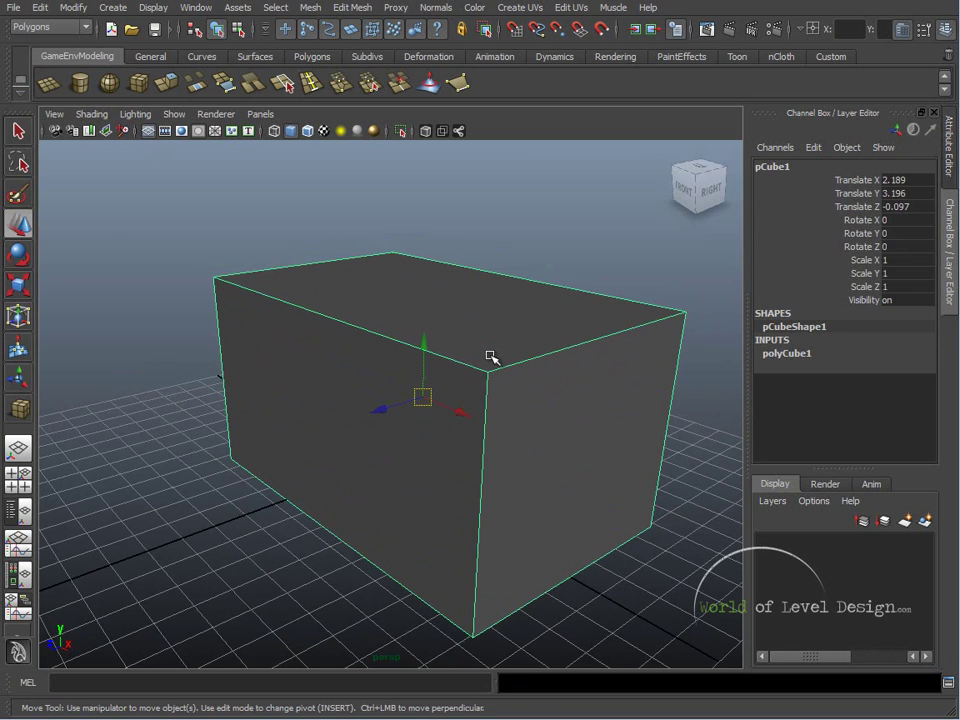
key("Delete")
left_click_drag(300, 362, 204, 214, "alt")
Step: Check Interactive Creation under Create > Polygon Primitives
left_click(113, 7)
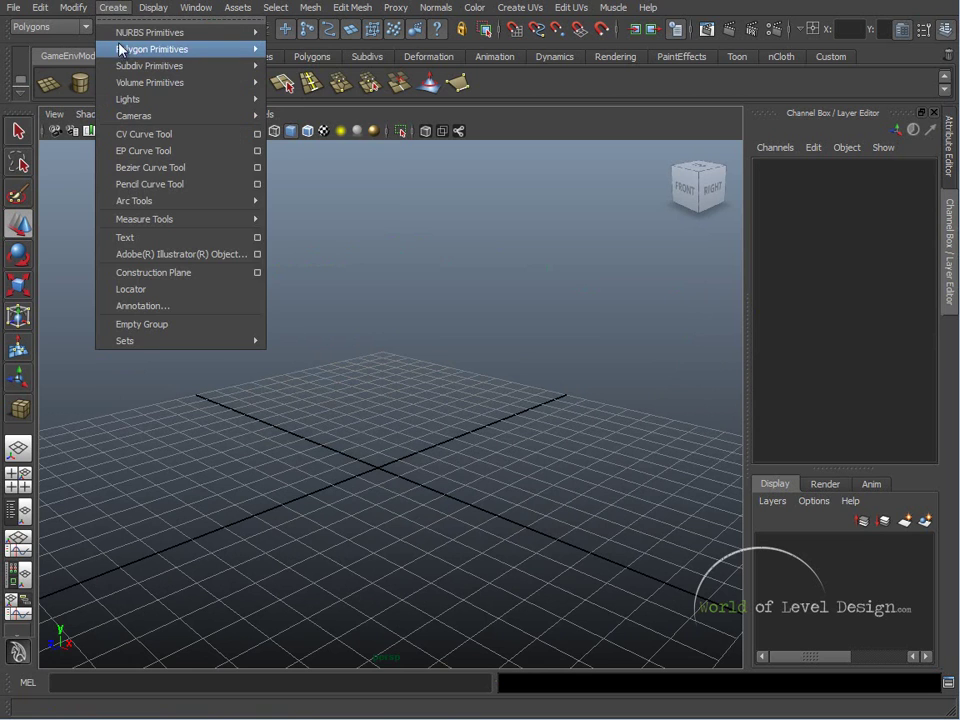
mouse_move(150, 49)
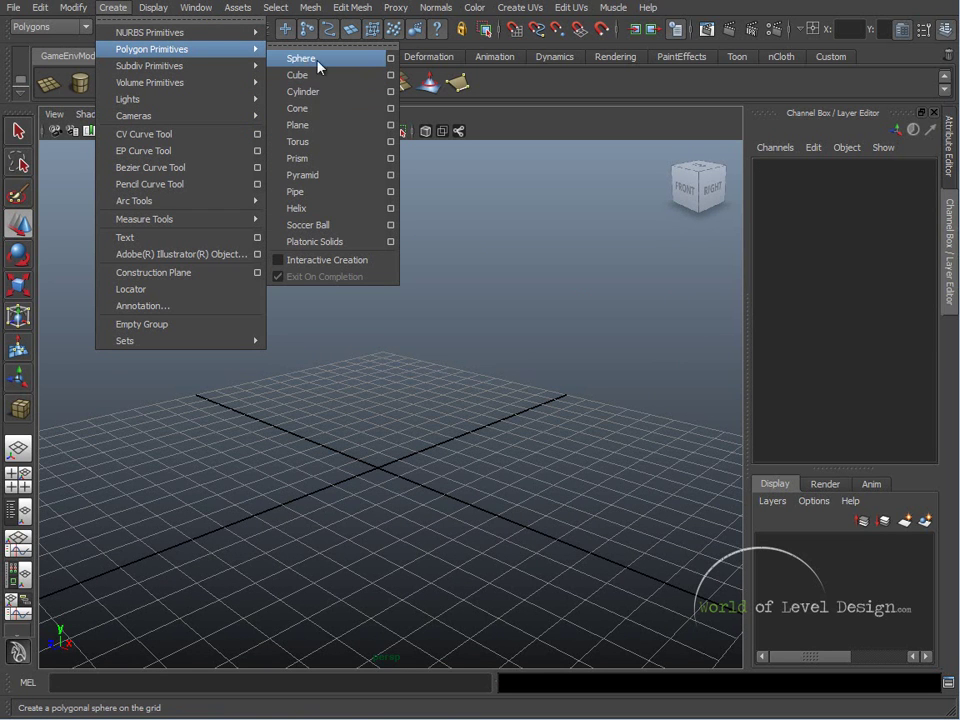
left_click(282, 262)
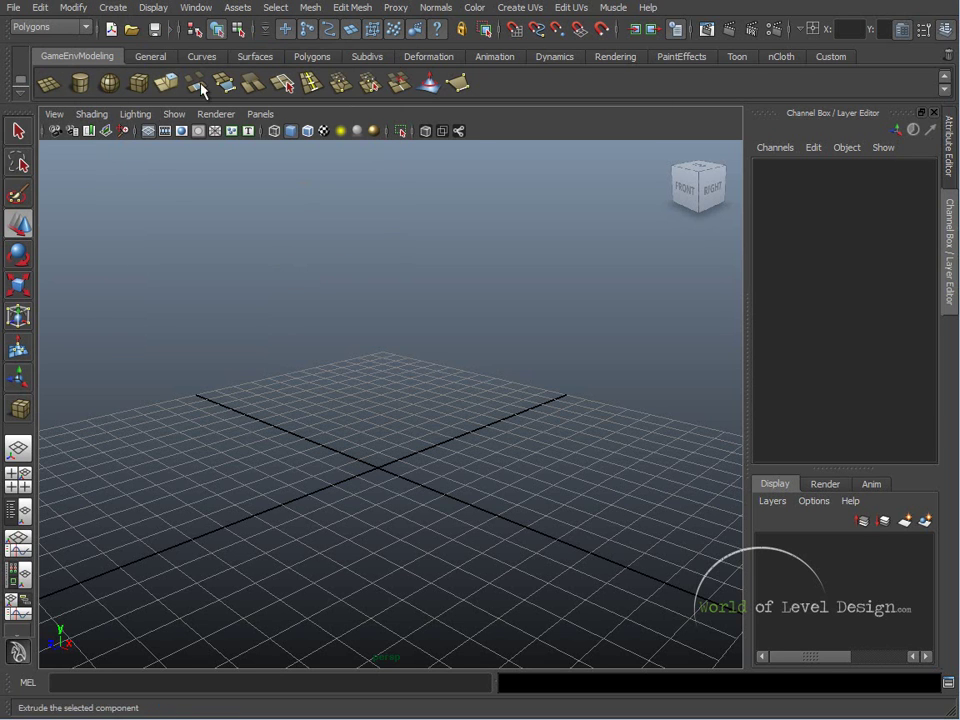
Step: Reopen the Create menu twice and close it without creating anything
left_click(118, 8)
mouse_move(165, 48)
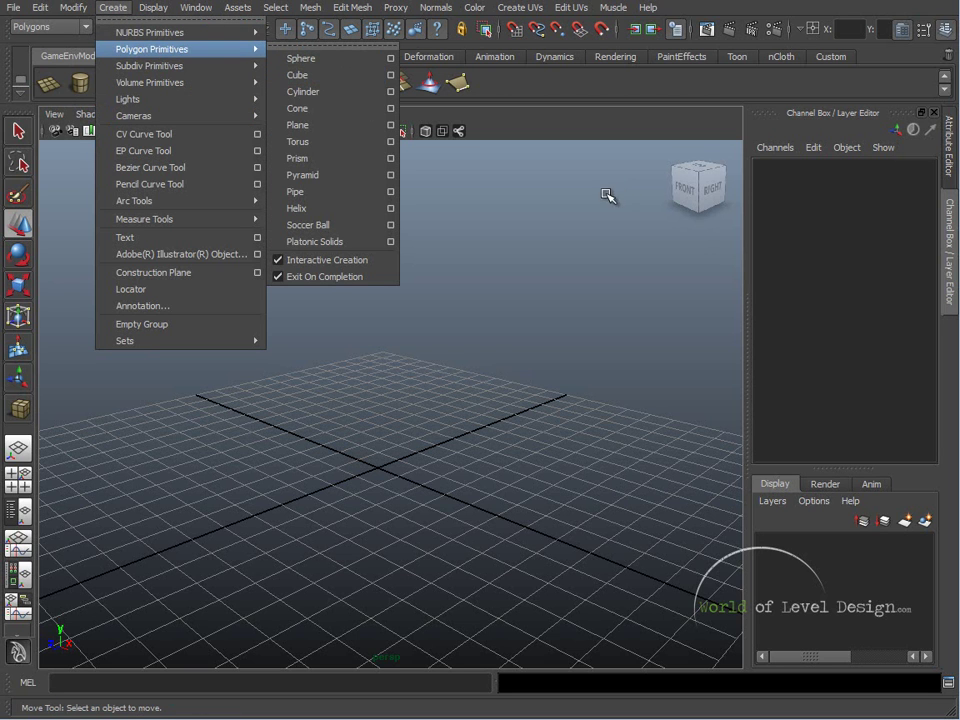
left_click(441, 146)
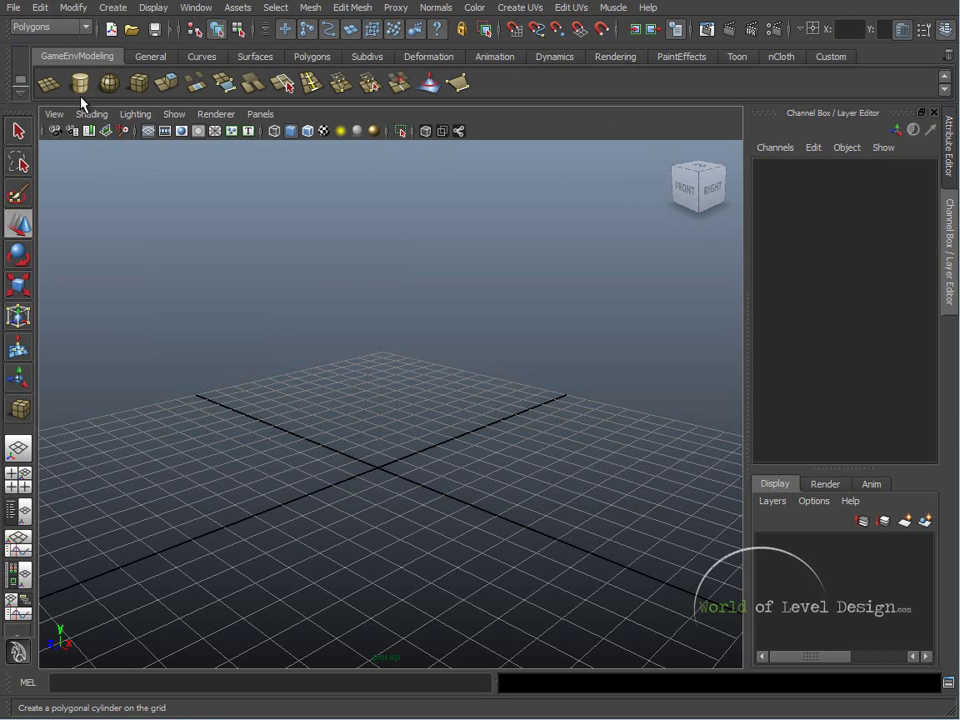
left_click(113, 8)
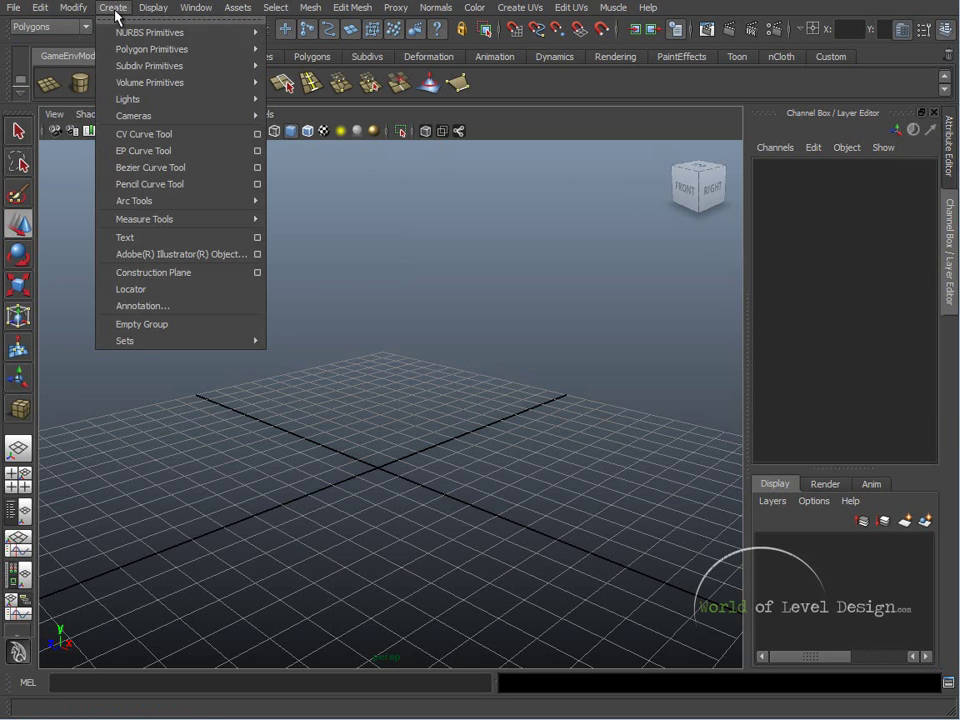
left_click(439, 146)
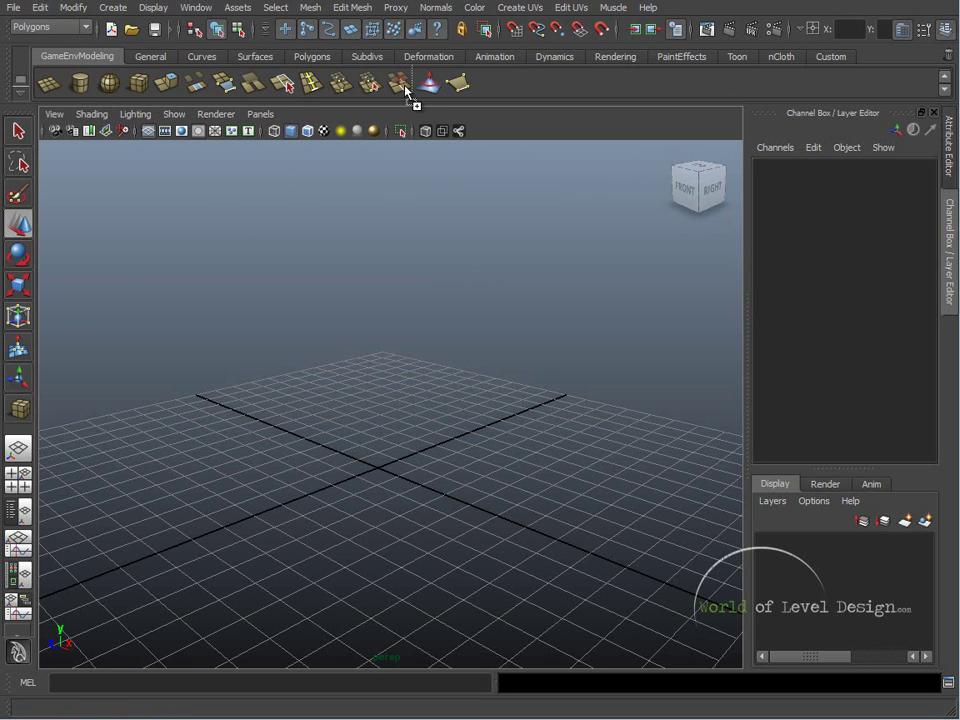
Step: Remove the plane, cylinder, sphere and another unneeded shortcut from the shelf
middle_click_drag(750, 90, 487, 97)
middle_click_drag(79, 83, 937, 60)
middle_click_drag(58, 86, 586, 88)
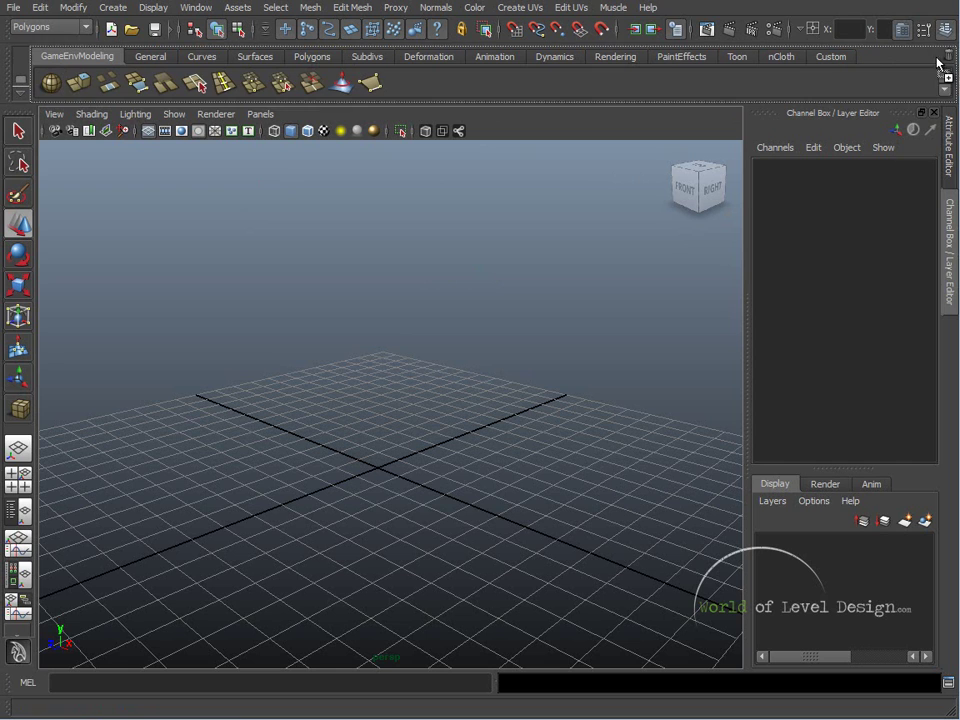
middle_click_drag(948, 60, 947, 60)
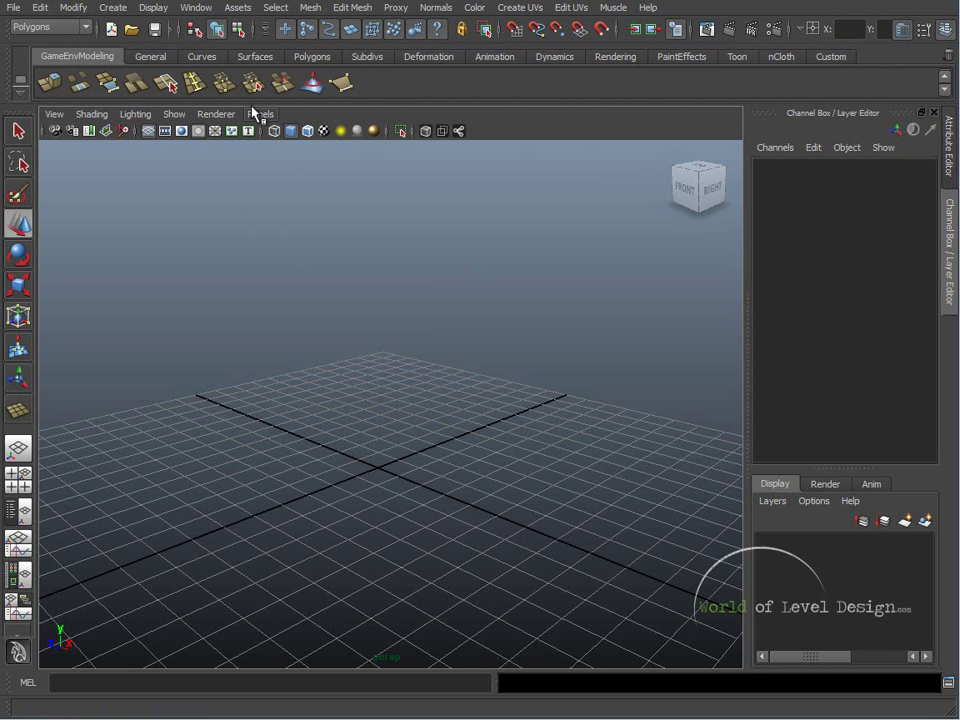
Step: Uncheck Interactive Creation for polygon primitives
left_click(113, 8)
mouse_move(120, 48)
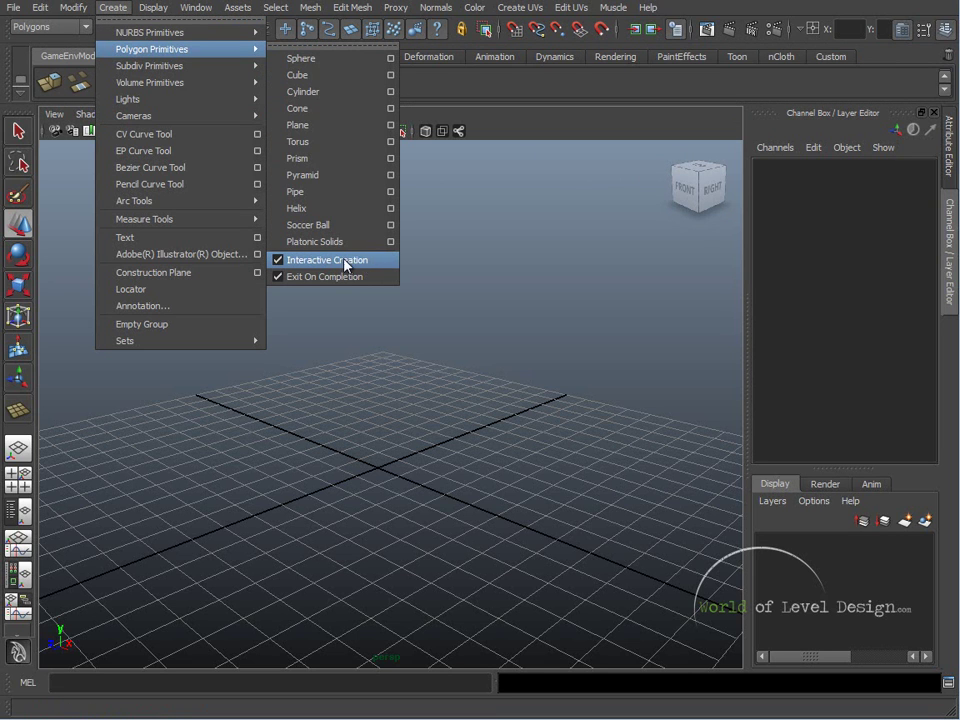
left_click(277, 262)
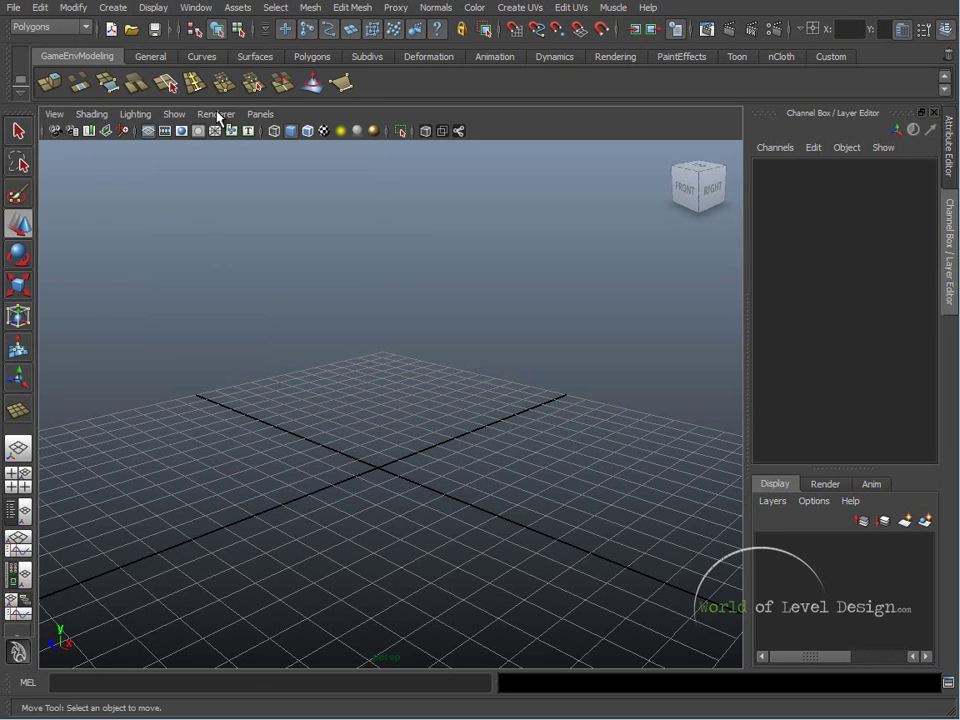
Step: Add a default polygon cube pCube1 at the grid origin from the shelf and orbit around it
left_click(113, 8)
mouse_move(158, 52)
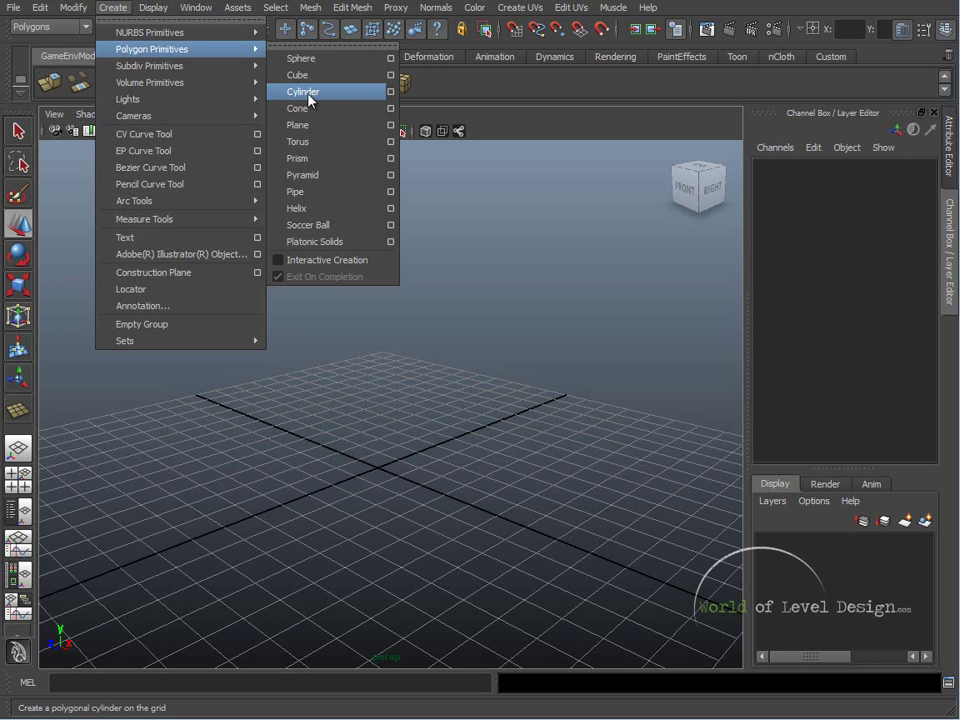
left_click(362, 88)
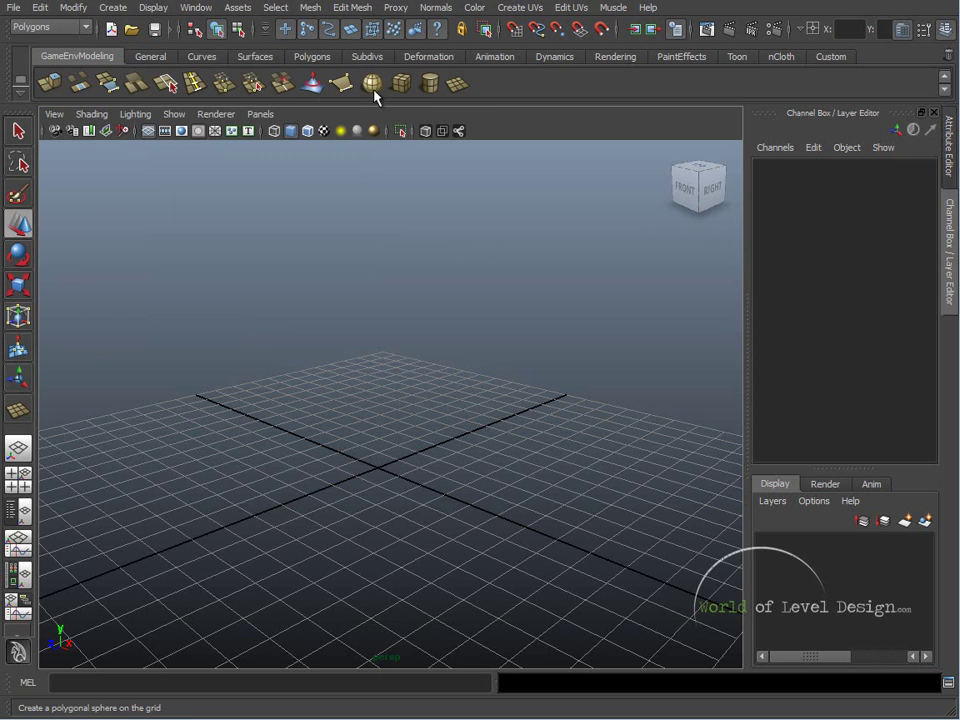
left_click(403, 88)
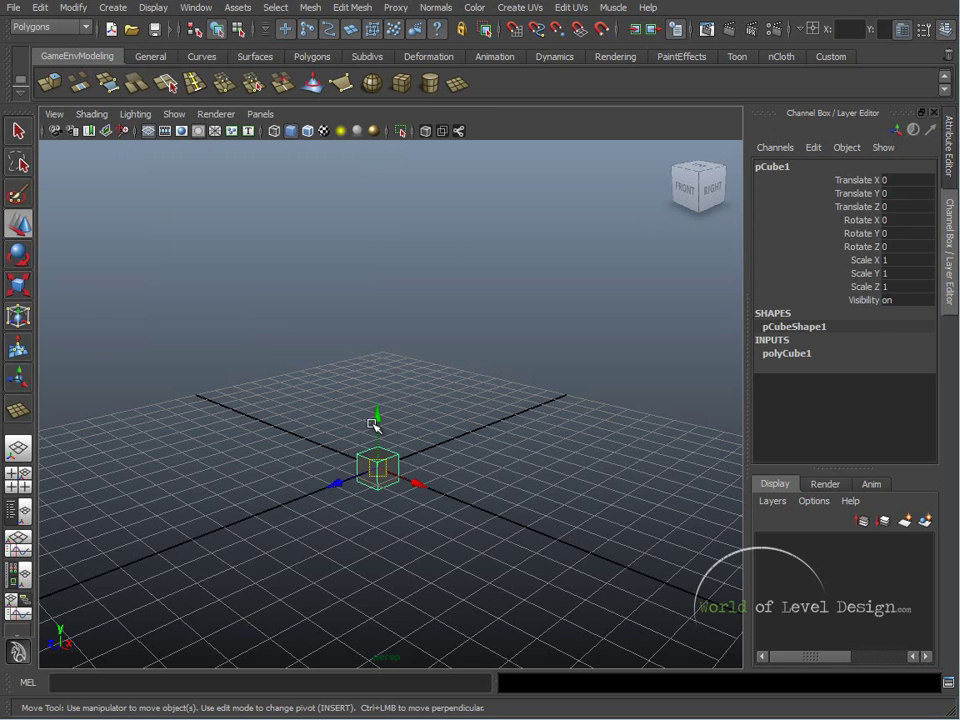
left_click_drag(472, 470, 362, 465, "alt")
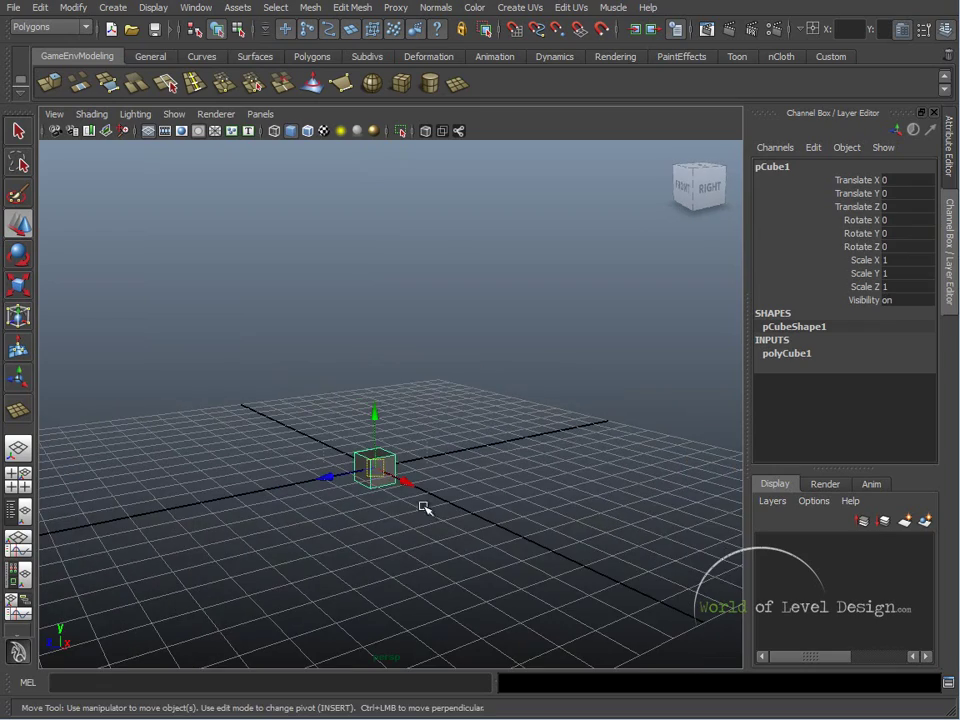
left_click_drag(466, 472, 544, 467, "alt")
right_click_drag(544, 467, 564, 478, "alt")
left_click_drag(564, 478, 452, 519, "alt")
middle_click_drag(452, 519, 523, 378, "alt")
left_click_drag(523, 378, 274, 371, "alt")
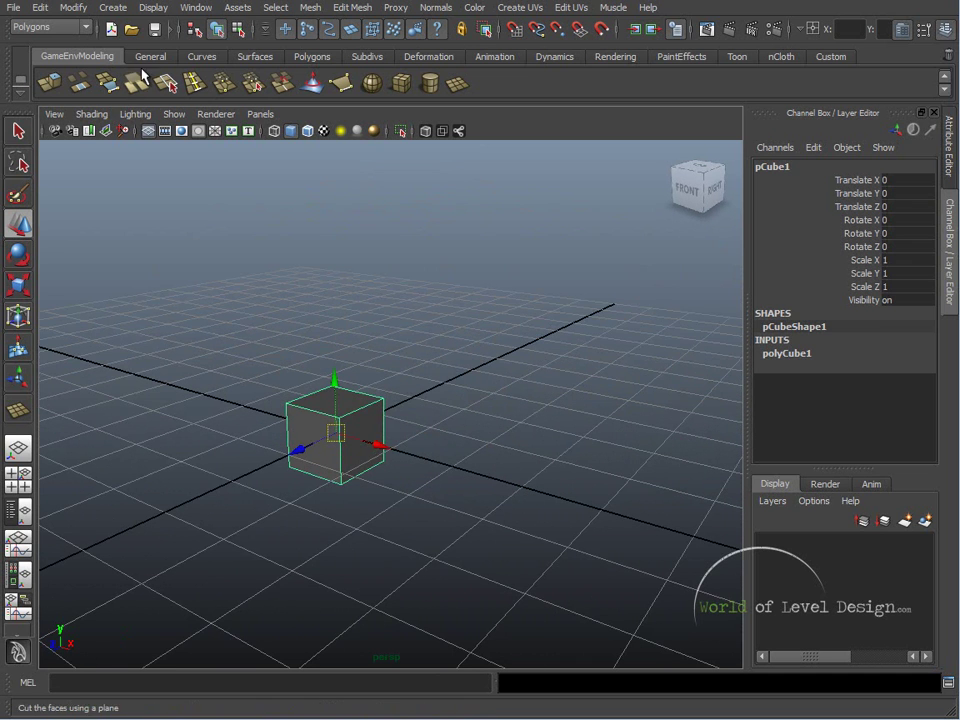
left_click(115, 9)
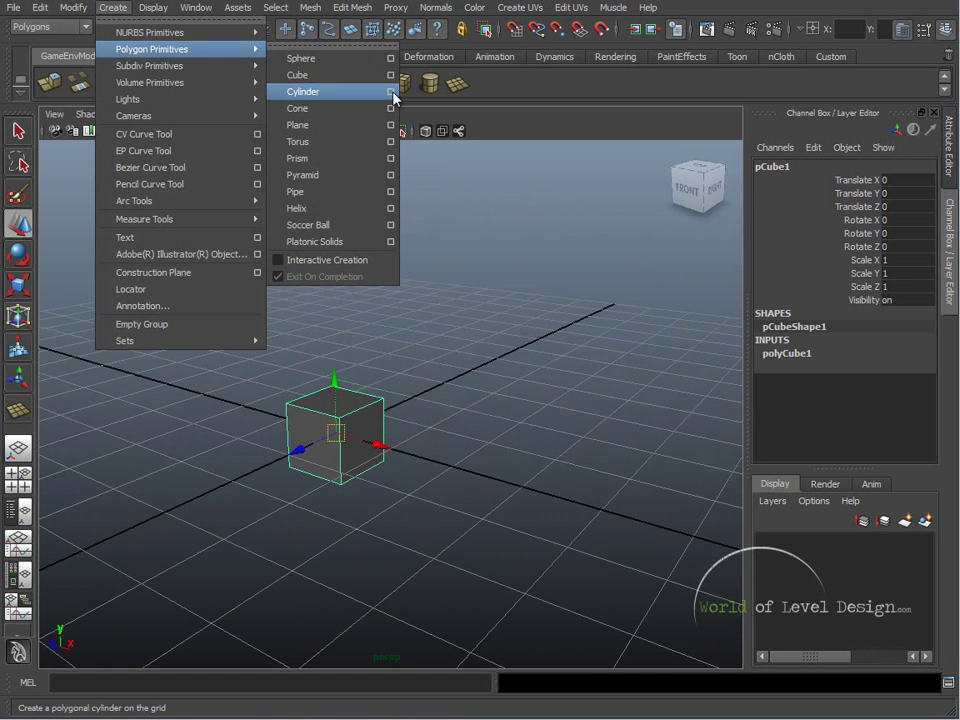
left_click(391, 63)
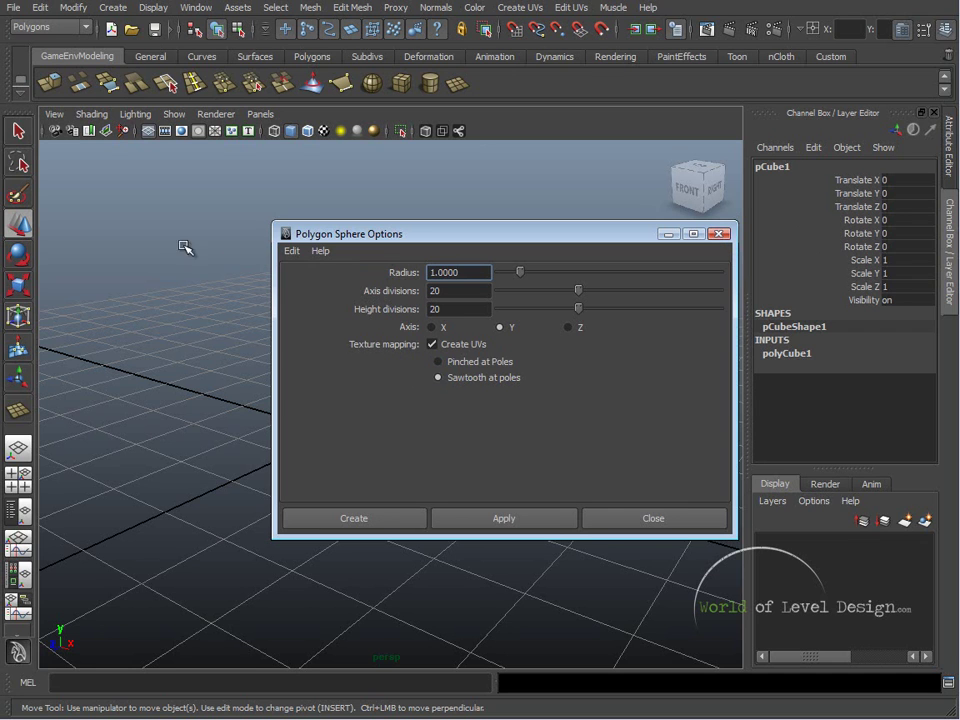
left_click(720, 235)
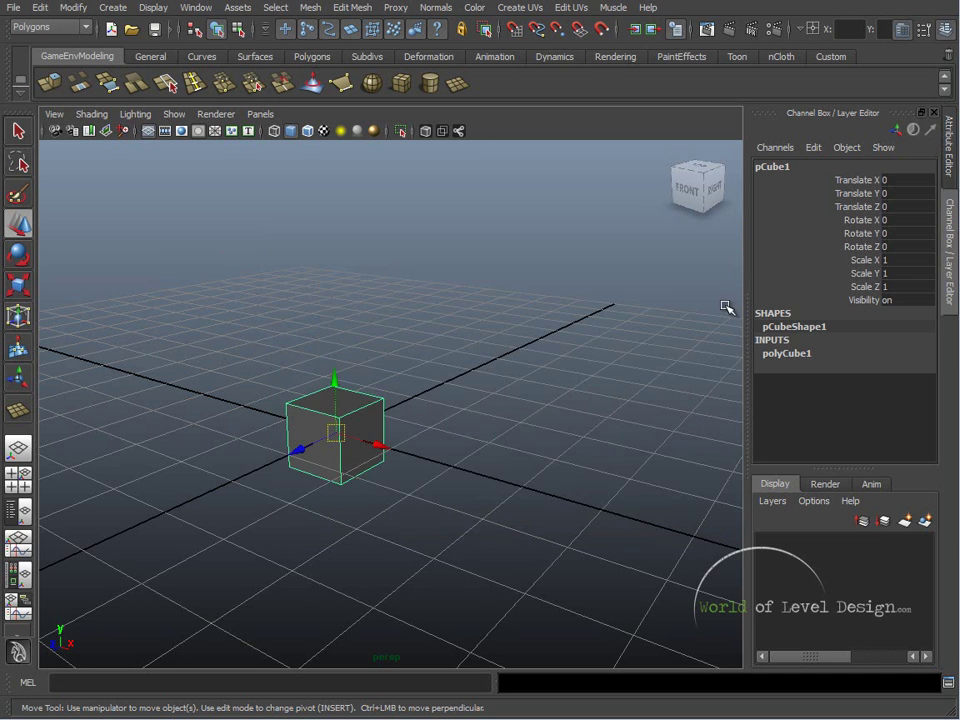
Step: Tumble the view around the cube and select pCube1
left_click_drag(699, 302, 371, 407, "alt")
middle_click_drag(506, 326, 535, 341, "alt")
left_click_drag(535, 341, 504, 336, "alt")
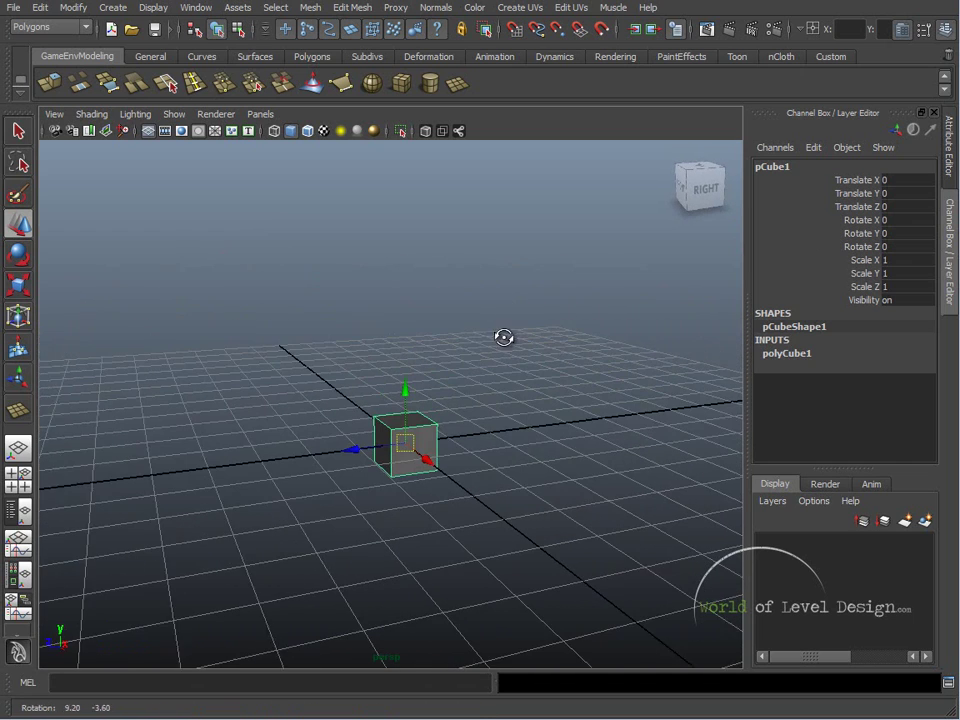
left_click(113, 7)
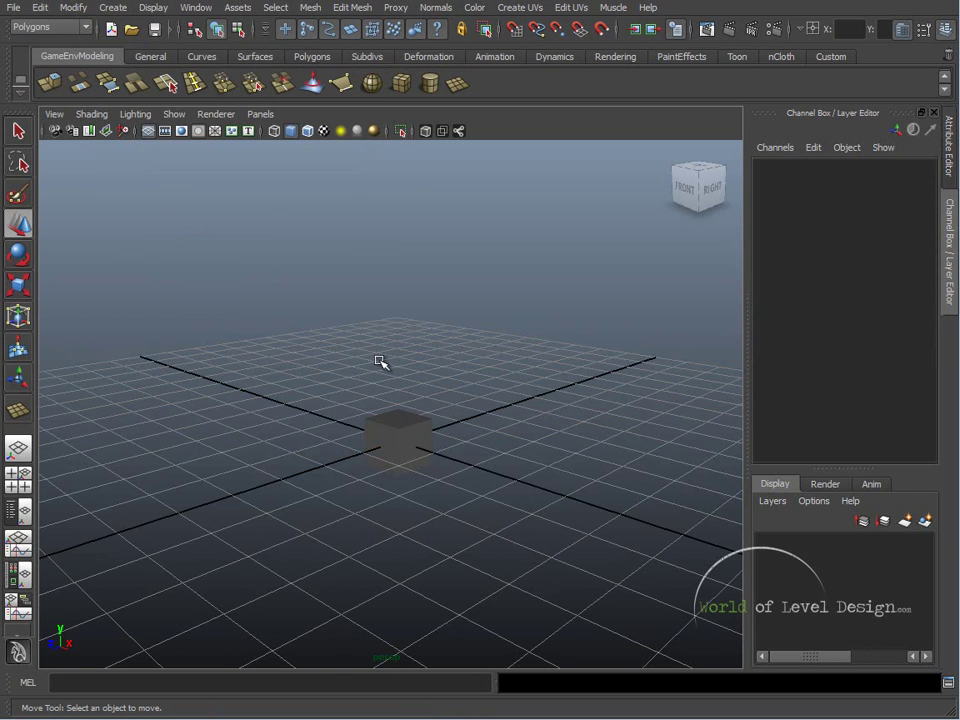
left_click_drag(364, 450, 396, 435, "alt")
left_click(398, 437)
left_click_drag(250, 405, 369, 381, "alt")
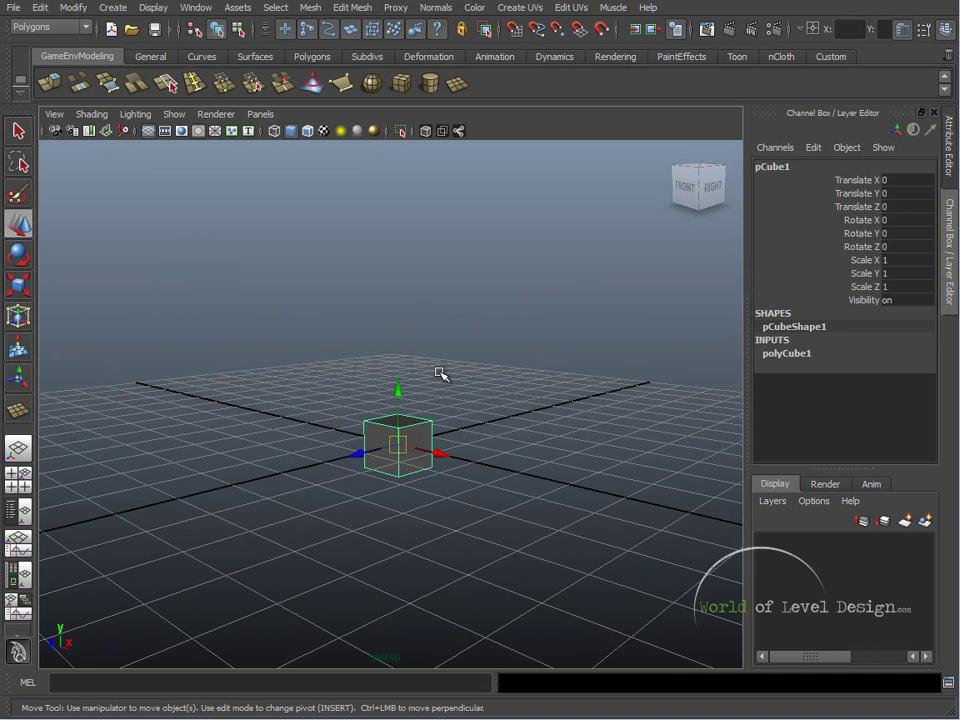
left_click_drag(452, 369, 430, 378, "alt")
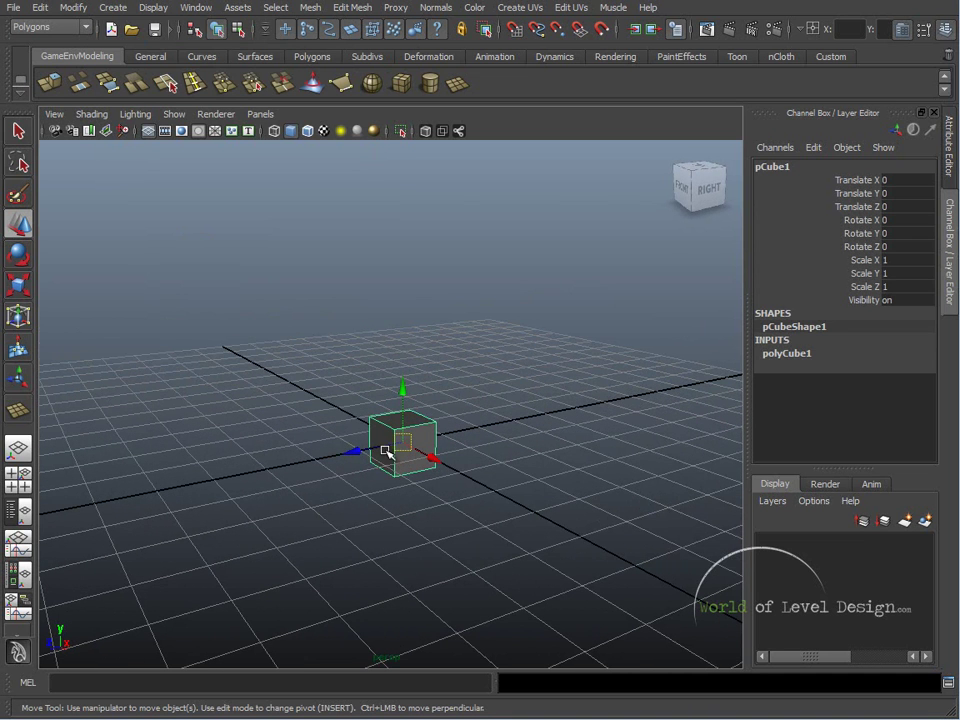
Step: Delete pCube1 and orbit over the empty grid
key("Delete")
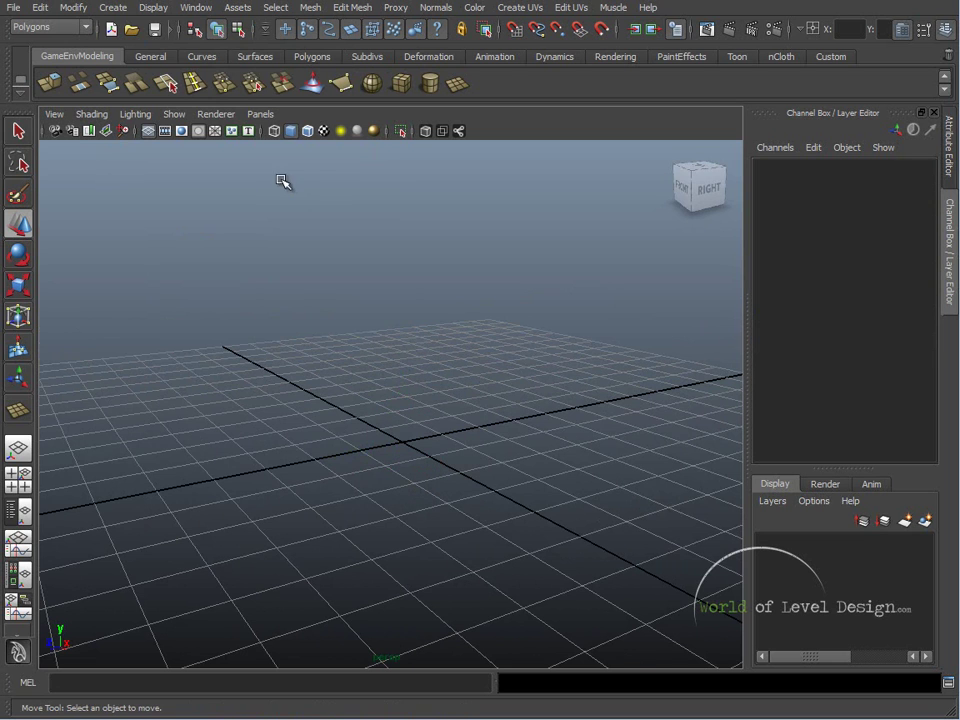
left_click_drag(405, 470, 457, 471, "alt")
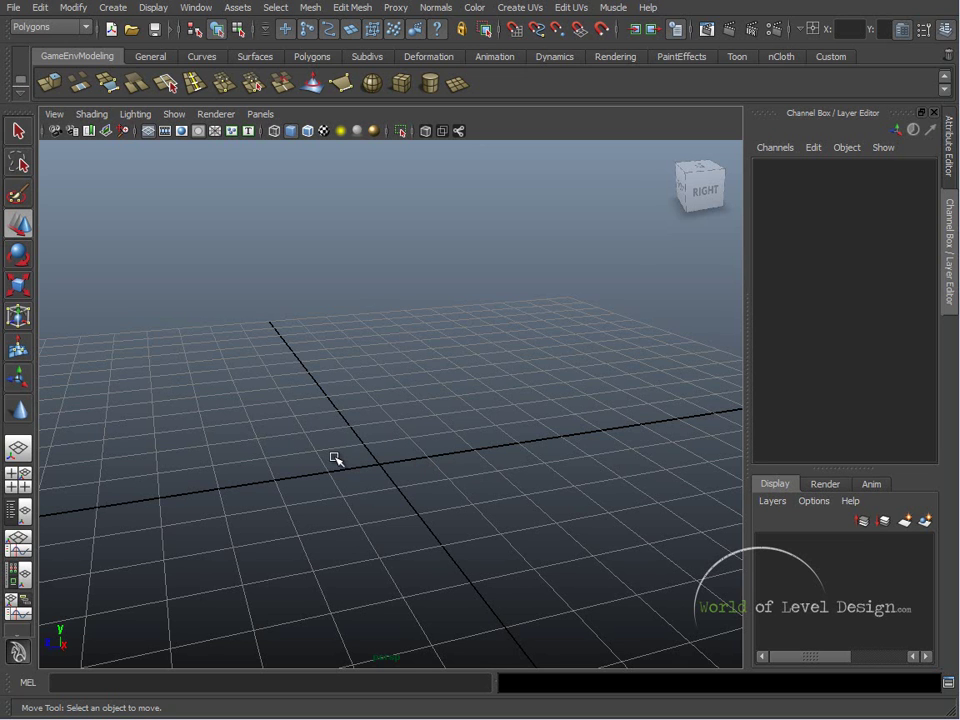
left_click_drag(427, 450, 403, 401, "alt")
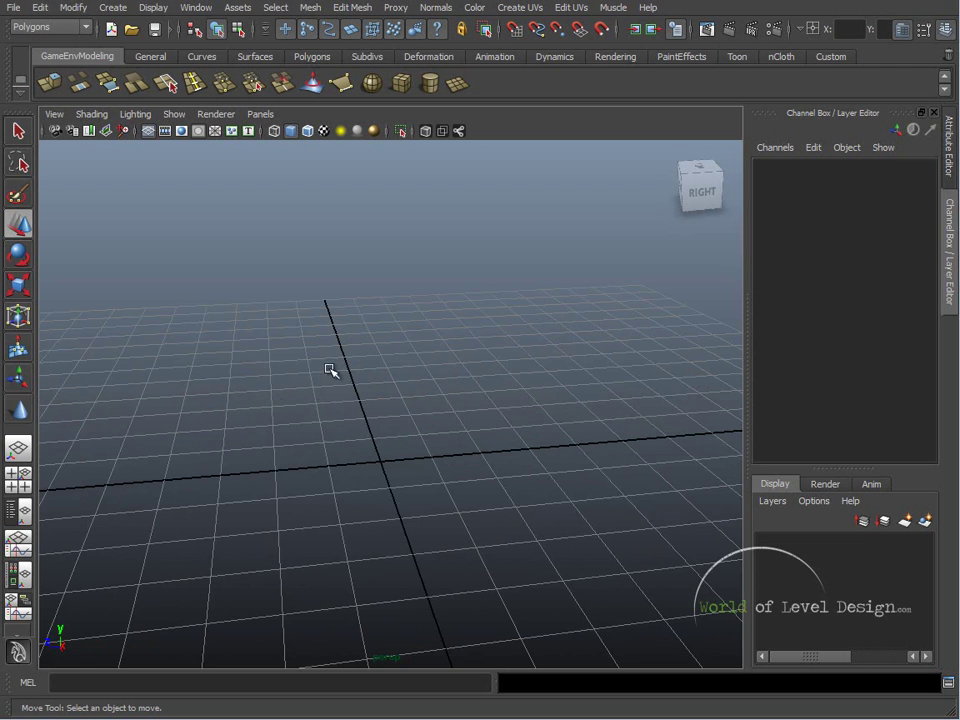
left_click_drag(429, 456, 394, 448, "alt")
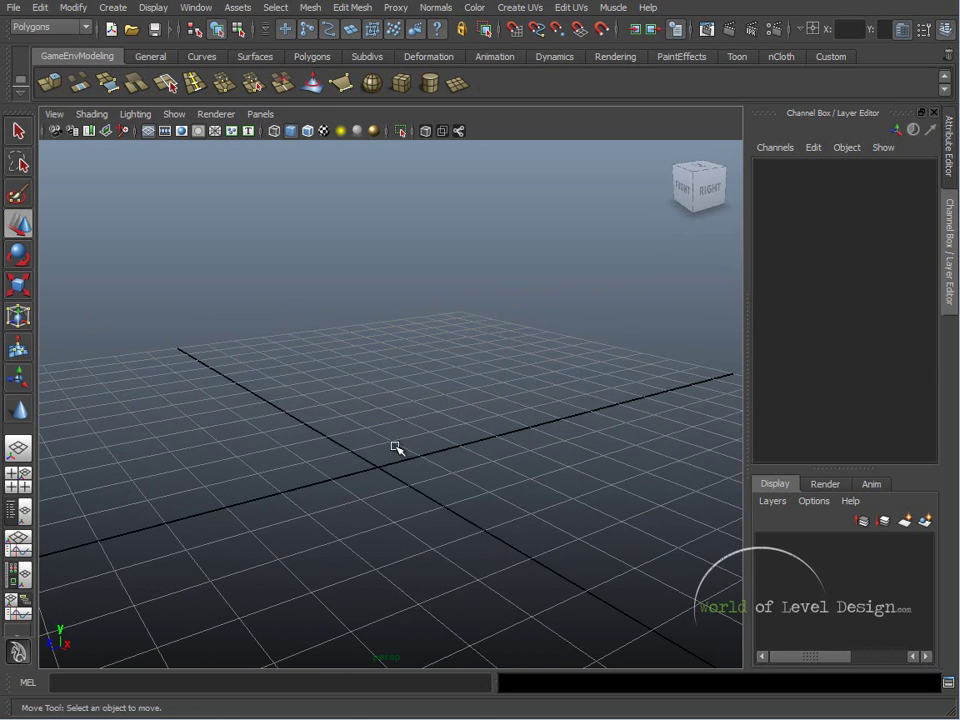
left_click(401, 84)
left_click_drag(497, 516, 480, 339, "alt")
right_click_drag(480, 339, 506, 386, "alt")
left_click_drag(506, 386, 478, 364, "alt")
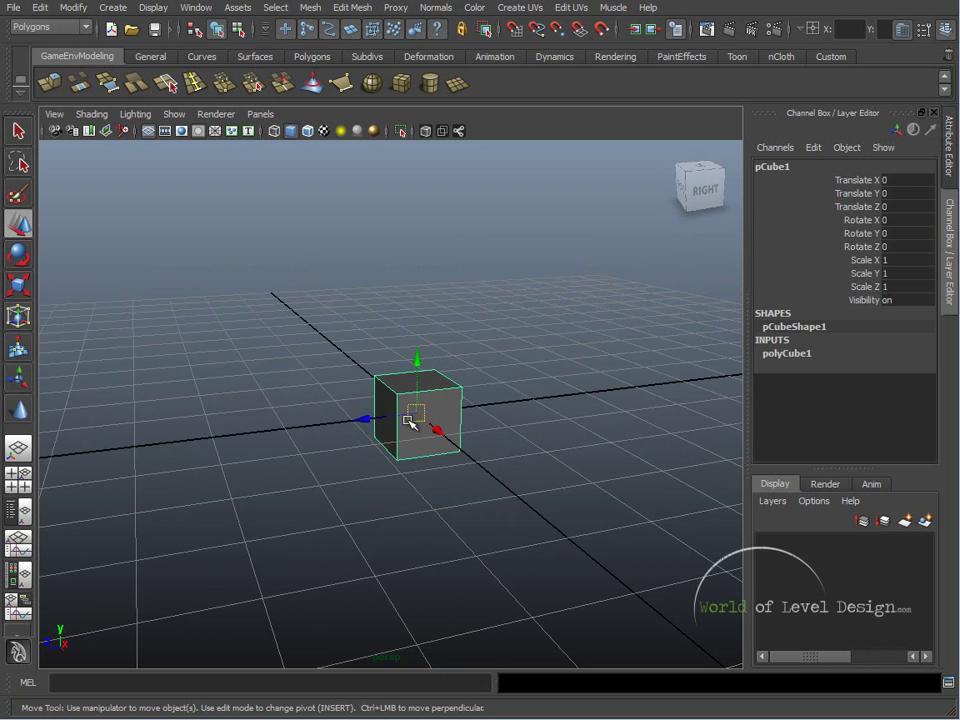
left_click(492, 312)
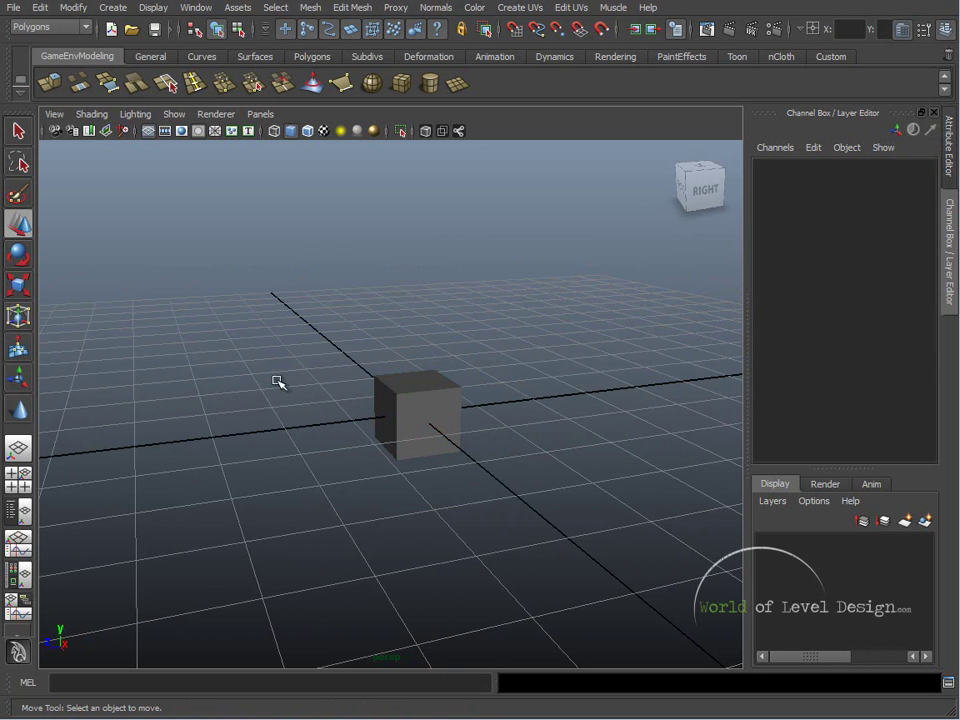
left_click(395, 392)
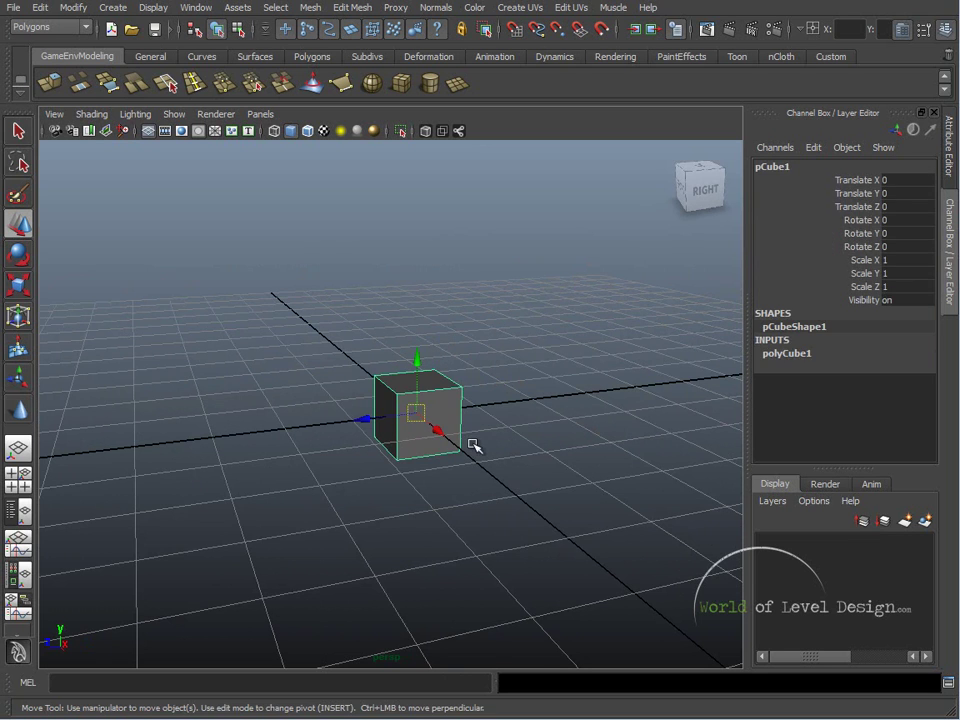
left_click_drag(536, 471, 315, 407, "alt")
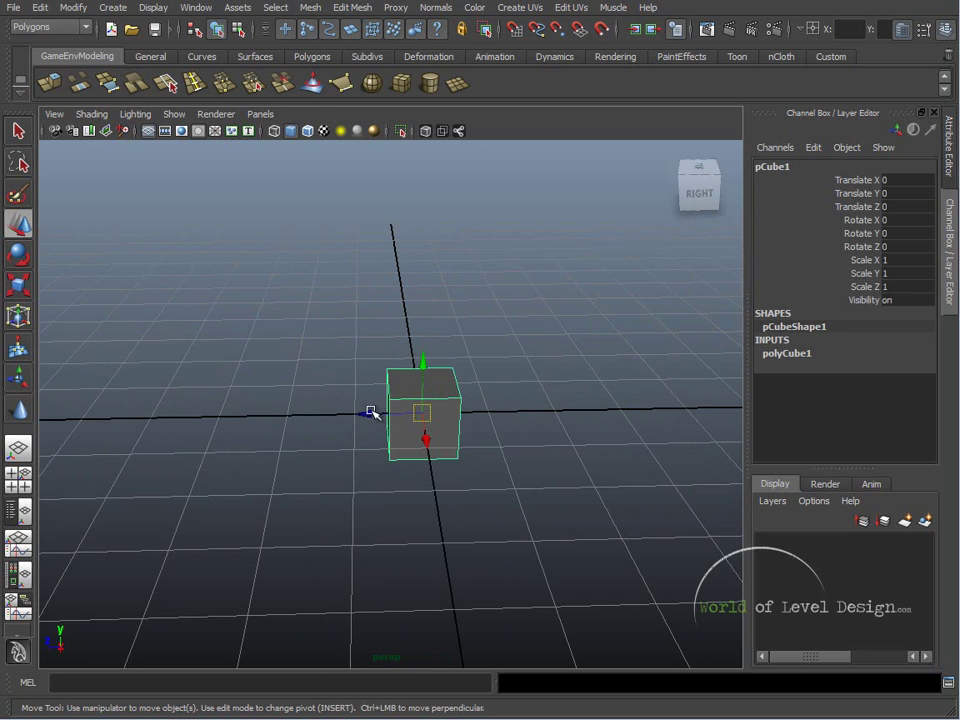
left_click_drag(368, 415, 272, 414)
key("ctrl+z")
left_click_drag(393, 445, 408, 366, "alt")
left_click_drag(444, 424, 561, 456)
key("ctrl+z")
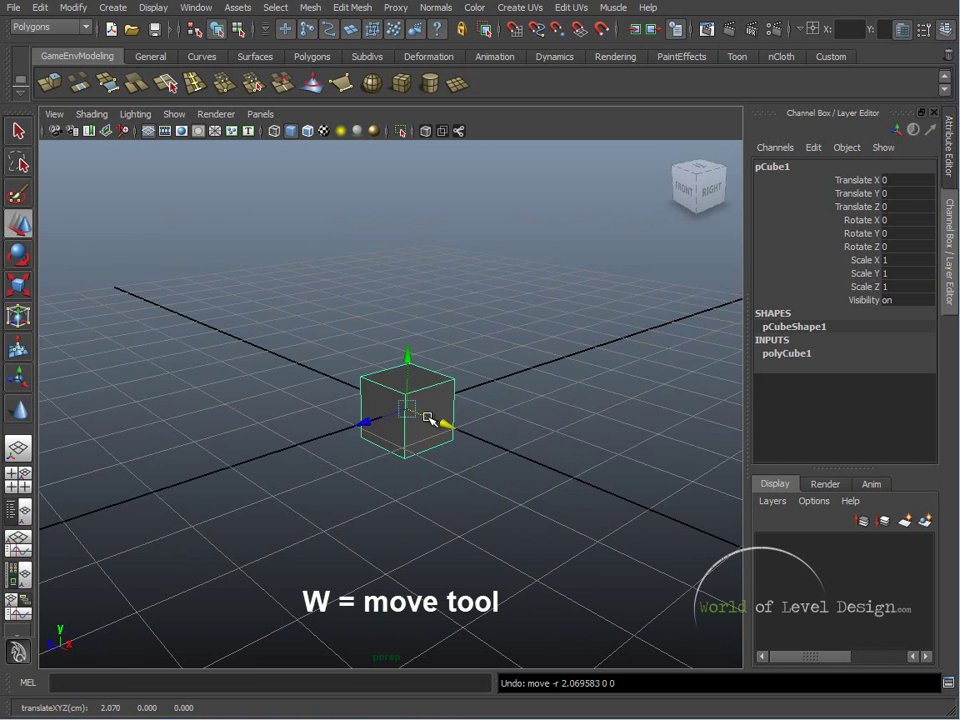
left_click_drag(420, 422, 429, 274)
key("ctrl+z")
key("ctrl+z")
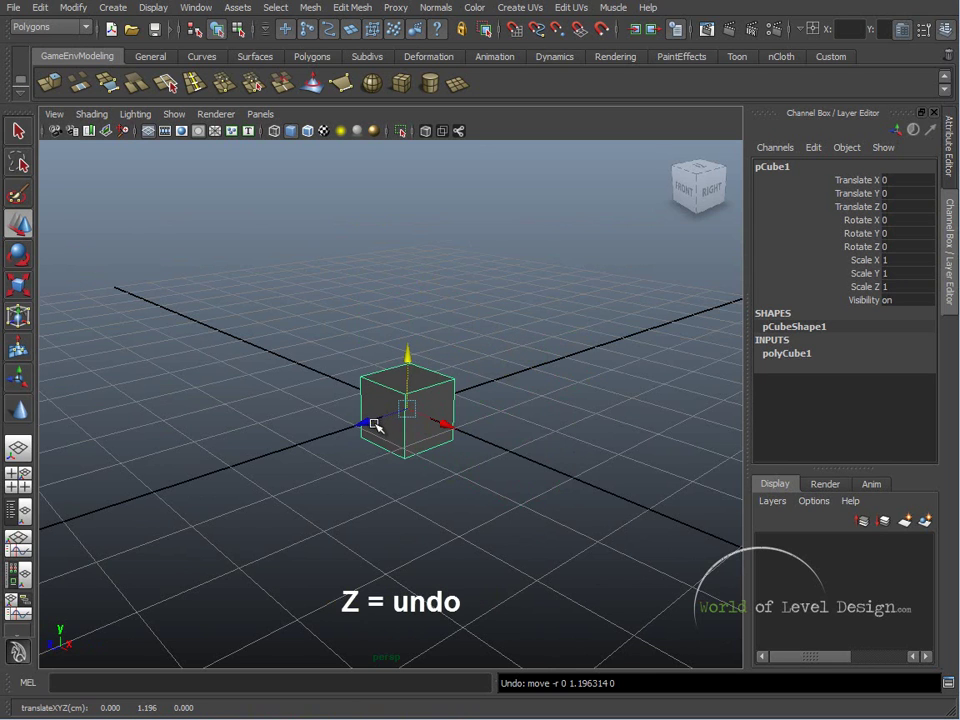
left_click_drag(372, 425, 285, 450)
key("z")
left_click_drag(443, 425, 531, 456)
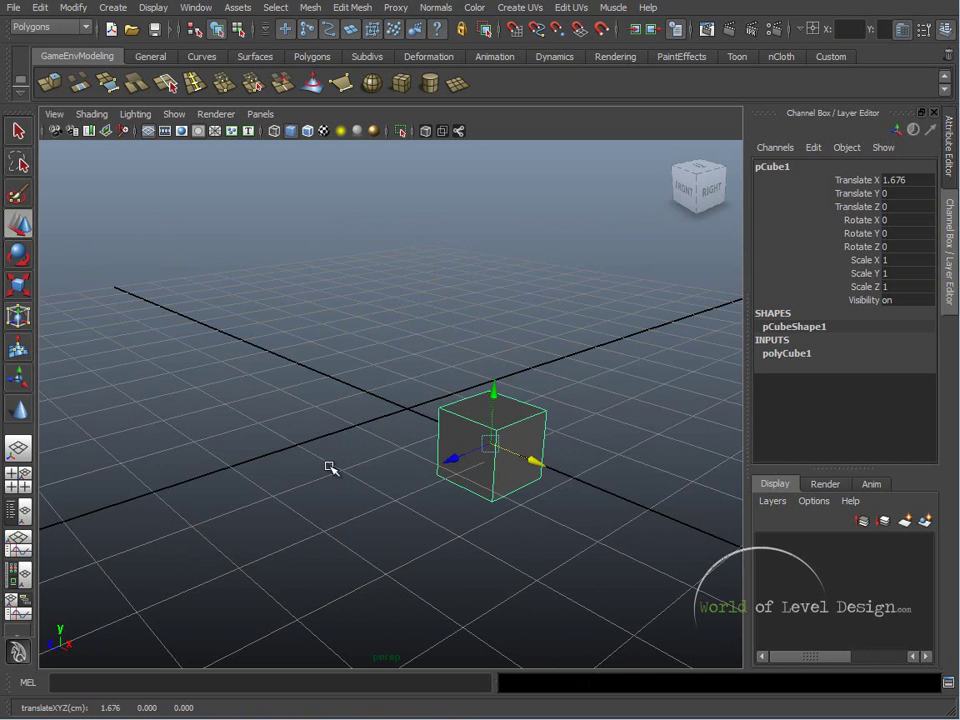
key("z")
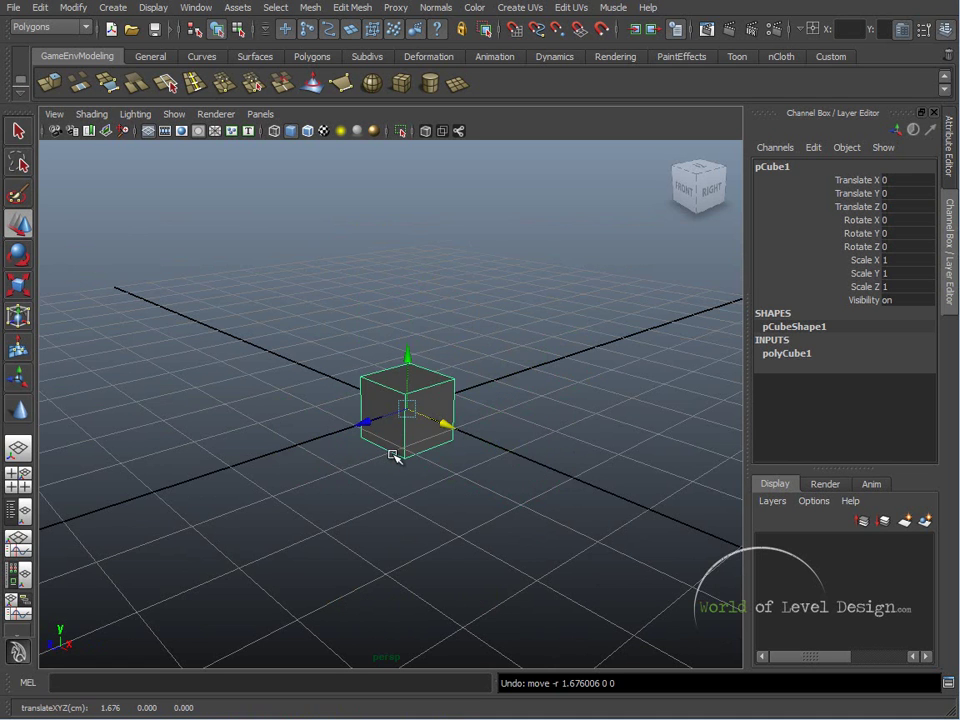
key("z")
left_click(448, 452)
left_click_drag(448, 452, 460, 414, "alt")
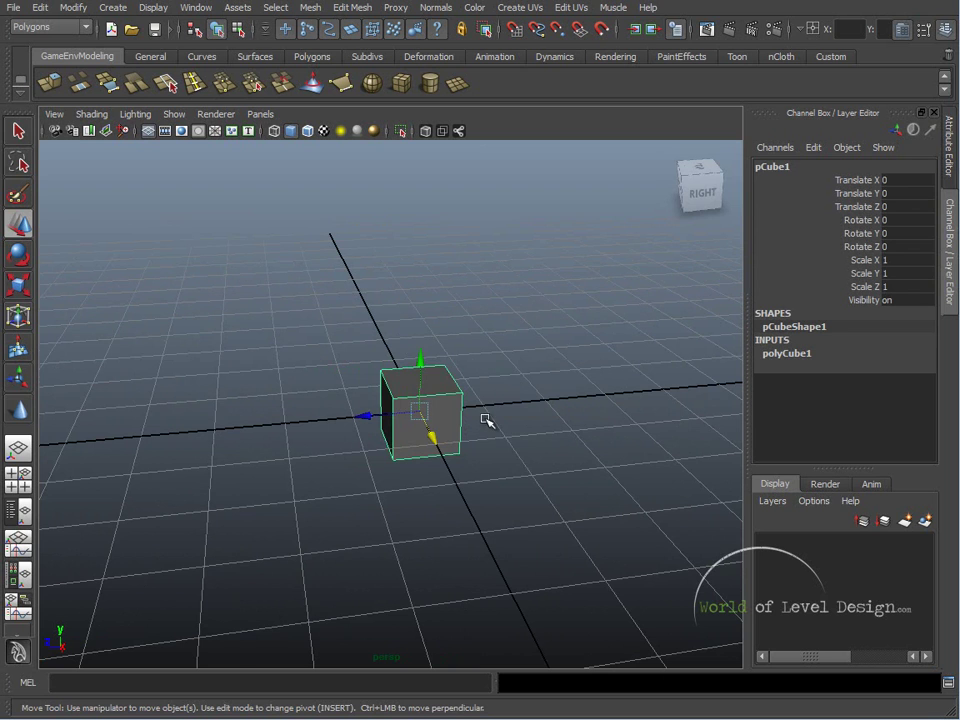
key("r")
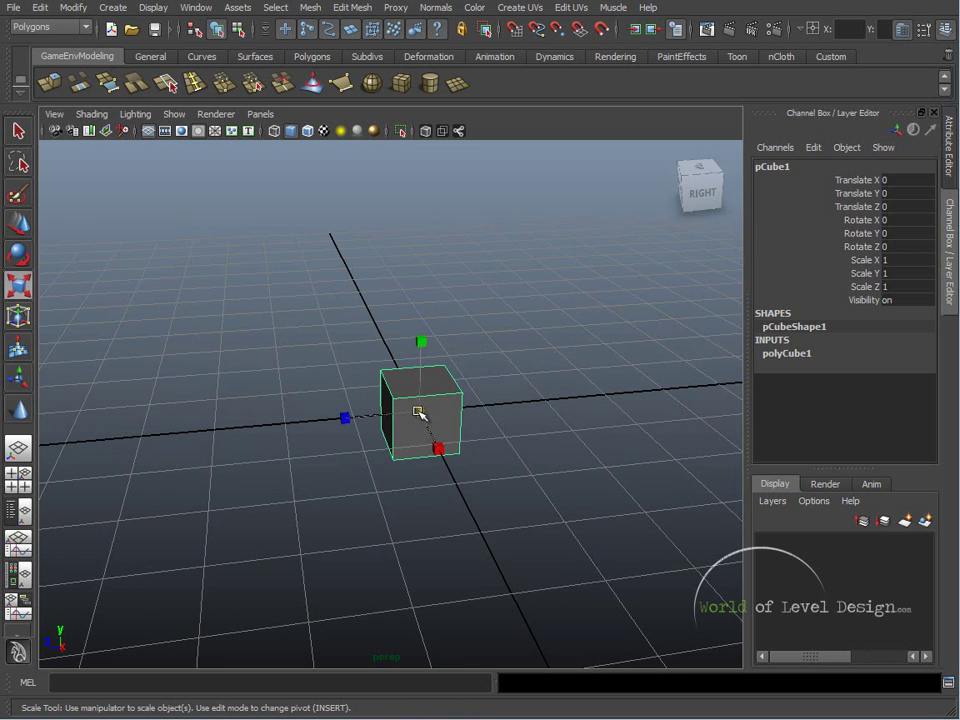
left_click_drag(420, 413, 424, 418)
key("z")
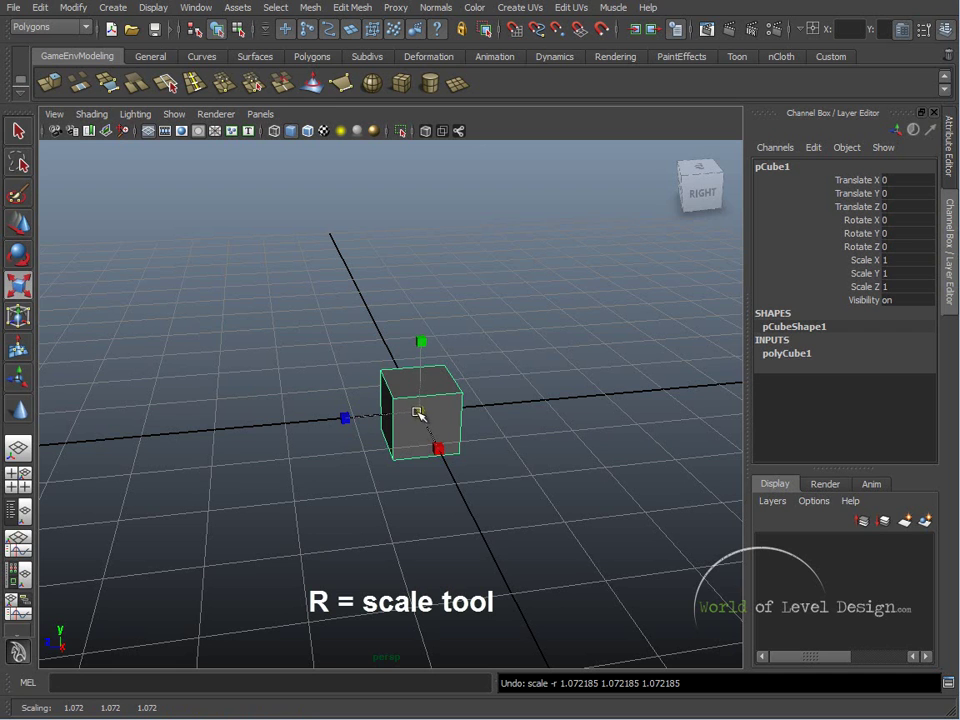
left_click_drag(422, 414, 587, 429)
key("ctrl+z")
key("ctrl+z")
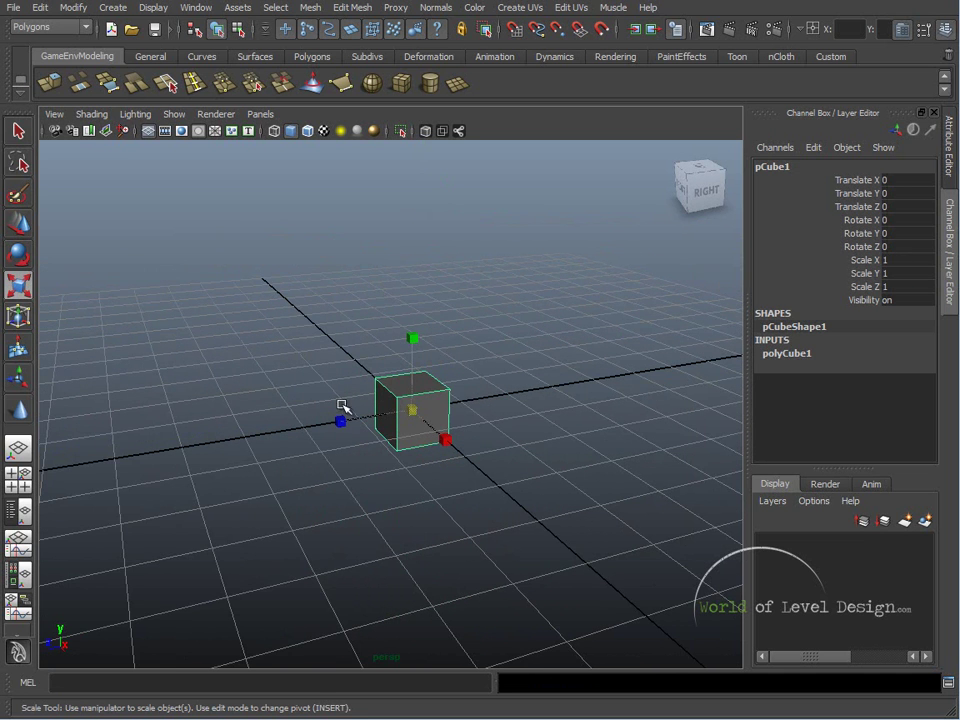
left_click_drag(415, 336, 420, 268)
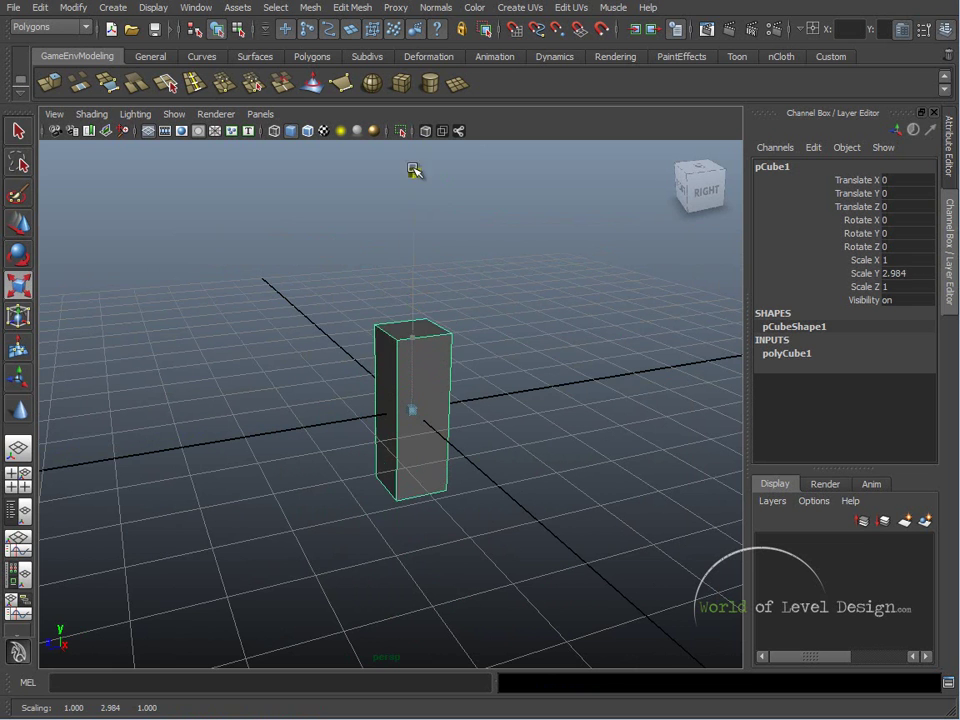
key("ctrl+z")
key("ctrl+z")
left_click_drag(339, 422, 160, 450)
key("ctrl+z")
key("ctrl+z")
key("ctrl+z")
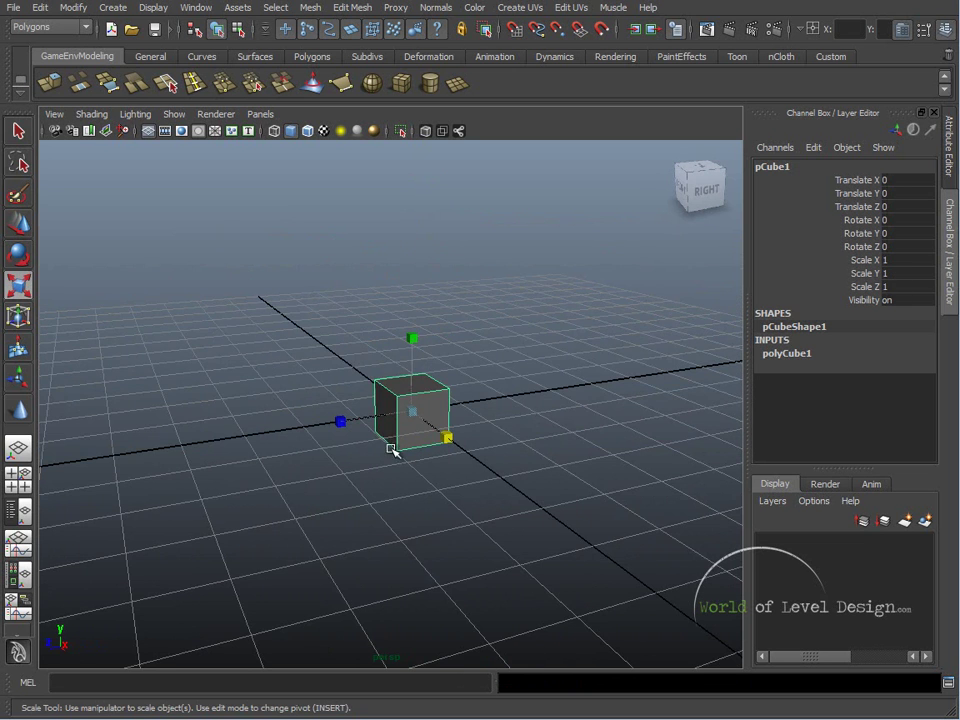
left_click_drag(401, 450, 373, 450, "alt")
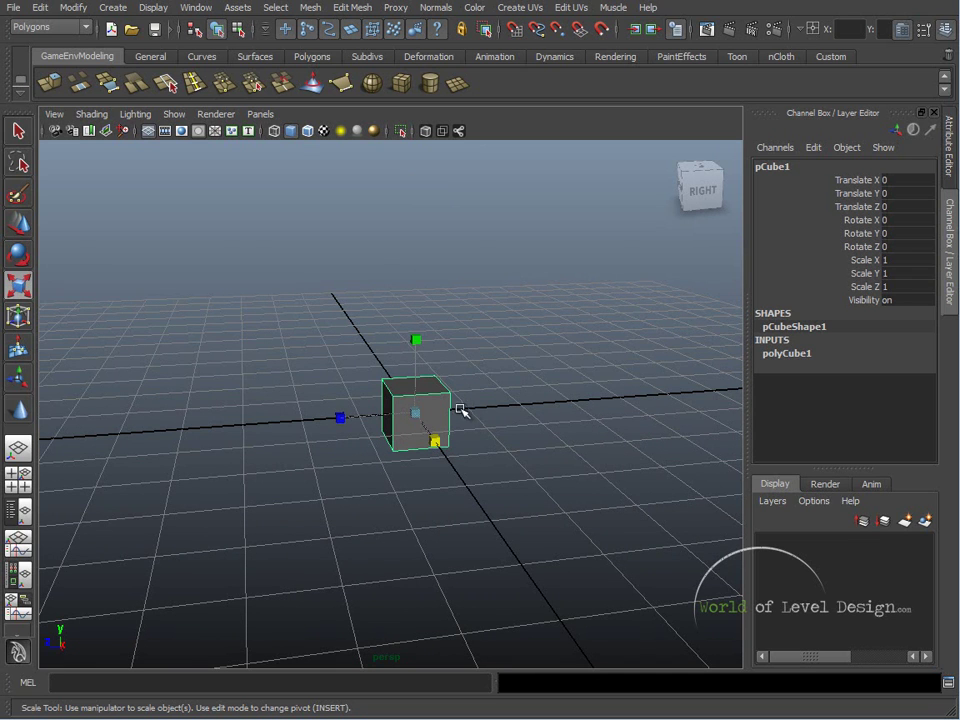
key("w")
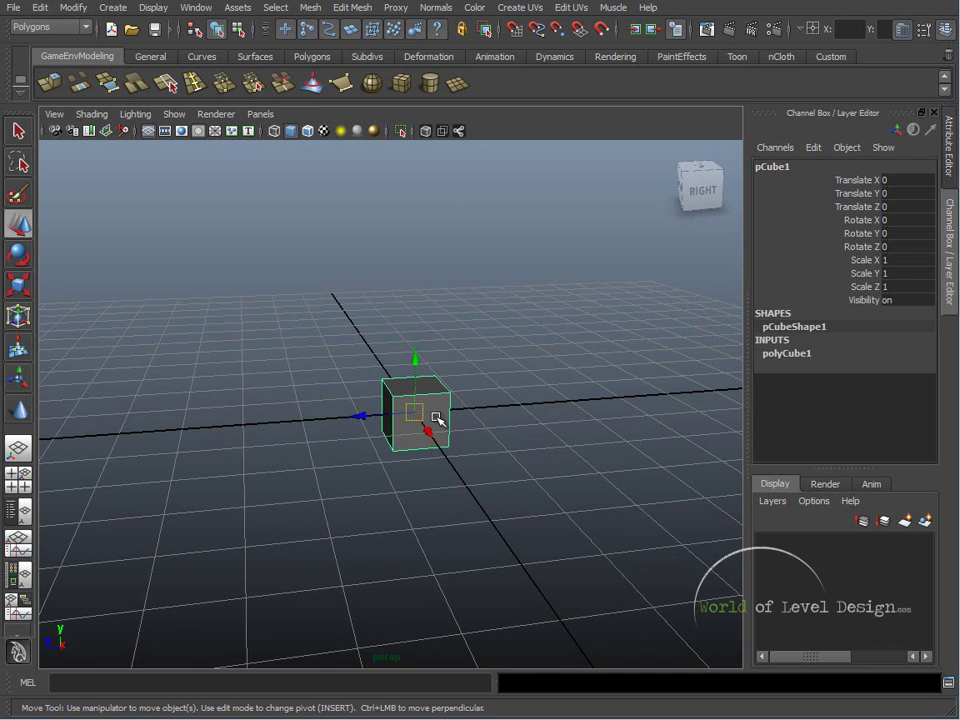
key("e")
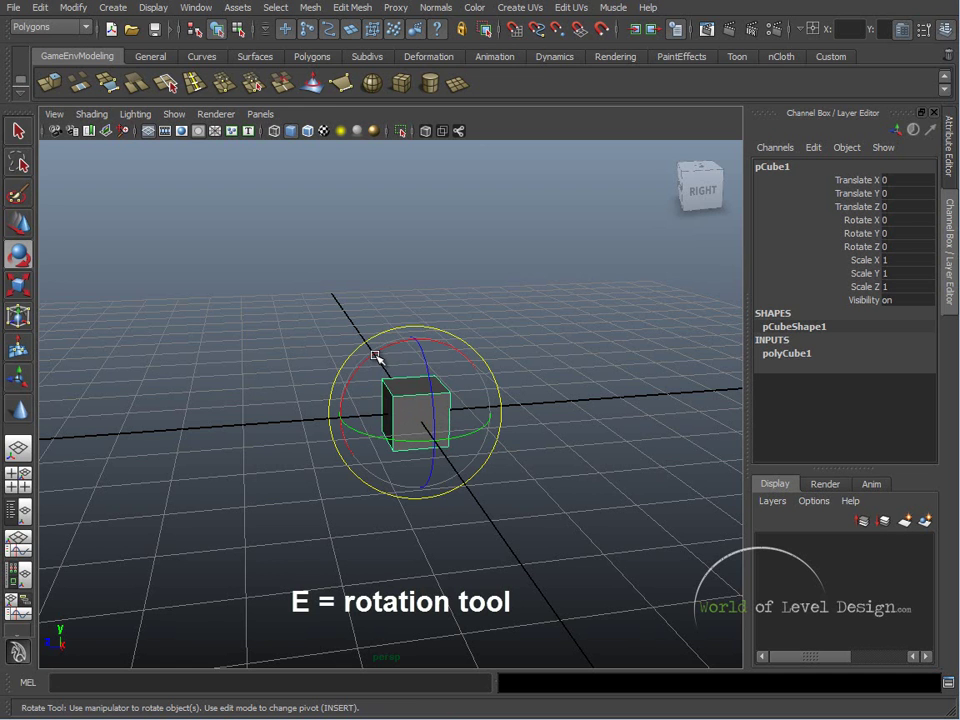
left_click_drag(376, 356, 315, 381)
key("ctrl+z")
left_click_drag(377, 381, 420, 339, "alt")
key("ctrl+z")
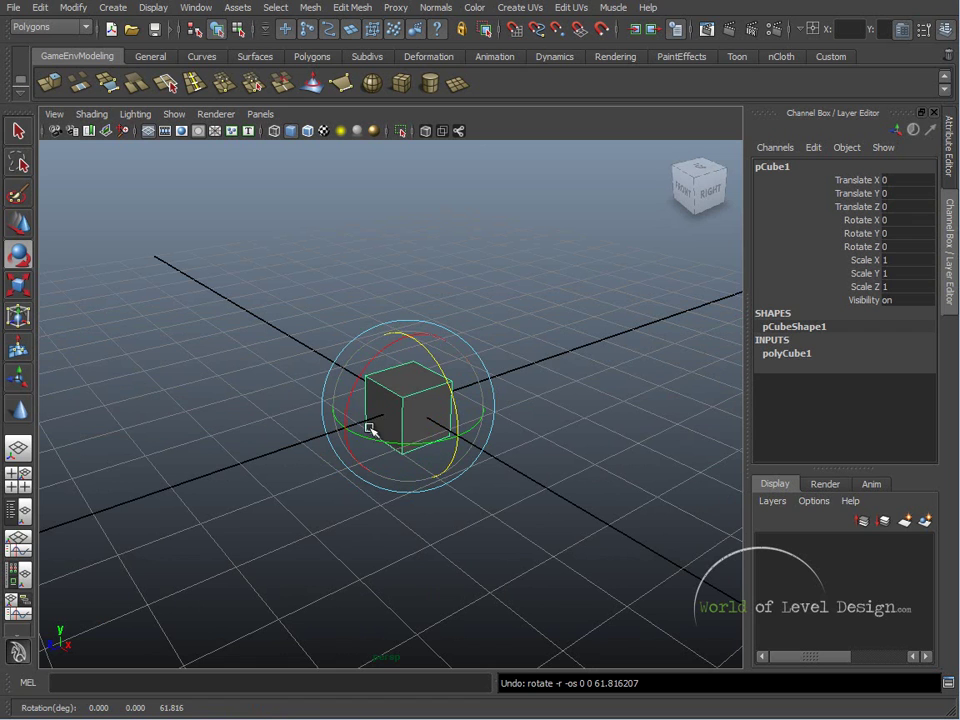
left_click_drag(388, 444, 489, 450)
key("ctrl+z")
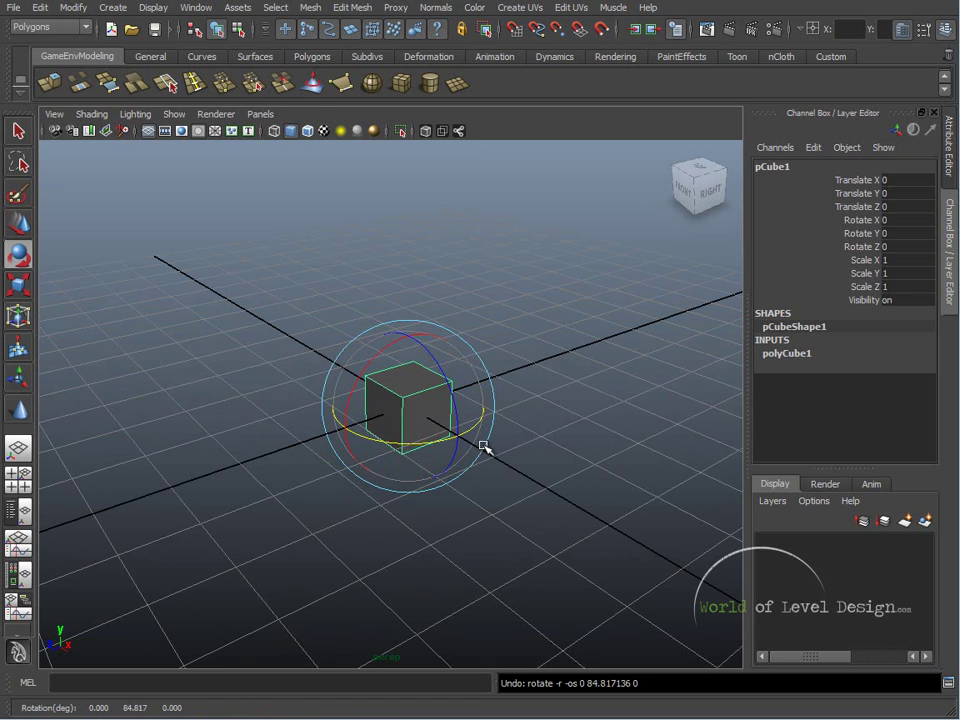
left_click_drag(410, 456, 336, 454, "alt")
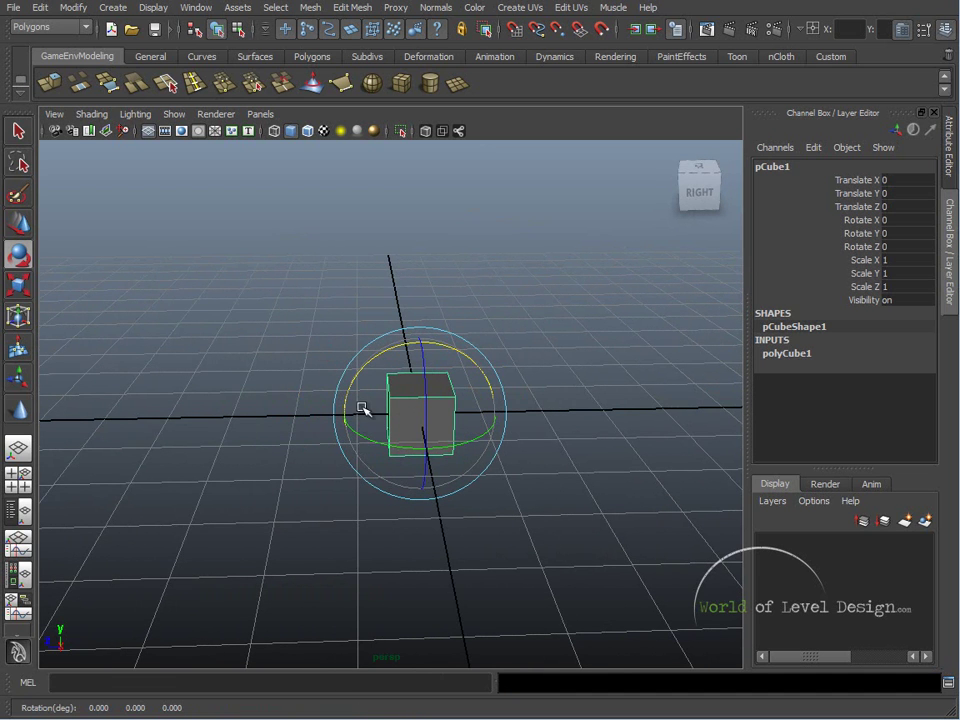
left_click_drag(362, 415, 370, 373, "alt")
key("ctrl+z")
key("ctrl+z")
left_click_drag(439, 358, 439, 347)
key("ctrl+z")
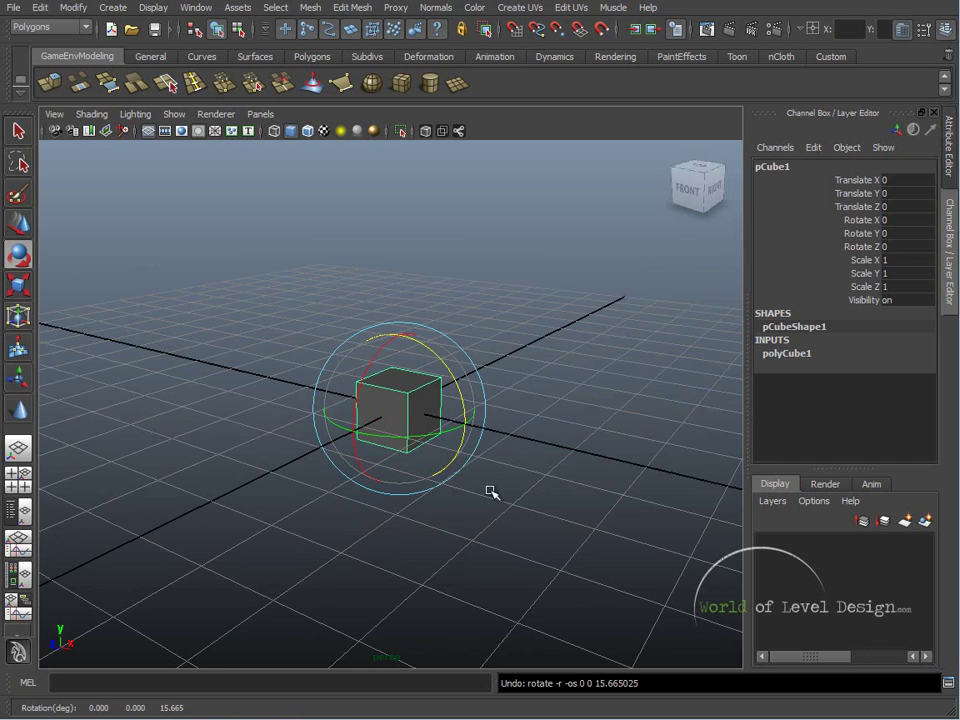
left_click_drag(491, 493, 465, 414, "alt")
key("w")
key("e")
key("r")
key("ctrl+z")
left_click_drag(408, 336, 413, 260)
key("ctrl+z")
key("ctrl+z")
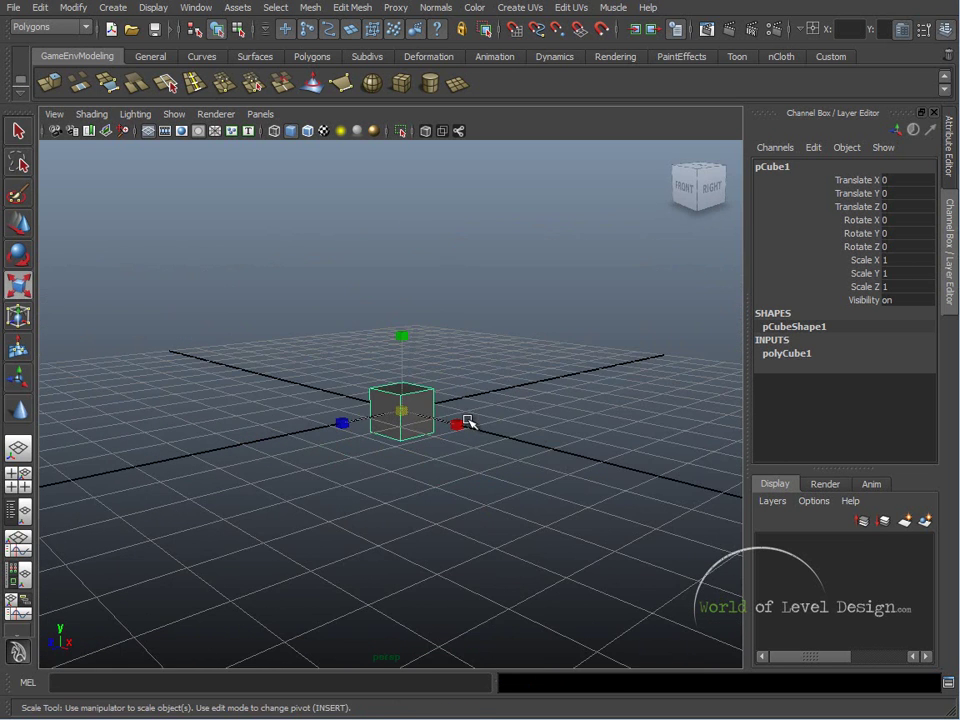
key("q")
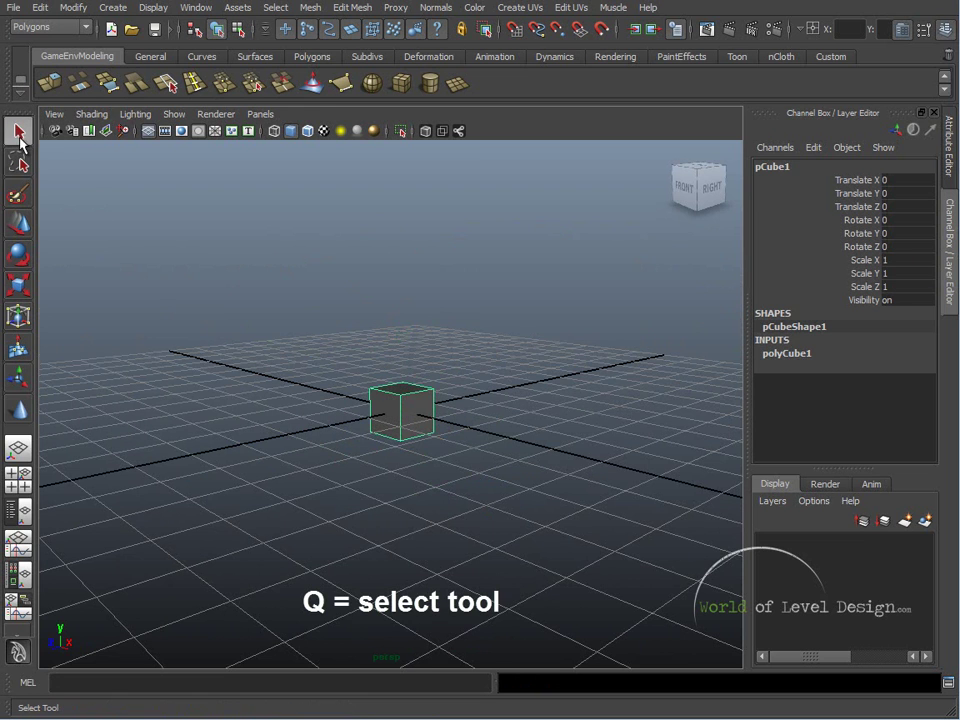
left_click(365, 378)
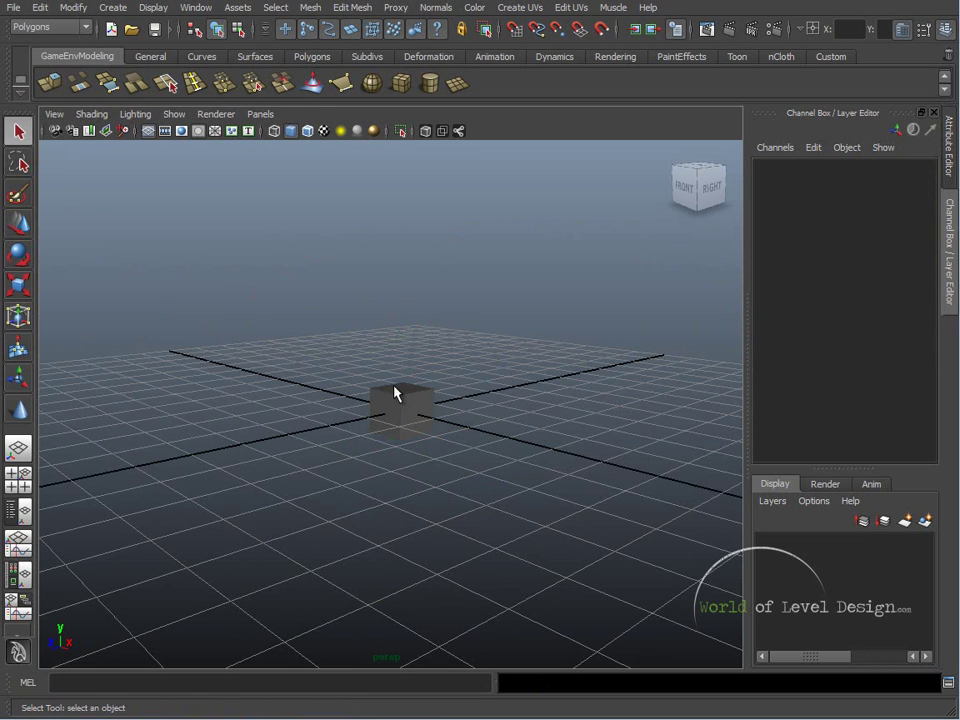
left_click_drag(365, 378, 290, 295)
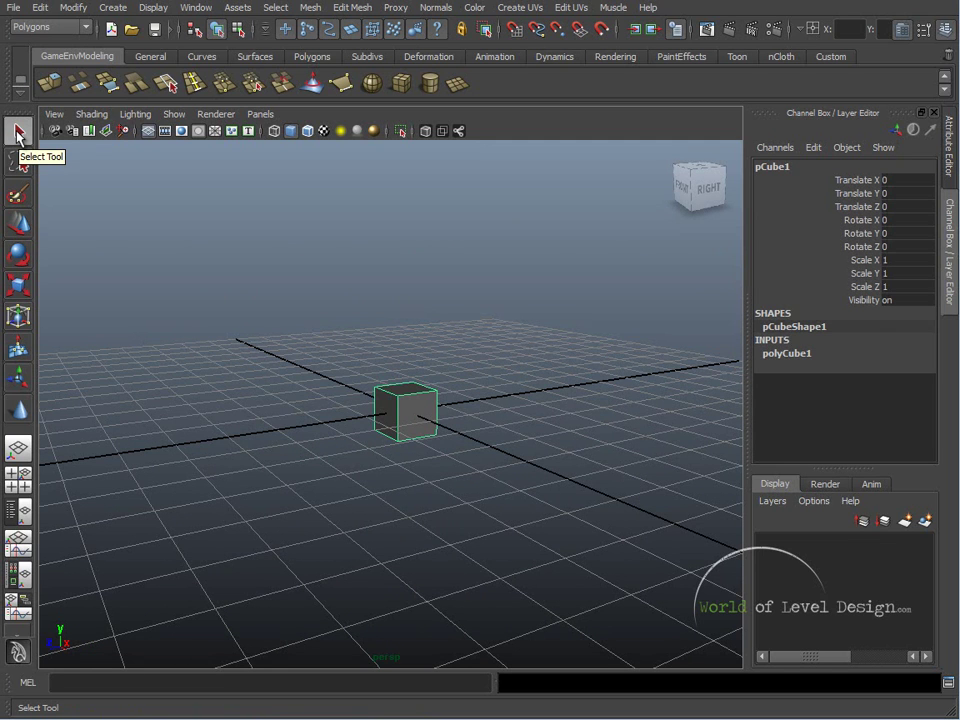
left_click(17, 226)
left_click(620, 200)
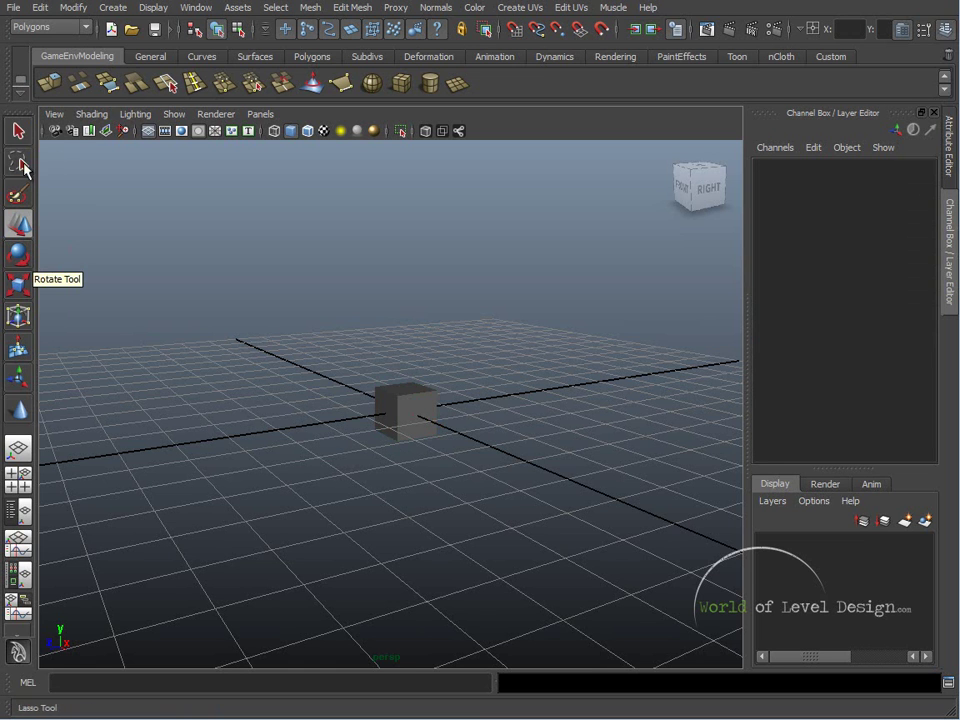
left_click(405, 410)
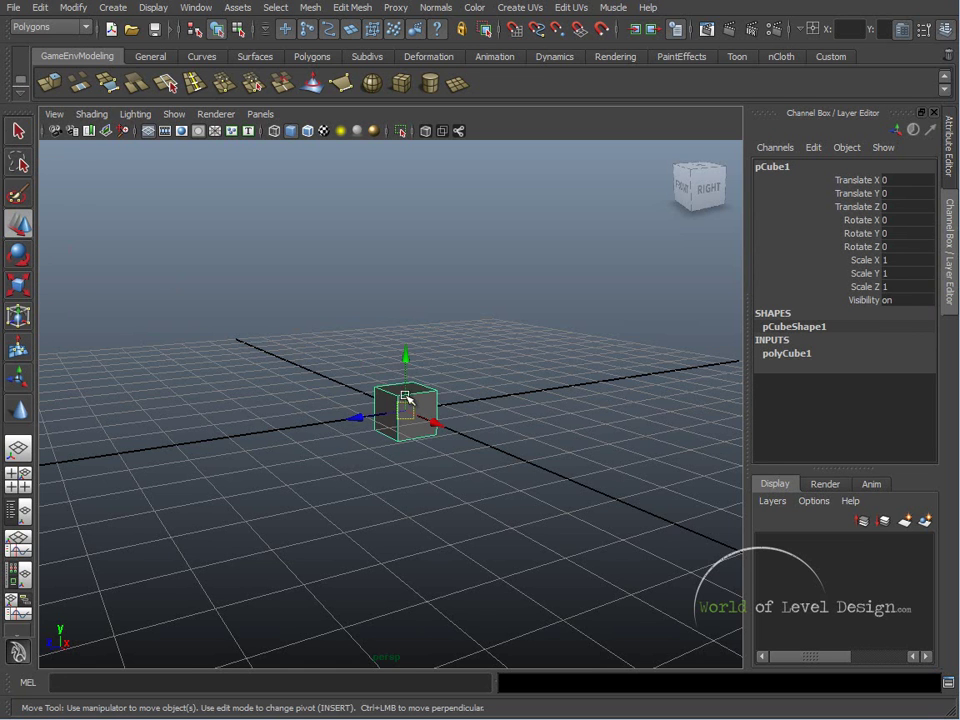
left_click_drag(358, 453, 382, 464, "alt")
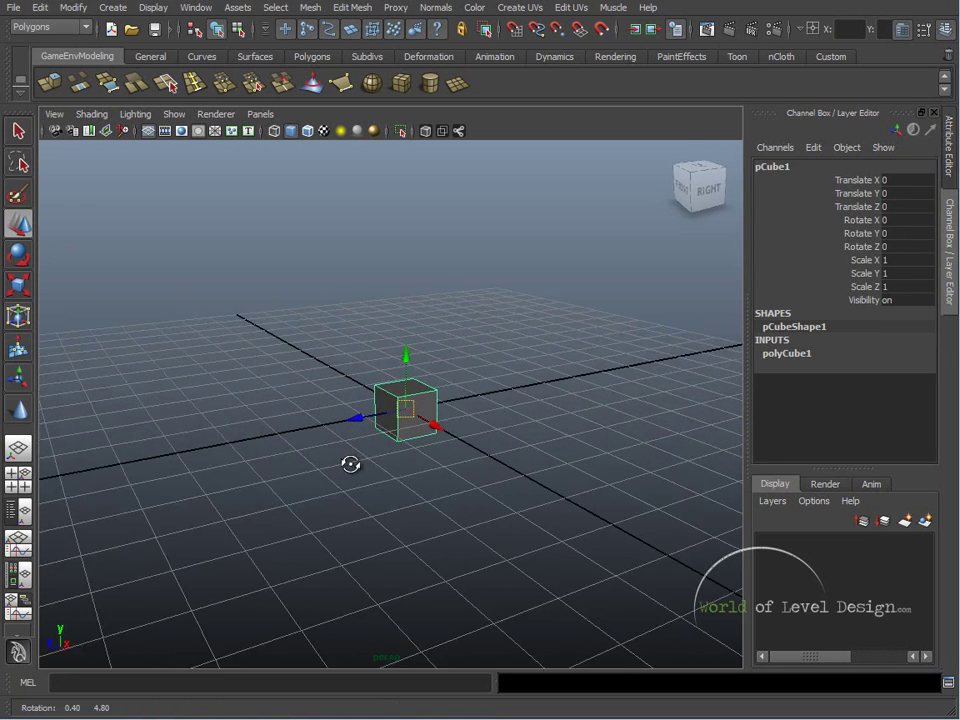
left_click_drag(344, 464, 409, 388, "alt")
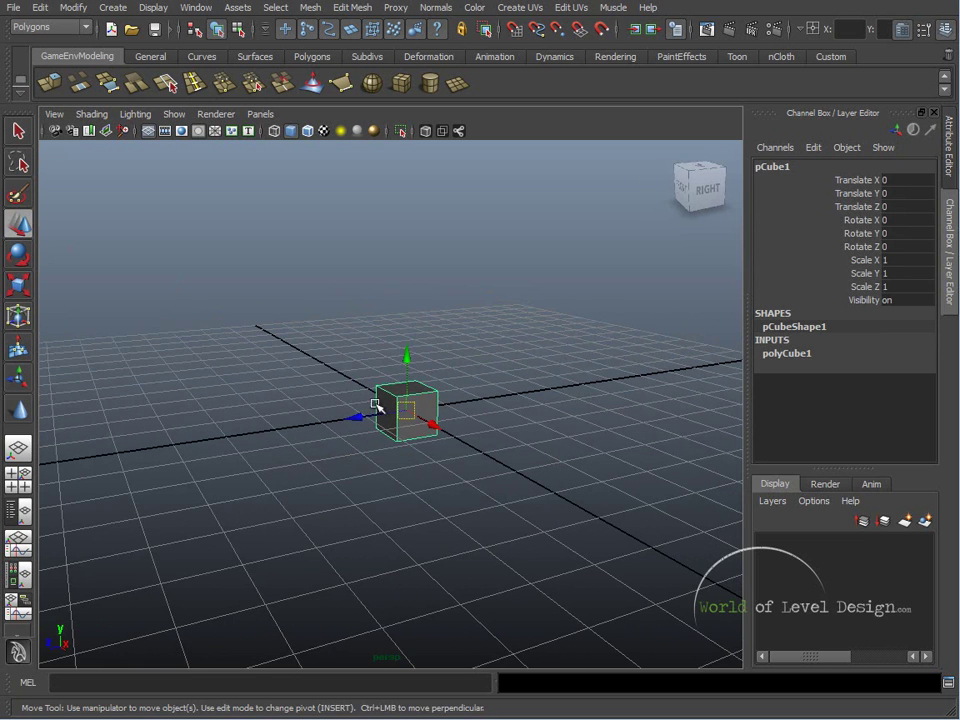
left_click_drag(368, 428, 193, 300, "alt")
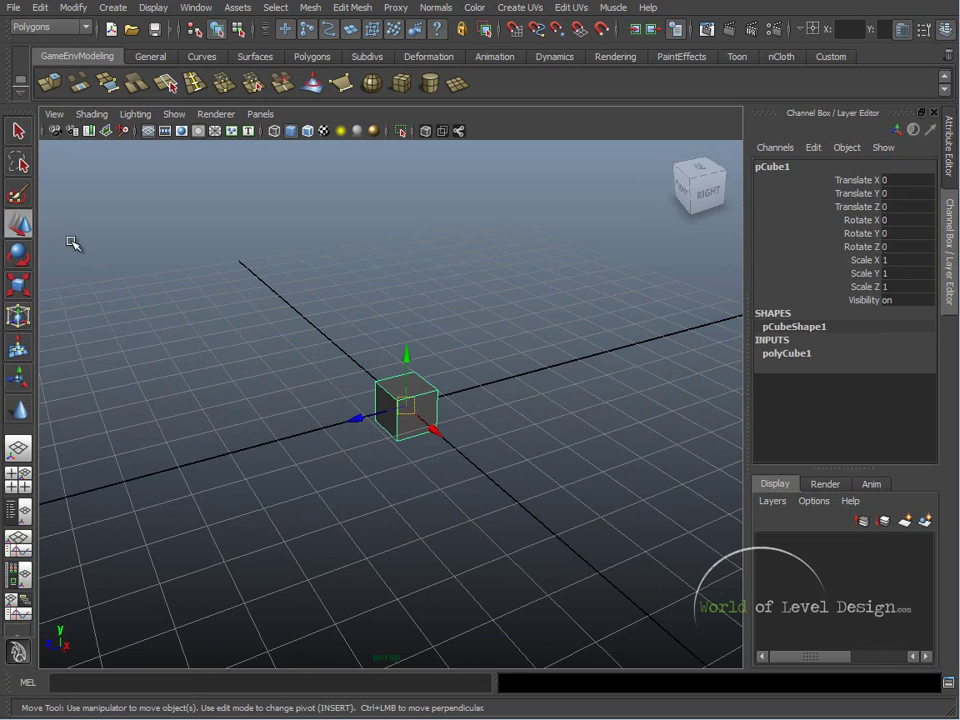
left_click_drag(369, 414, 331, 370, "alt")
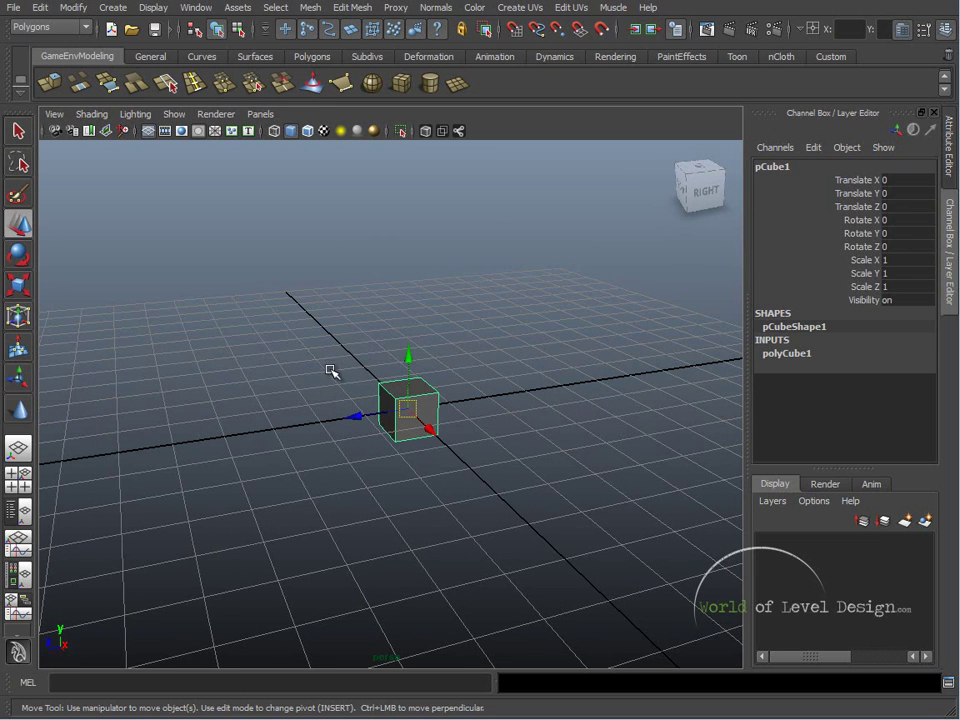
key("e")
key("r")
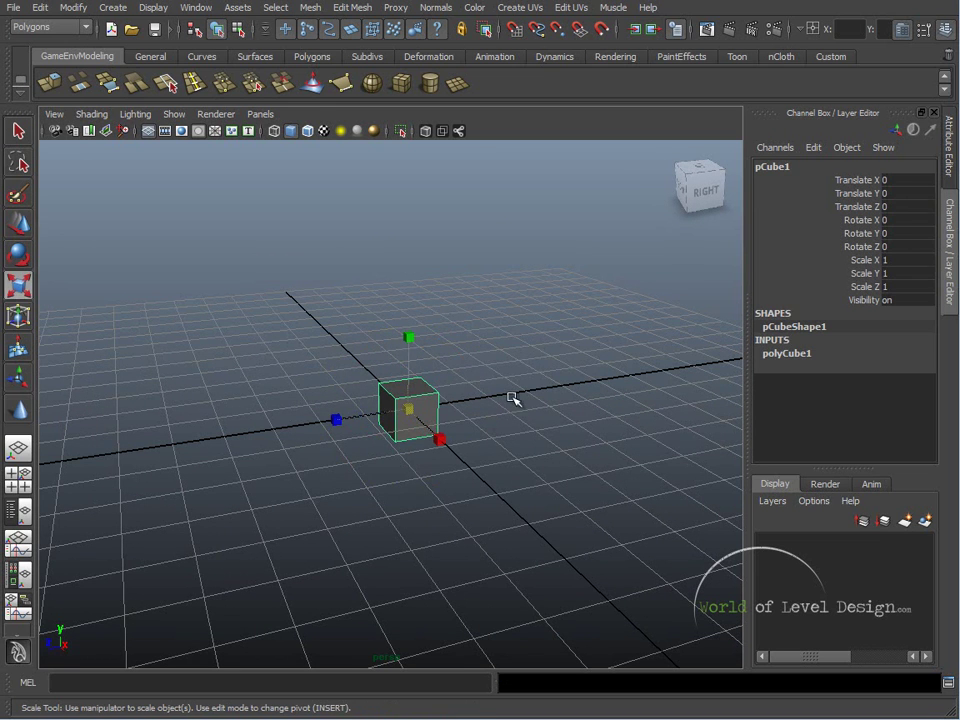
left_click(508, 400)
key("q")
Step: Orbit and zoom the perspective view to frame the cube from the right
right_click_drag(420, 414, 368, 434, "alt")
left_click_drag(369, 434, 501, 426, "alt")
scroll(433, 410, "up", 1)
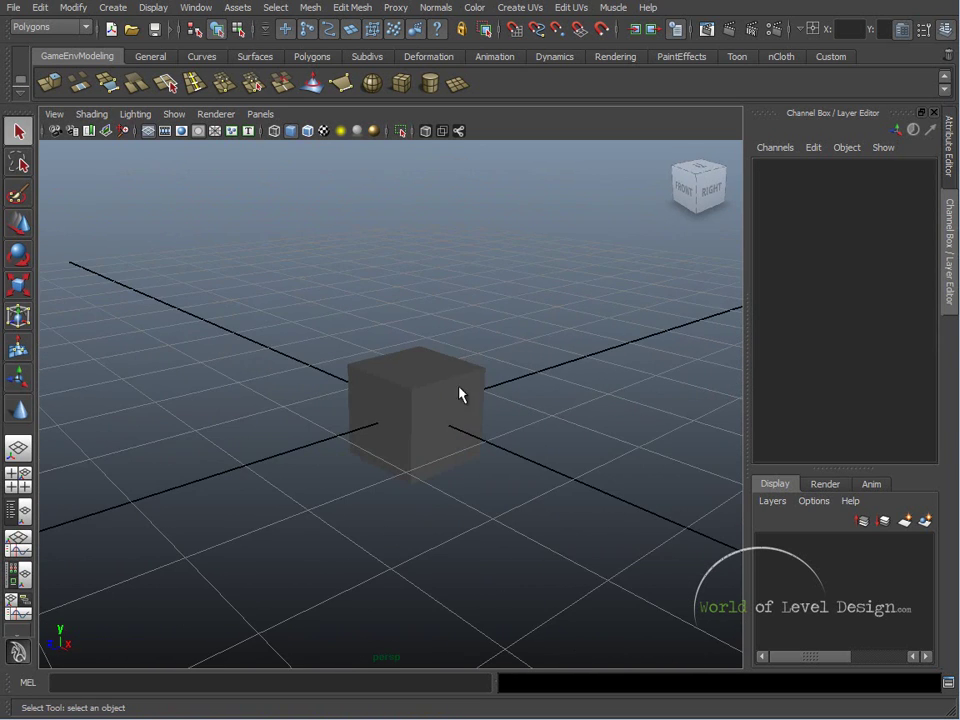
left_click_drag(445, 410, 358, 392, "alt")
left_click_drag(520, 430, 455, 451, "alt")
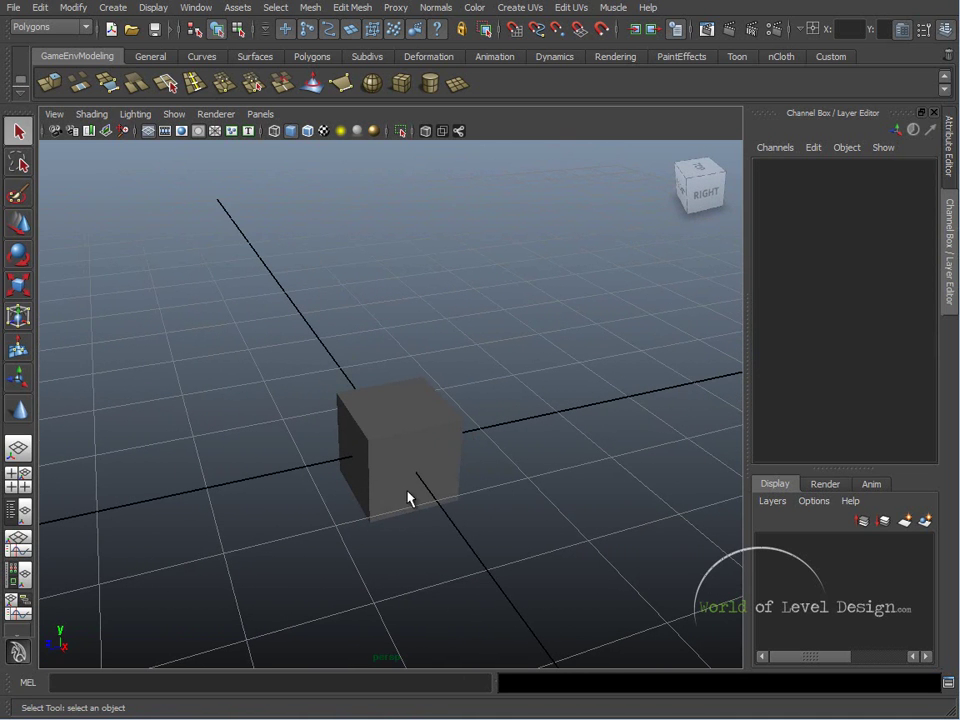
mouse_move(405, 468)
left_mouse_down("alt")
mouse_move(536, 444)
mouse_move(397, 490)
left_mouse_up("alt")
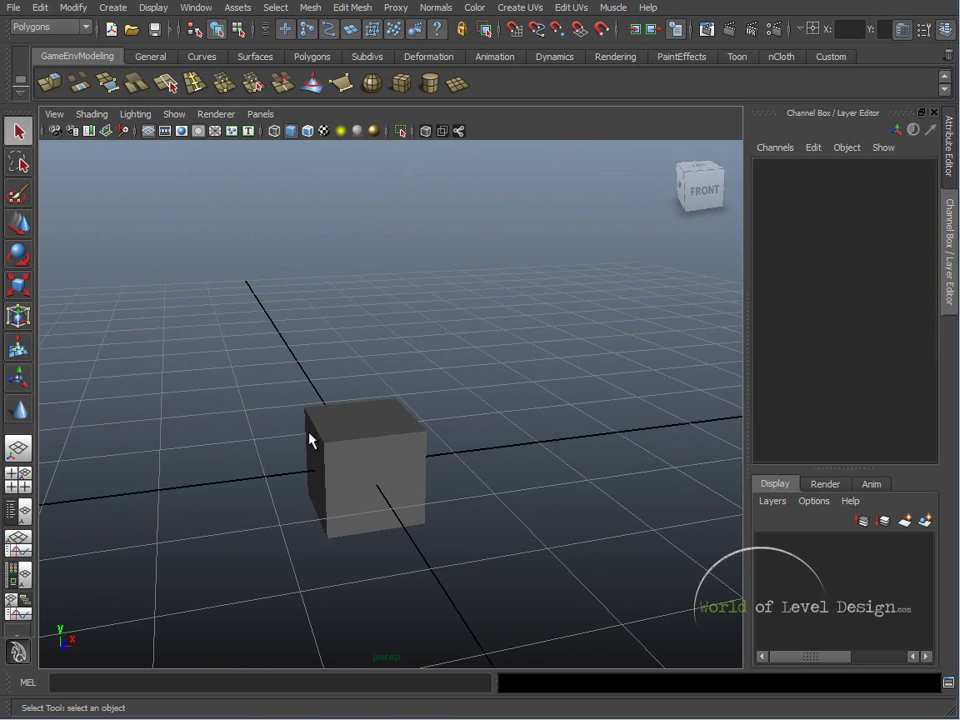
left_click_drag(318, 440, 414, 422, "alt")
left_click_drag(465, 463, 508, 463, "alt")
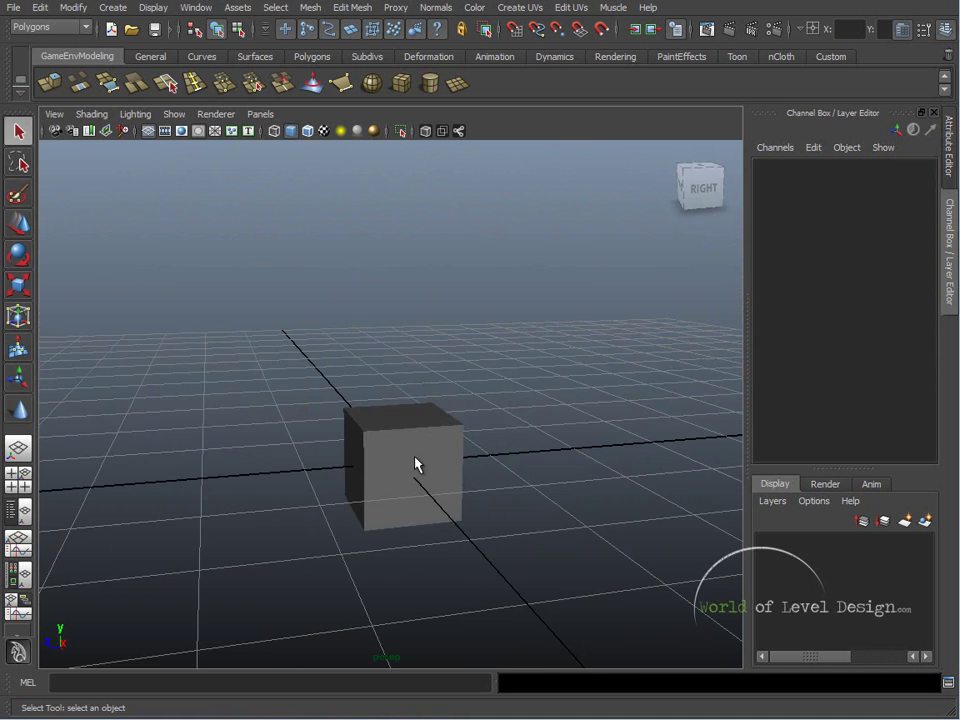
right_click_drag(508, 463, 392, 469, "alt")
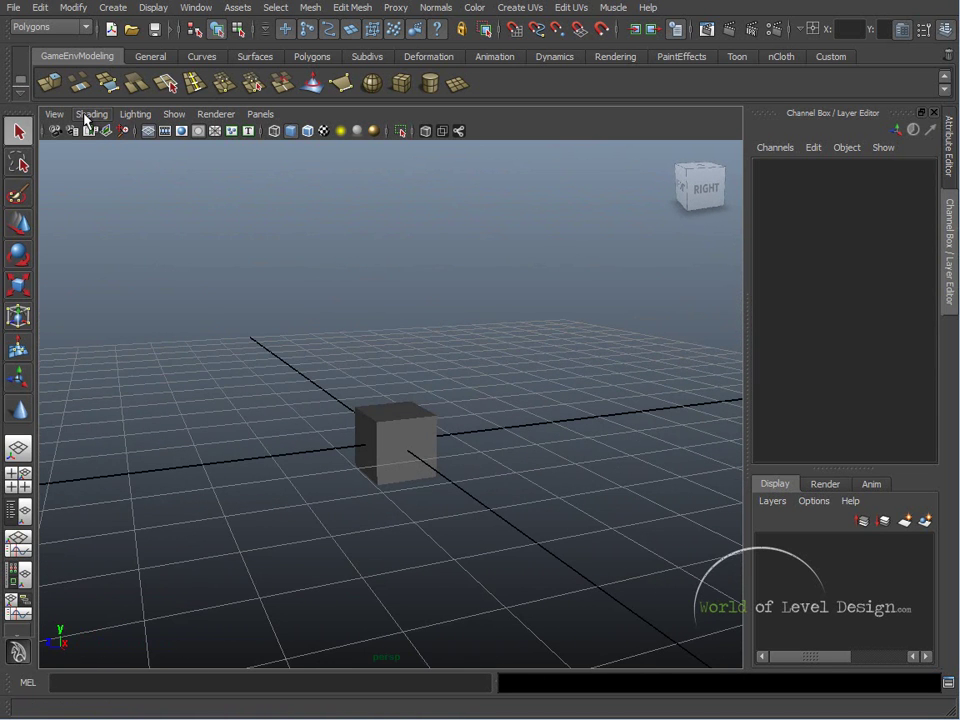
Step: Enable Shading > Wireframe on Shaded and select the cube
left_click(85, 116)
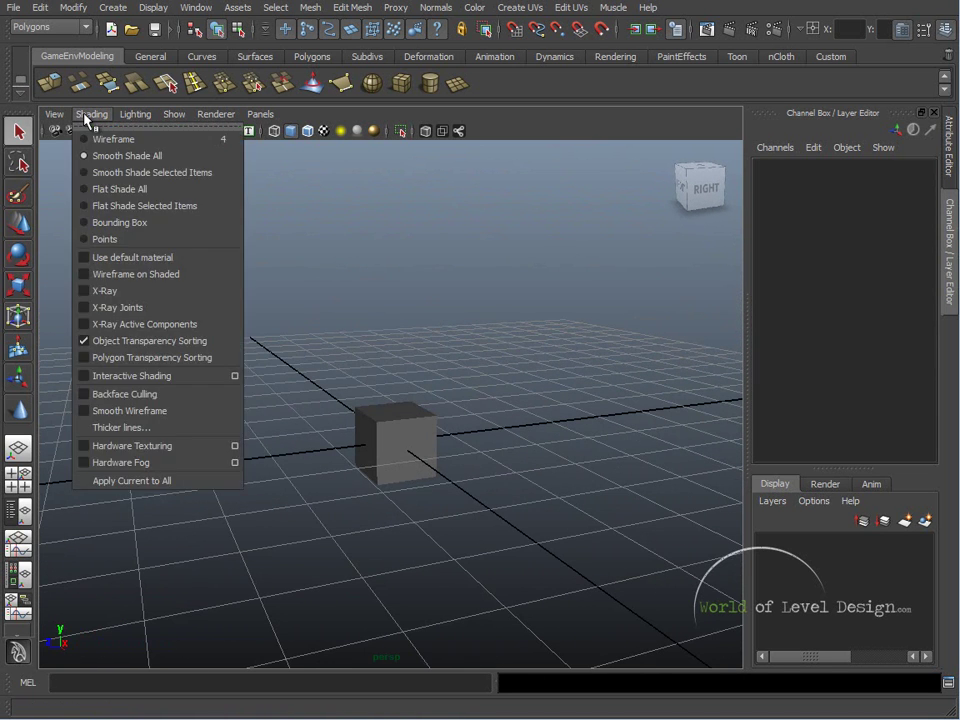
left_click(87, 274)
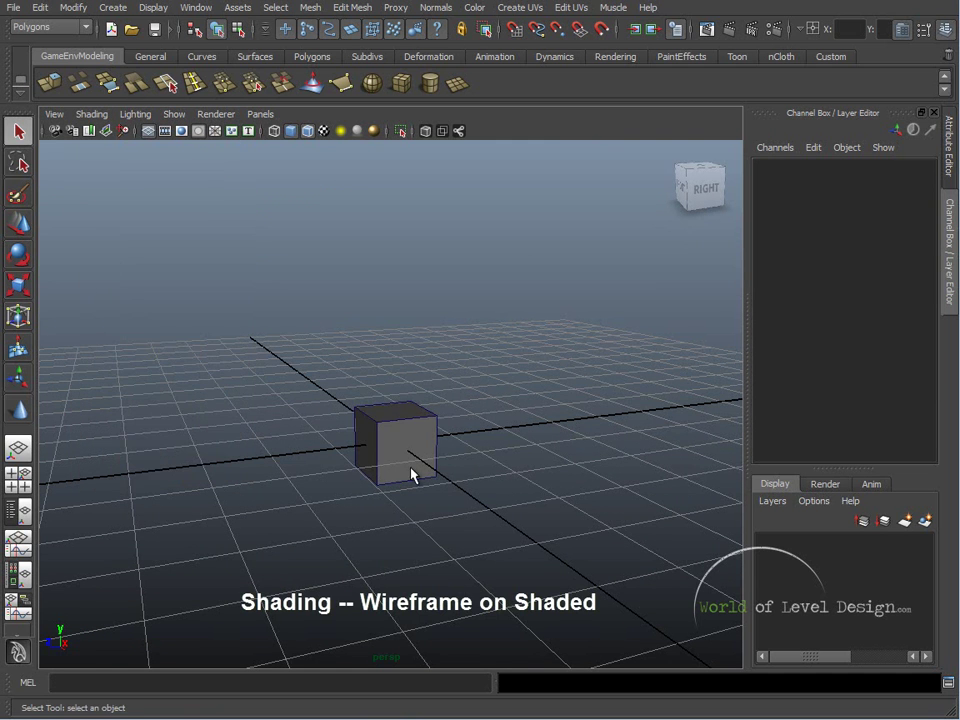
mouse_move(371, 467)
left_mouse_down("alt")
mouse_move(476, 459)
mouse_move(470, 472)
mouse_move(497, 471)
mouse_move(347, 493)
mouse_move(388, 225)
mouse_move(416, 320)
mouse_move(529, 317)
left_mouse_up("alt")
left_click(445, 470)
right_click_drag(529, 317, 433, 355, "alt")
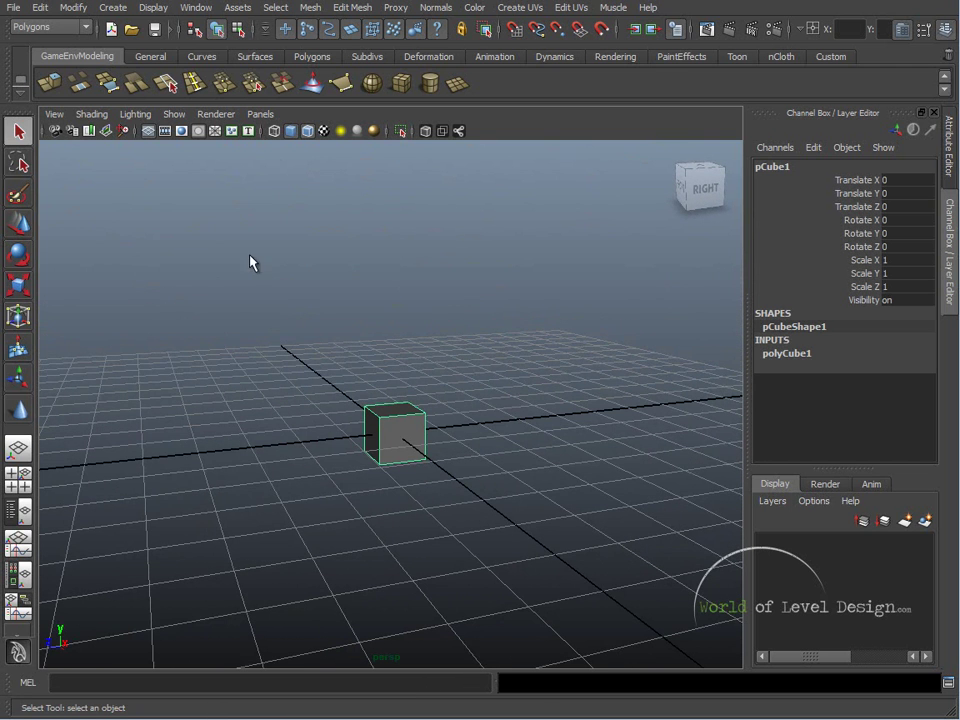
left_click(153, 8)
mouse_move(184, 68)
mouse_move(196, 8)
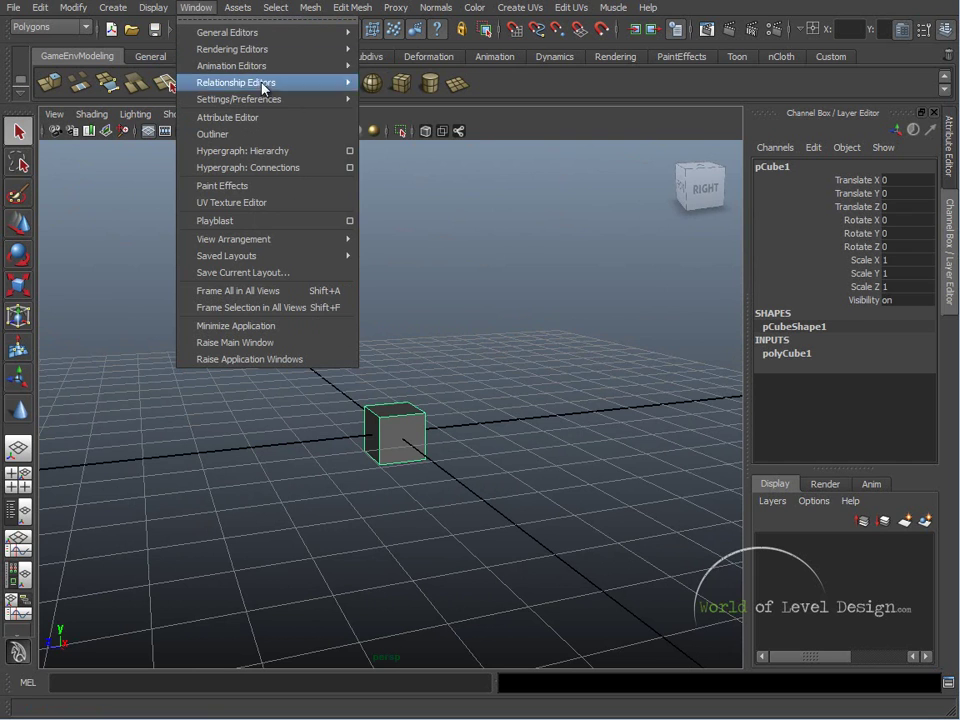
mouse_move(238, 99)
left_click(405, 109)
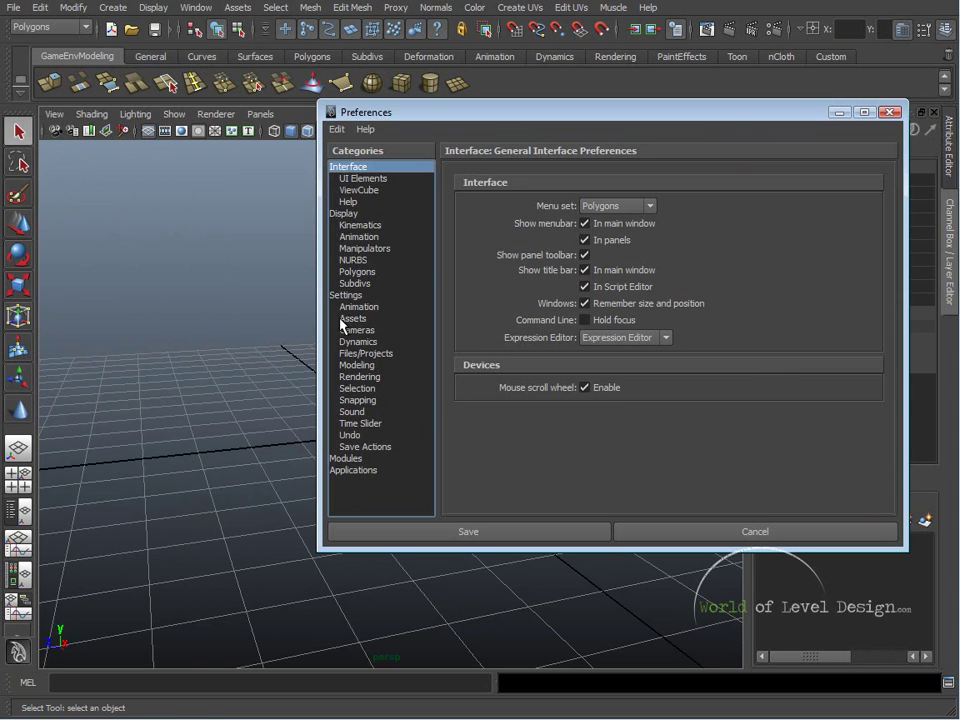
left_click(341, 214)
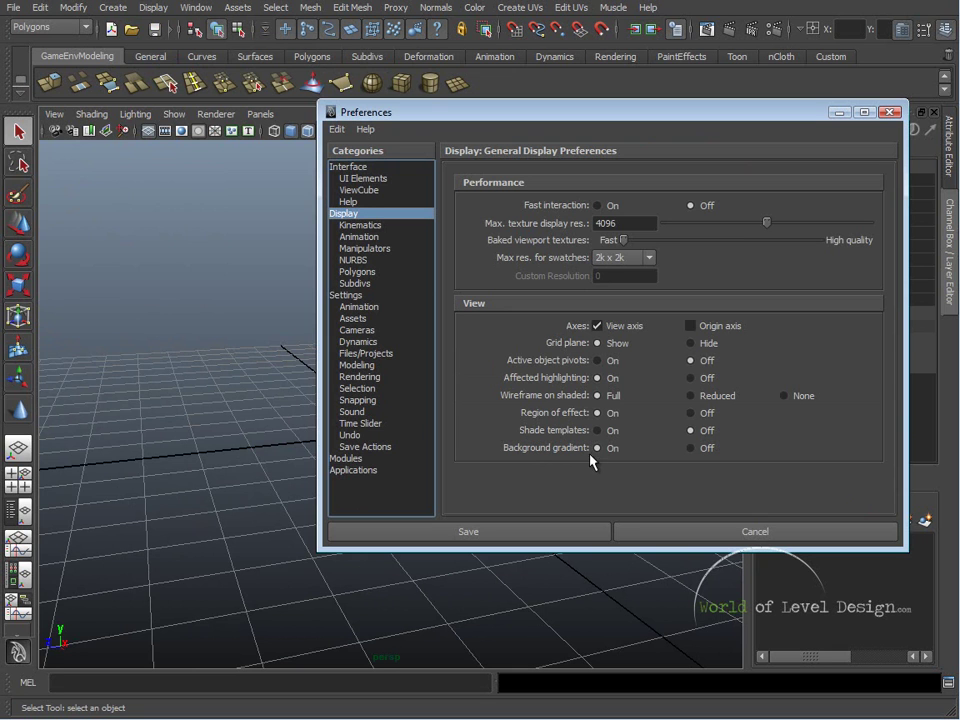
left_click(694, 449)
left_click_drag(223, 444, 189, 369, "alt")
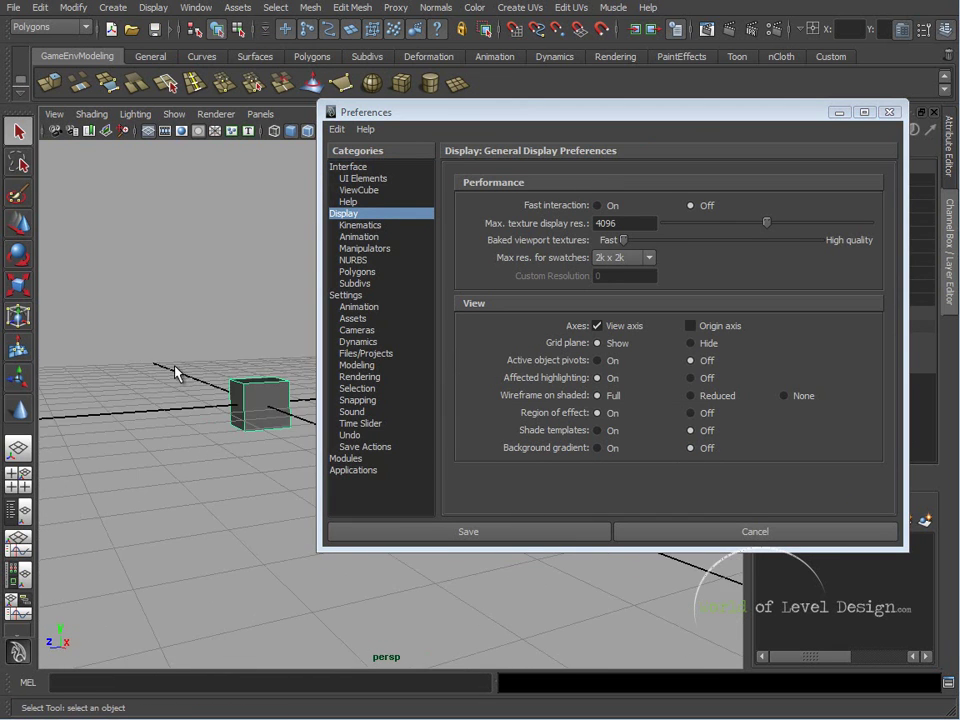
left_click_drag(180, 318, 176, 326, "alt")
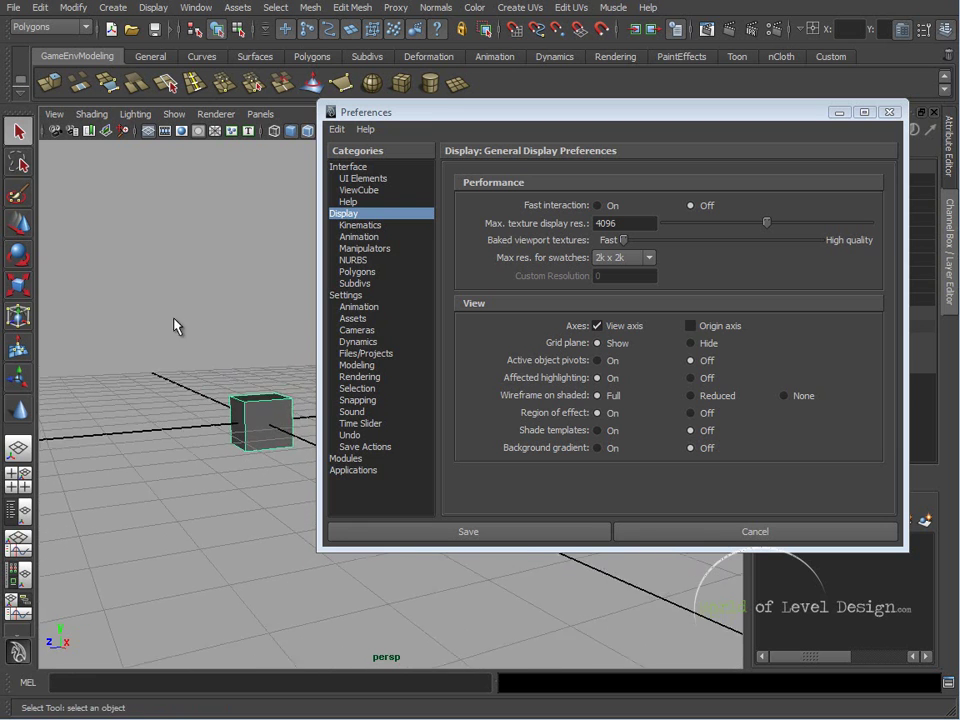
left_click(599, 449)
left_click(691, 449)
left_click(598, 449)
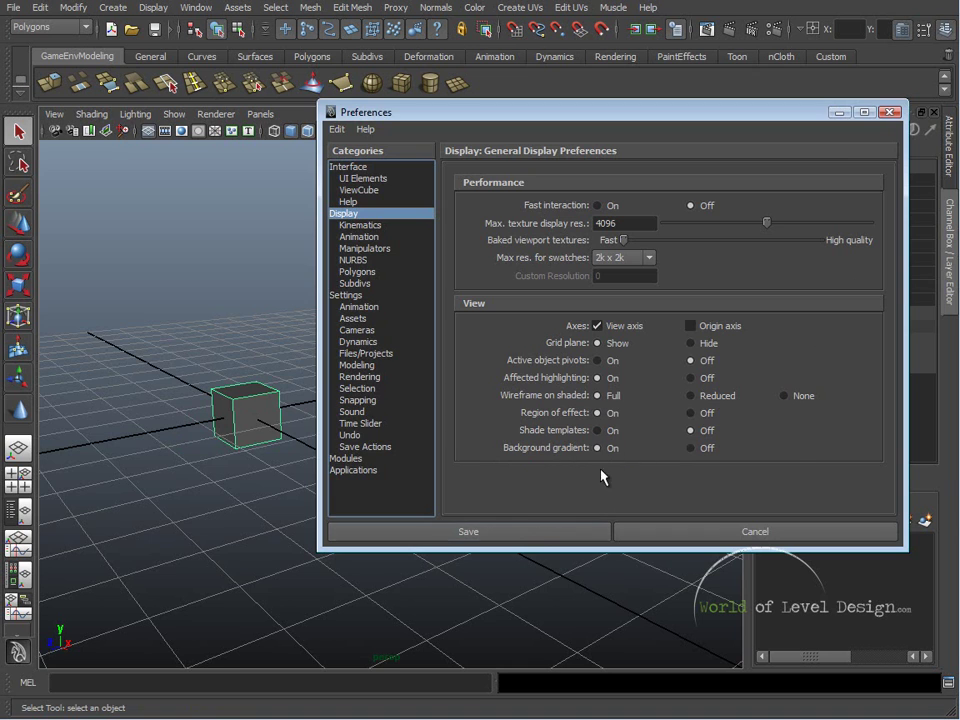
left_click(493, 537)
left_click_drag(289, 386, 415, 383, "alt")
left_click_drag(461, 411, 415, 395, "alt")
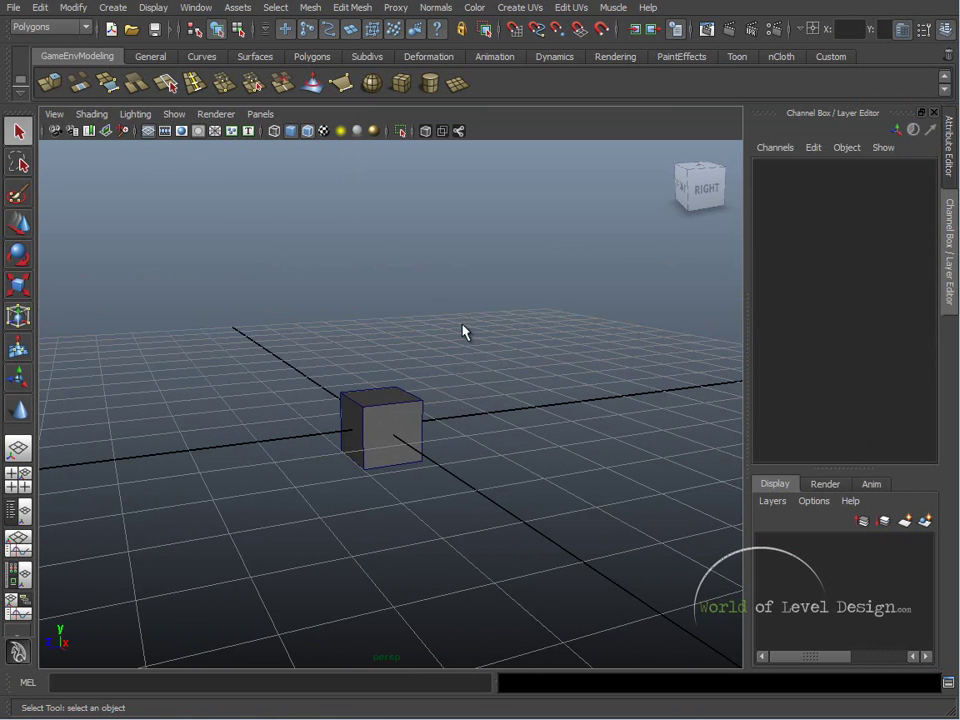
key("4")
left_click_drag(463, 333, 414, 497)
left_click(426, 431)
key("5")
left_click_drag(282, 441, 418, 459, "alt")
left_click(418, 459)
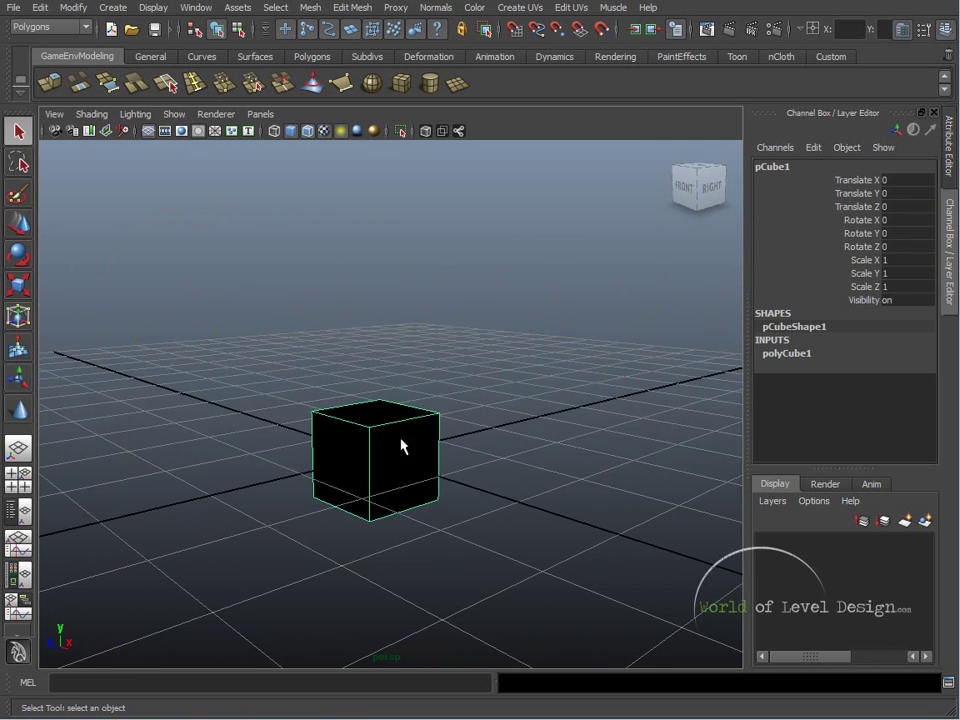
left_click(92, 114)
left_click(405, 296)
left_click(362, 446)
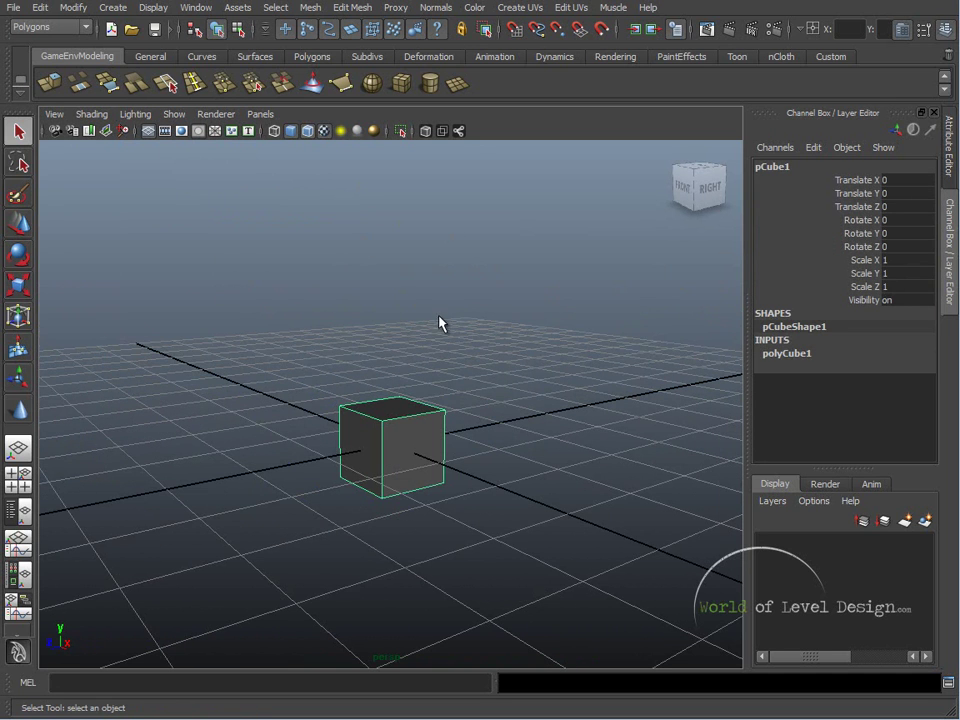
key("4")
key("5")
key("7")
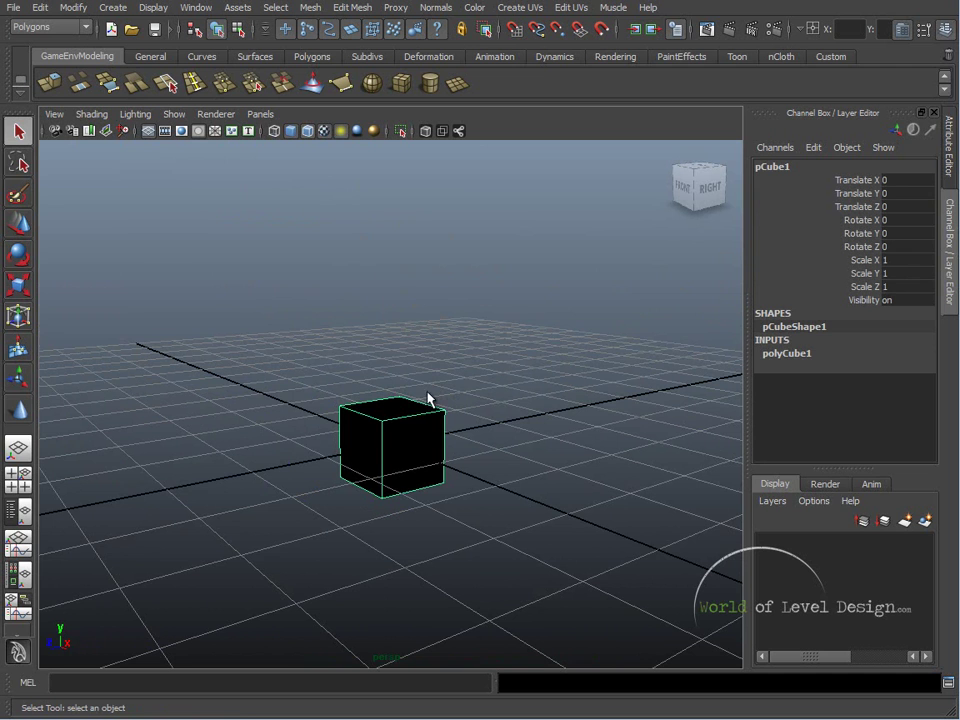
key("5")
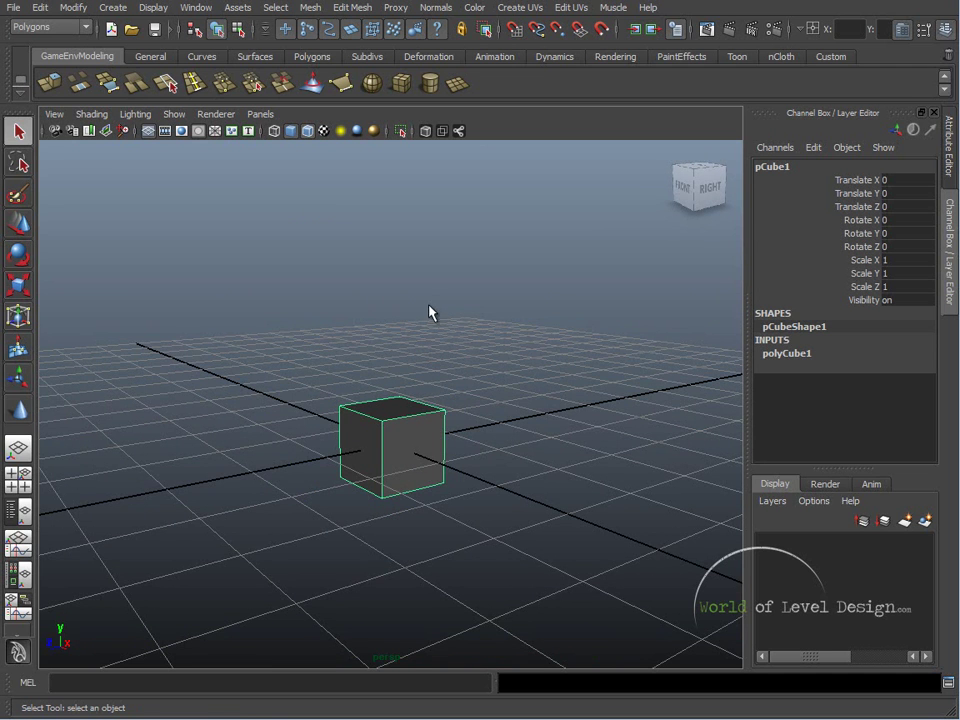
left_click_drag(430, 308, 528, 338, "alt")
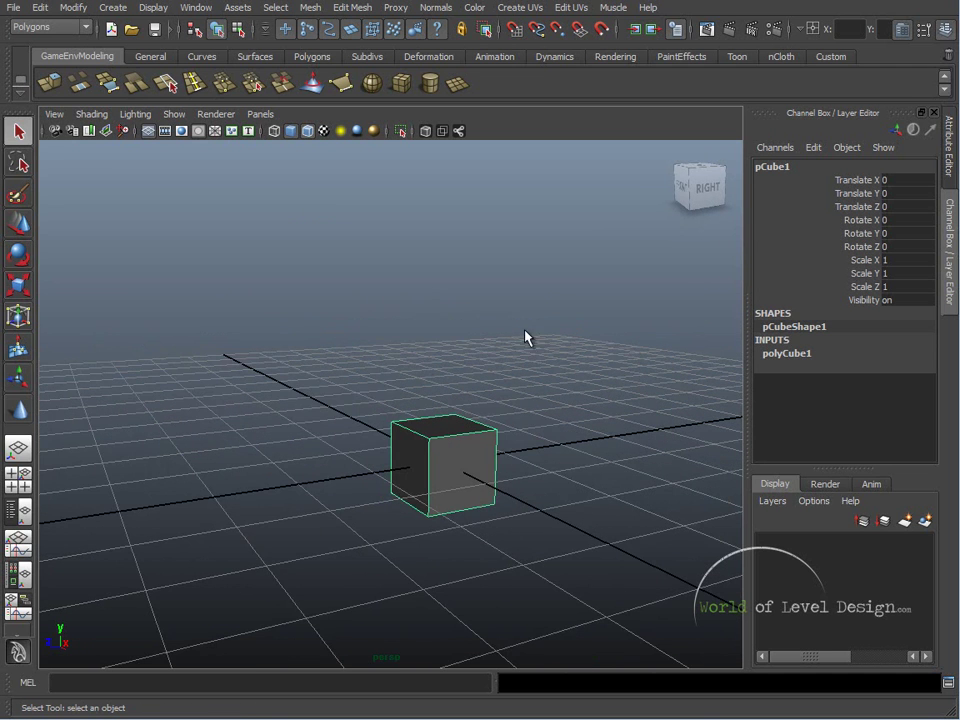
left_click(92, 114)
mouse_move(133, 116)
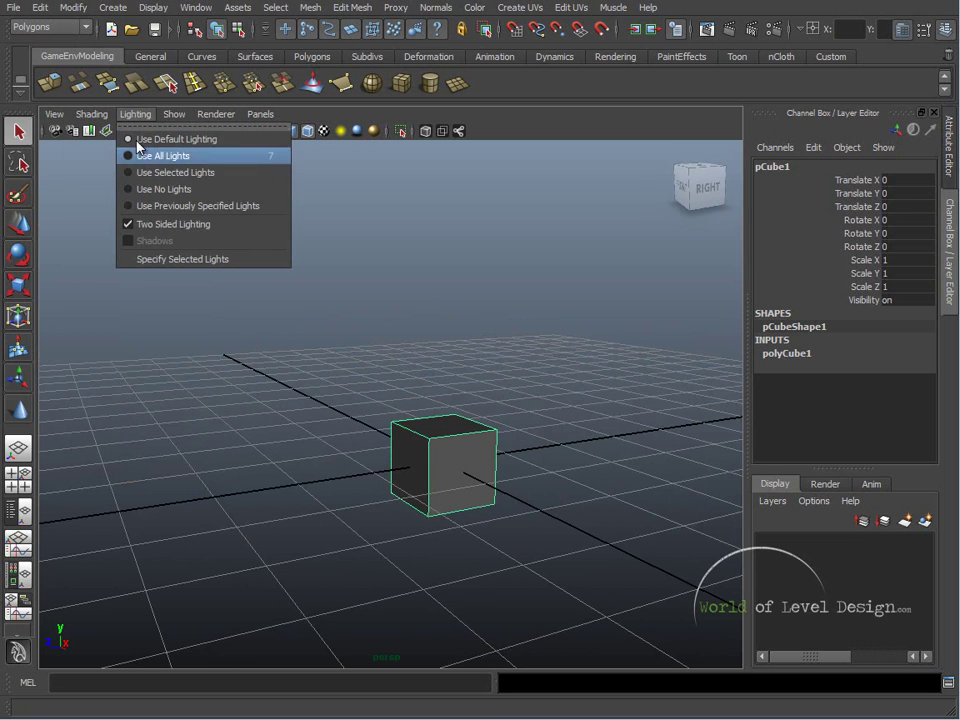
mouse_move(90, 116)
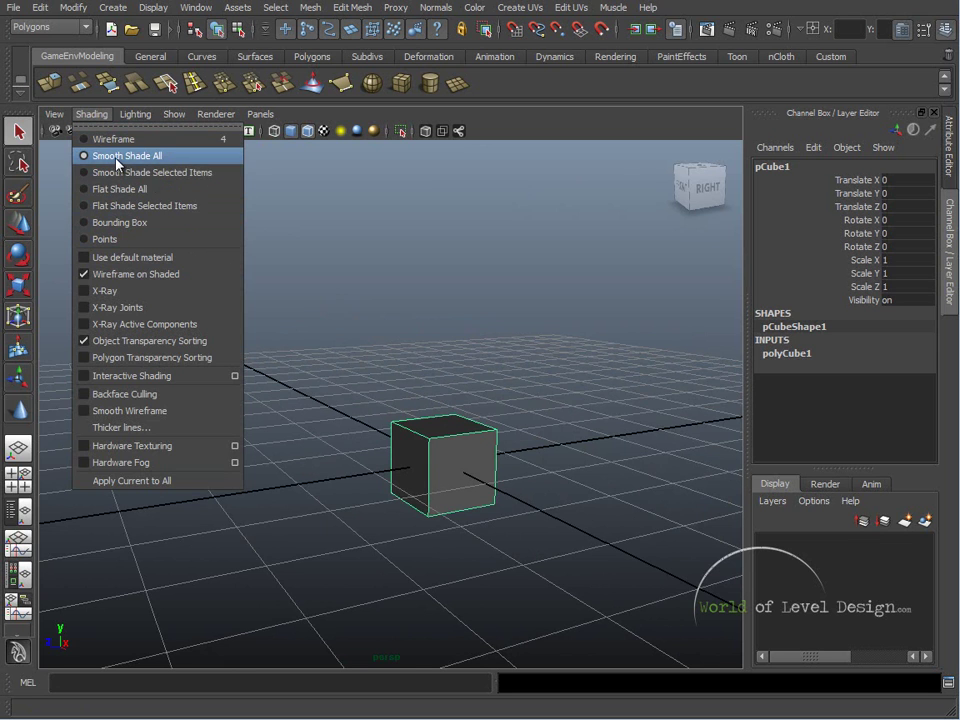
left_click(150, 172)
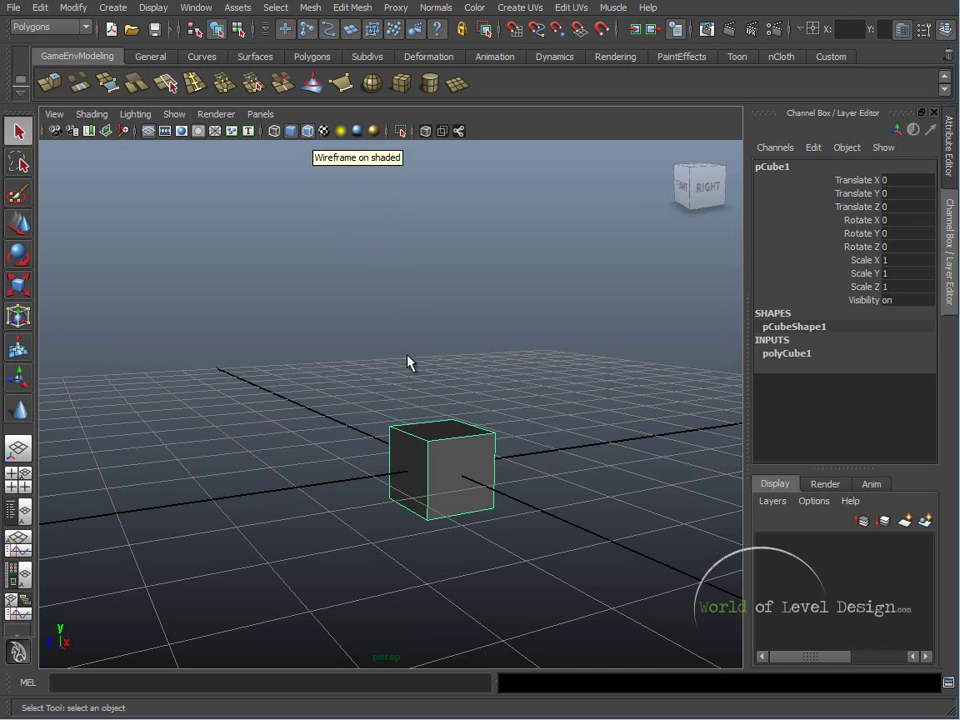
key("4")
key("5")
left_click(275, 133)
left_click(291, 133)
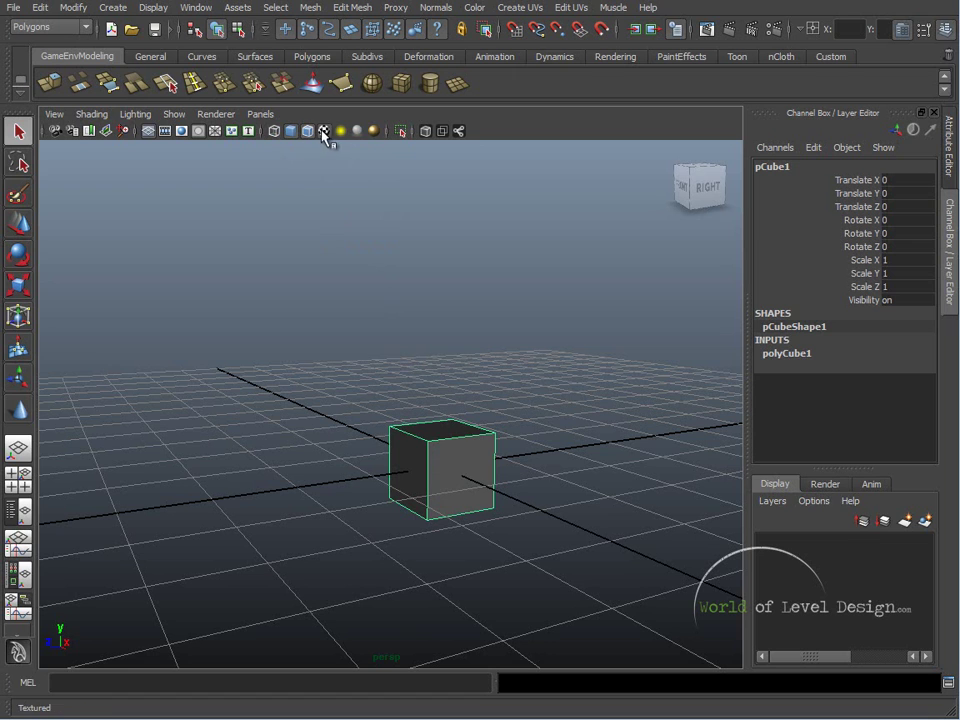
left_click(341, 132)
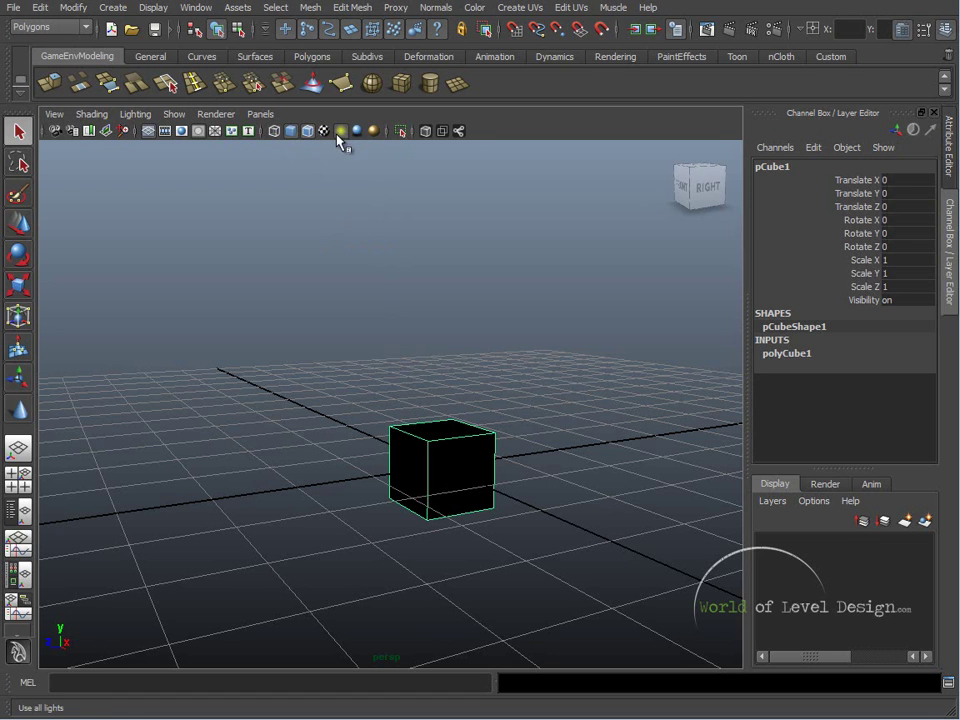
left_click(341, 132)
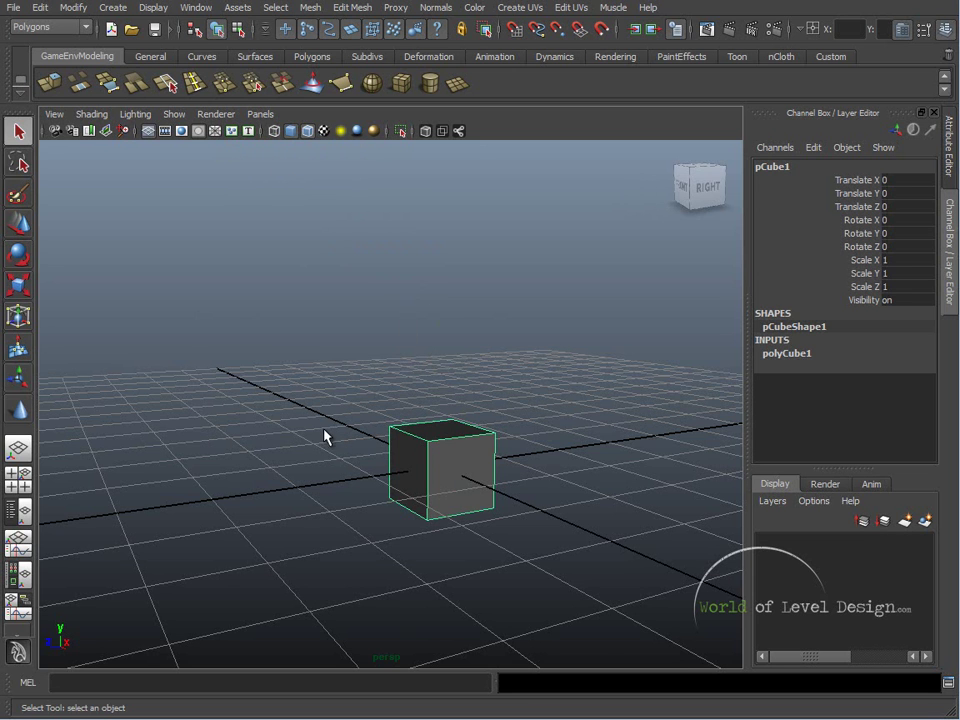
Step: Frame the cube up close, then choose Multi from its right-click marking menu
left_click_drag(322, 434, 317, 403, "alt")
left_click_drag(471, 411, 533, 449, "alt")
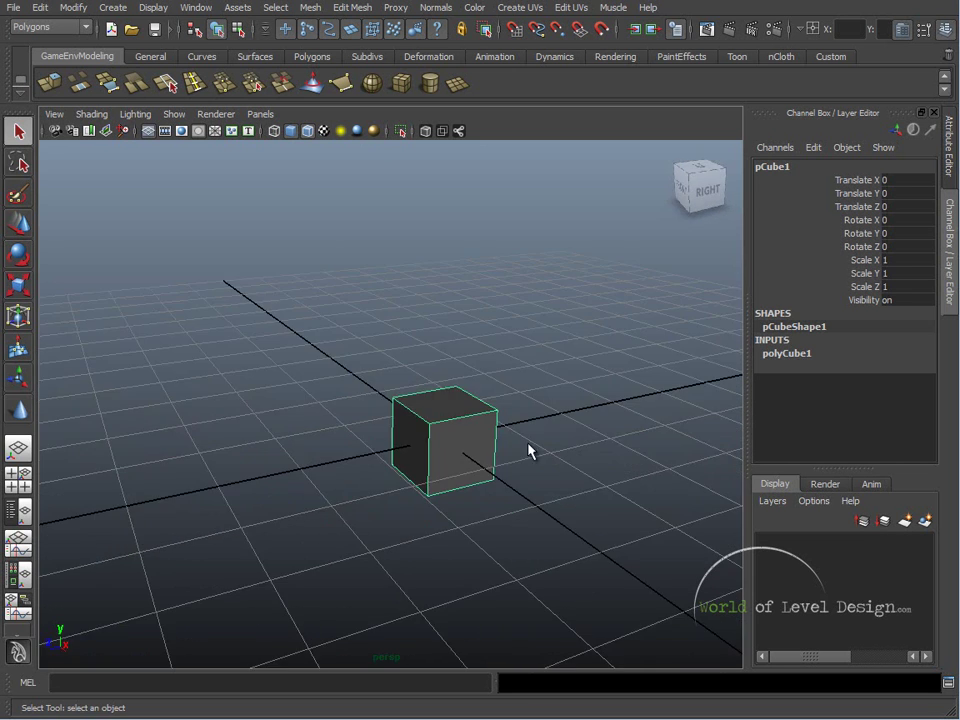
middle_click_drag(532, 449, 300, 332, "alt")
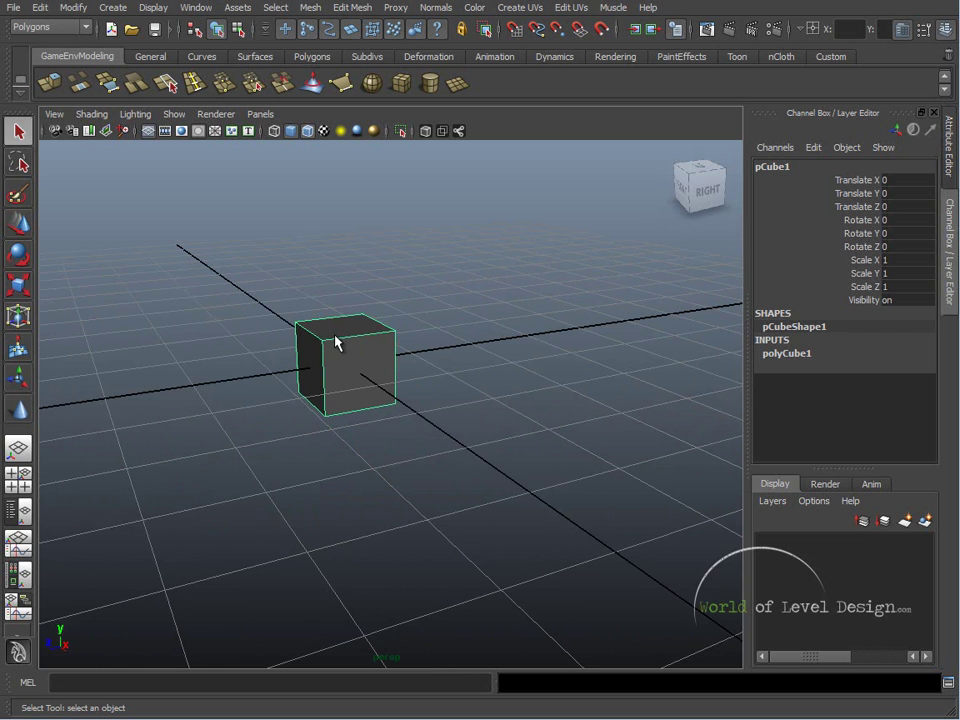
right_click_drag(333, 346, 375, 339, "alt")
left_click_drag(375, 339, 362, 343, "alt")
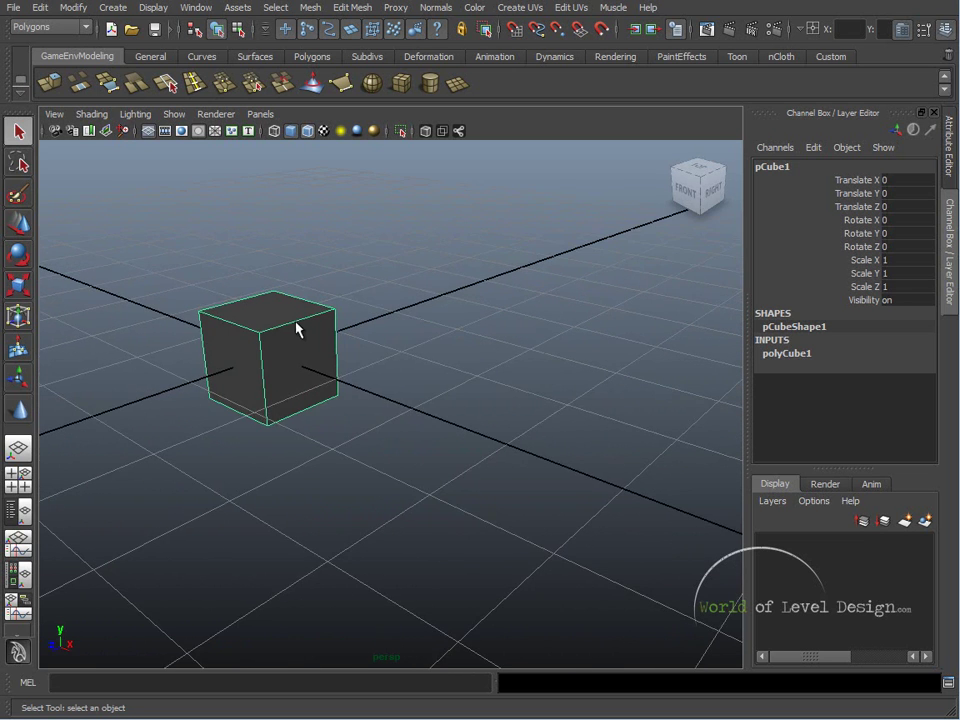
left_click_drag(291, 332, 343, 388, "alt")
middle_click_drag(326, 381, 362, 386, "alt")
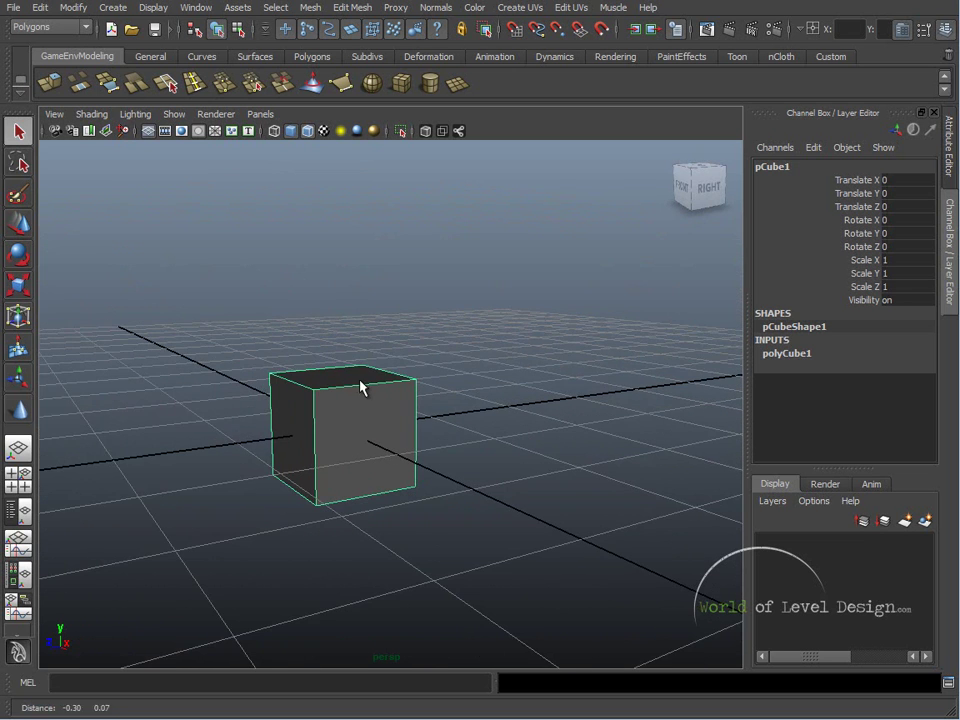
mouse_move(308, 404)
right_mouse_down("alt")
mouse_move(300, 411)
mouse_move(317, 420)
right_mouse_up("alt")
right_click(316, 414)
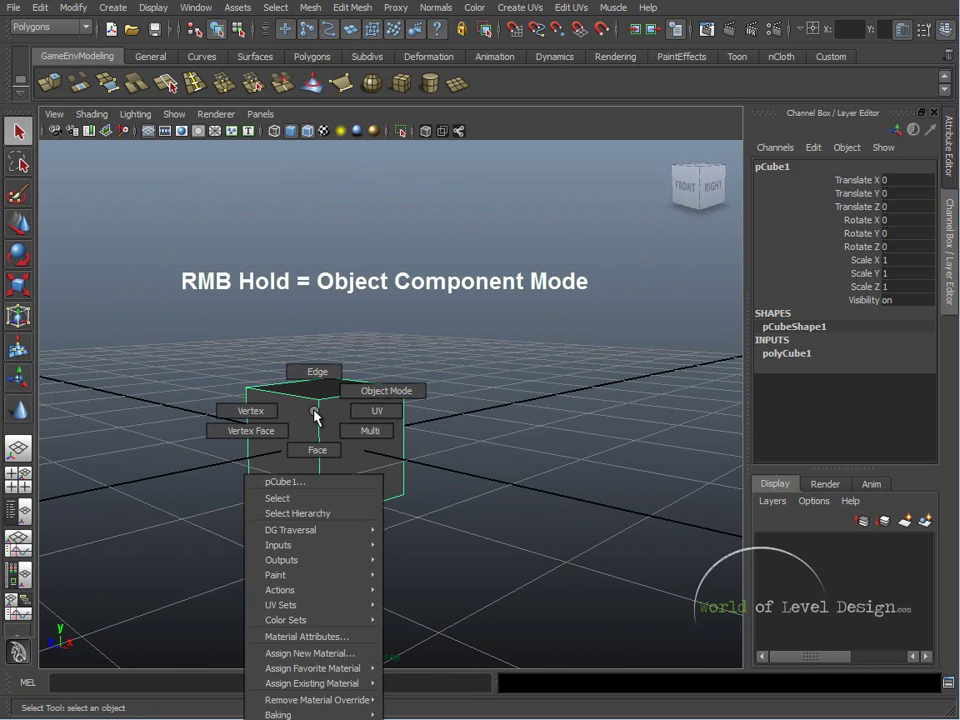
right_click_drag(314, 414, 357, 378)
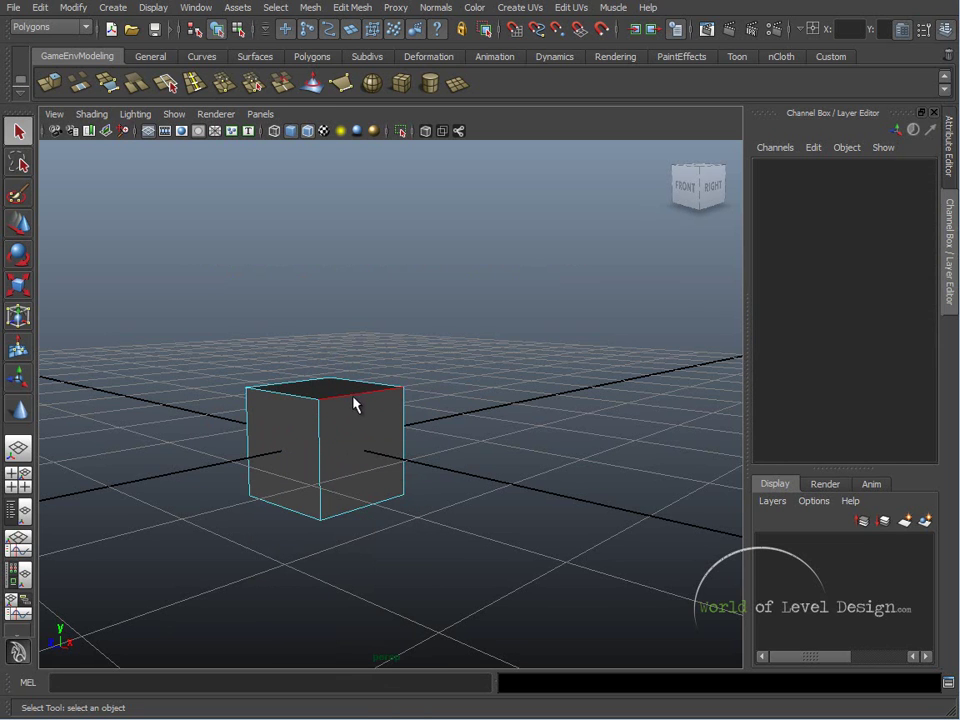
left_click_drag(357, 500, 356, 396, "alt")
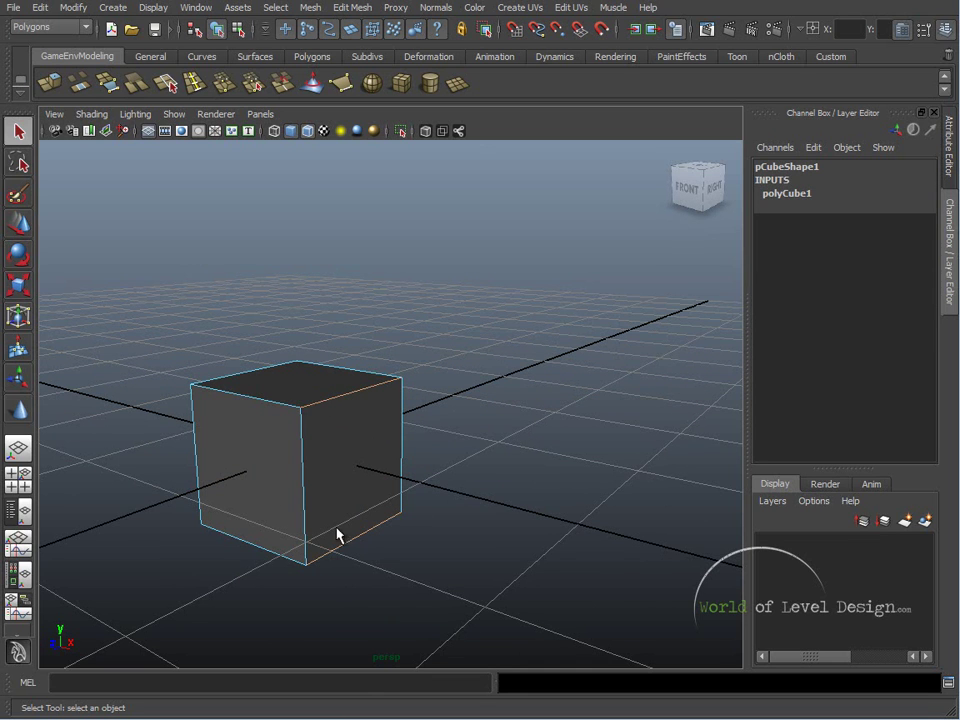
left_click_drag(342, 467, 241, 379, "alt")
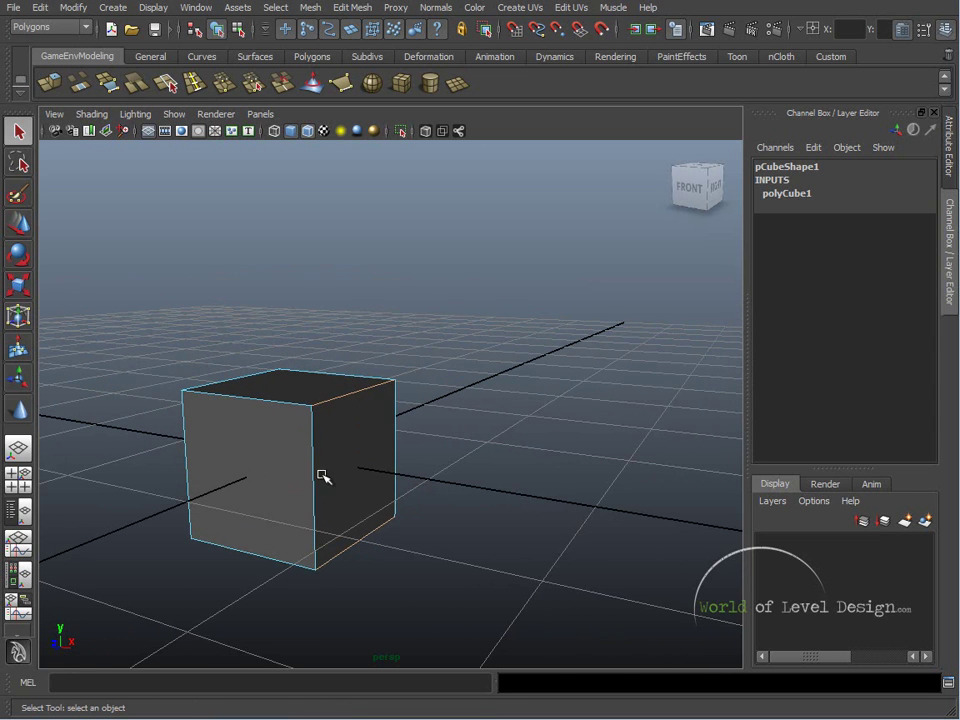
key("w")
key("e")
left_click_drag(403, 436, 407, 429)
key("ctrl+z")
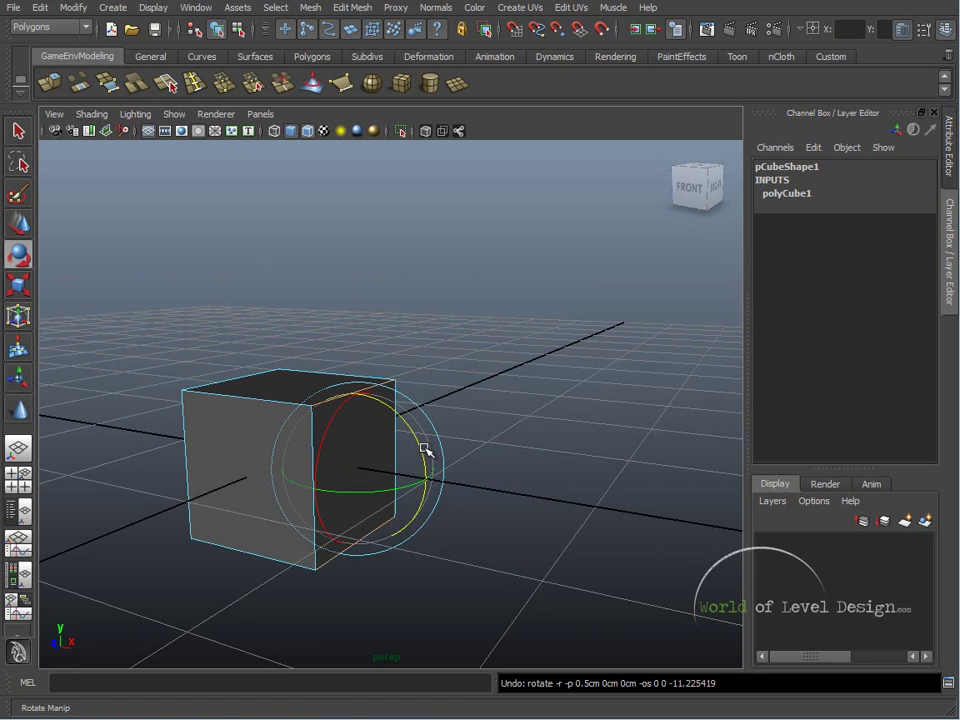
key("r")
left_click_drag(364, 540, 380, 484)
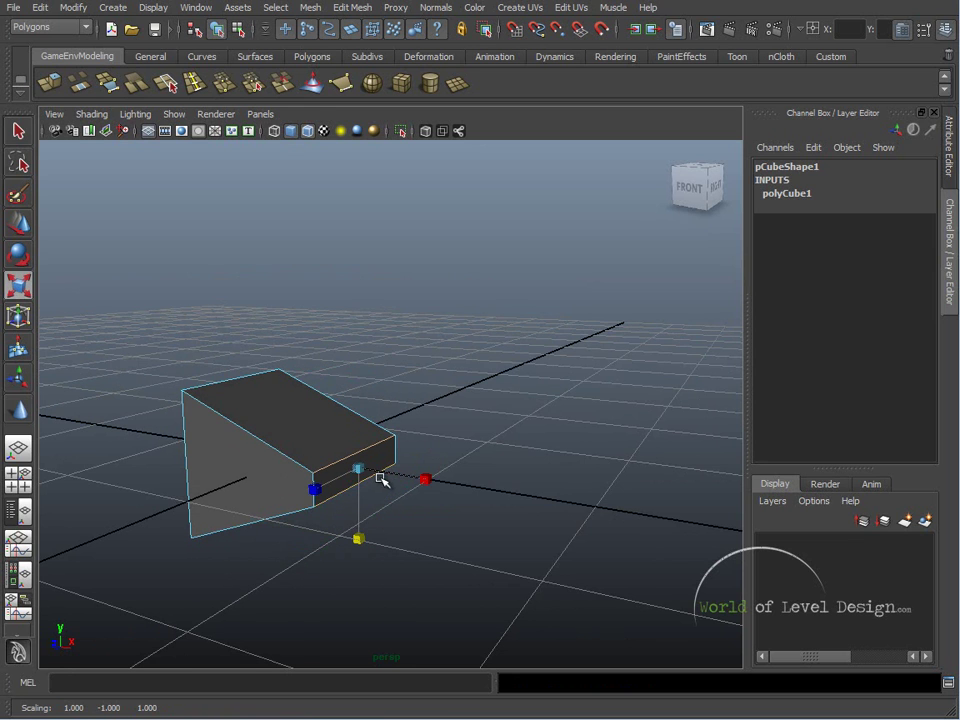
key("ctrl+z")
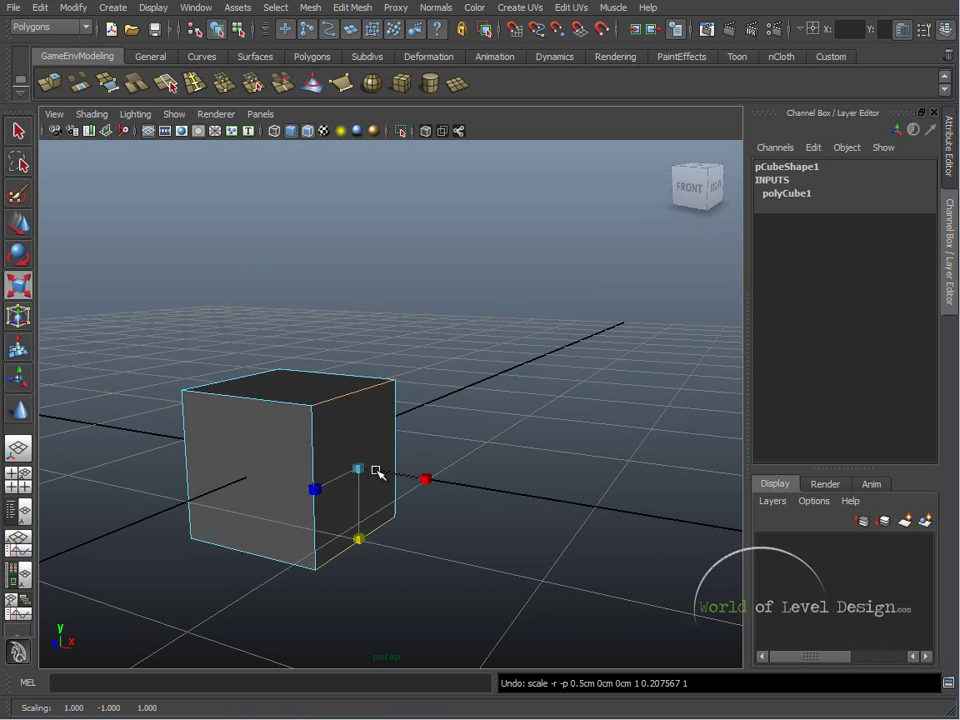
right_click(329, 401)
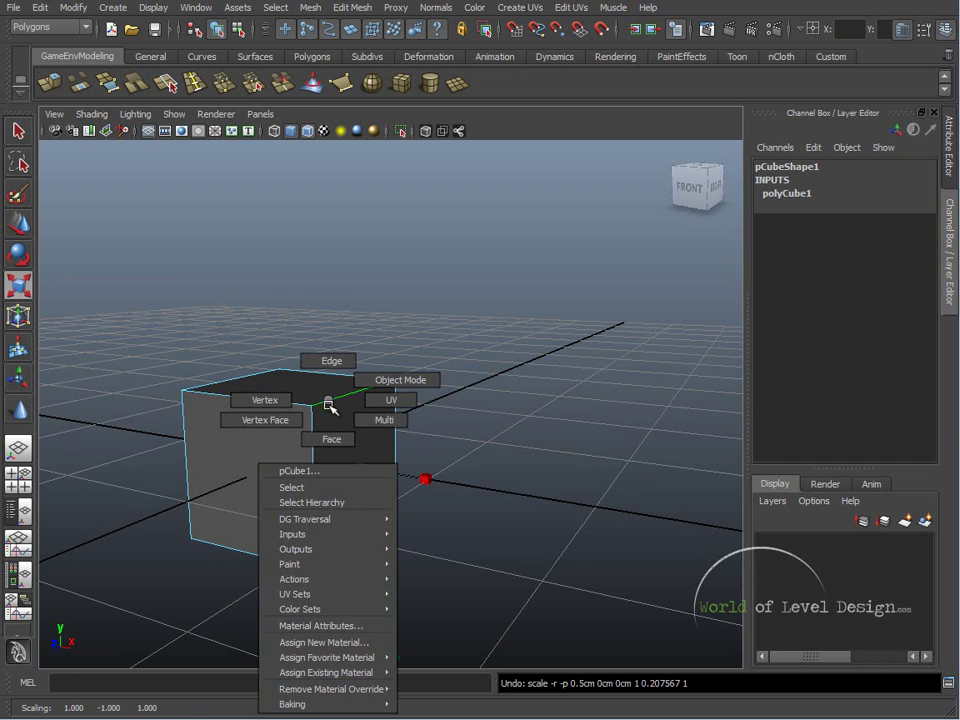
left_click(328, 437)
right_click(349, 441)
left_click(293, 435)
left_click(312, 405)
left_click_drag(312, 405, 332, 456, "alt")
key("w")
left_click_drag(399, 441, 401, 437)
right_click_drag(303, 423, 308, 468)
left_click(285, 392)
left_click_drag(285, 345, 279, 246)
key("ctrl+z")
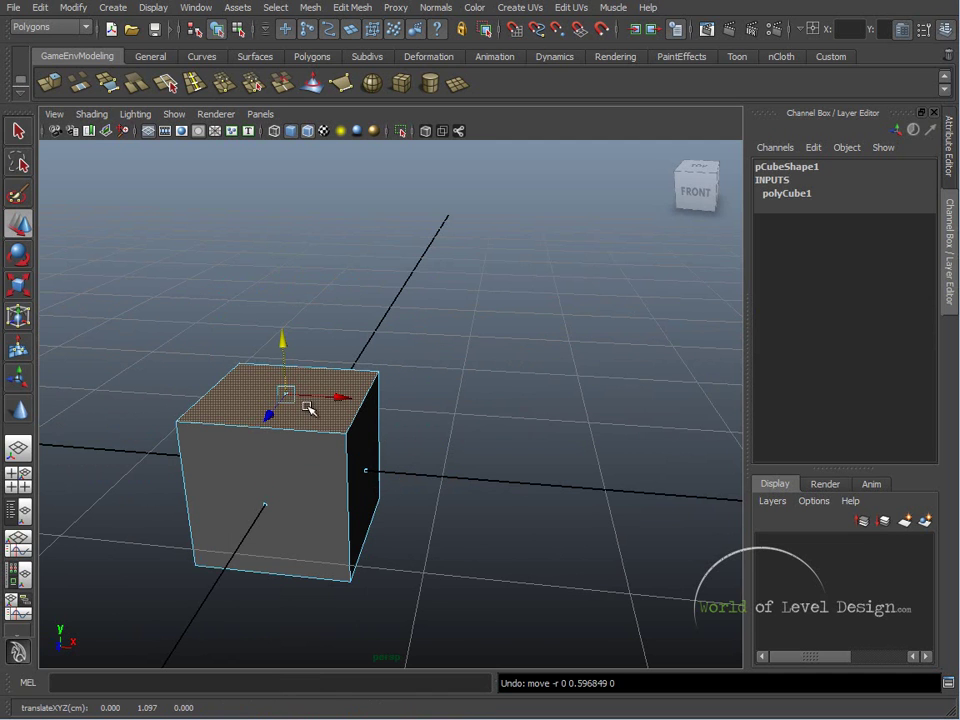
key("e")
left_click_drag(346, 361, 360, 401)
key("ctrl+z")
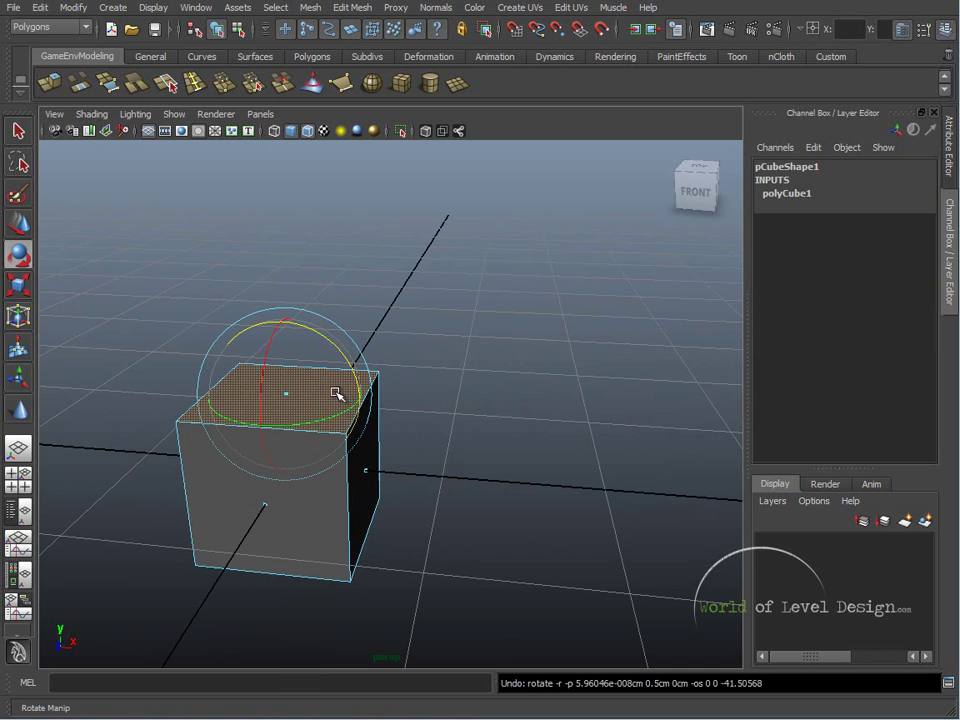
key("r")
left_click_drag(281, 322, 231, 390)
key("ctrl+z")
left_click_drag(332, 418, 297, 402, "alt")
right_click(297, 402)
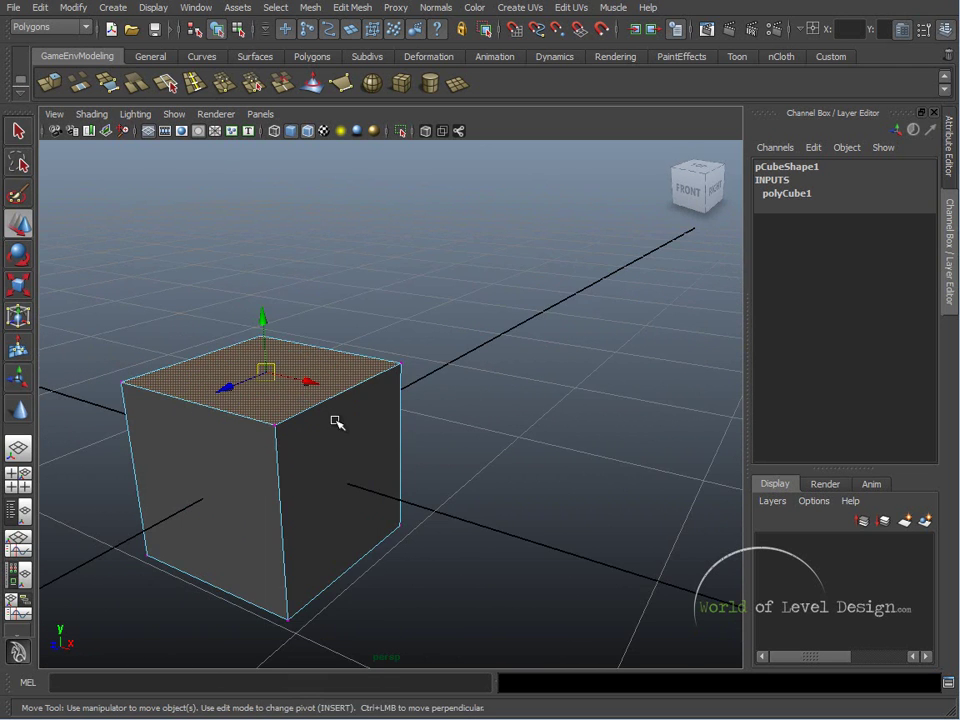
Step: Lift a top corner vertex of the cube, then undo the move
left_click_drag(336, 422, 253, 429, "alt")
left_click(251, 415)
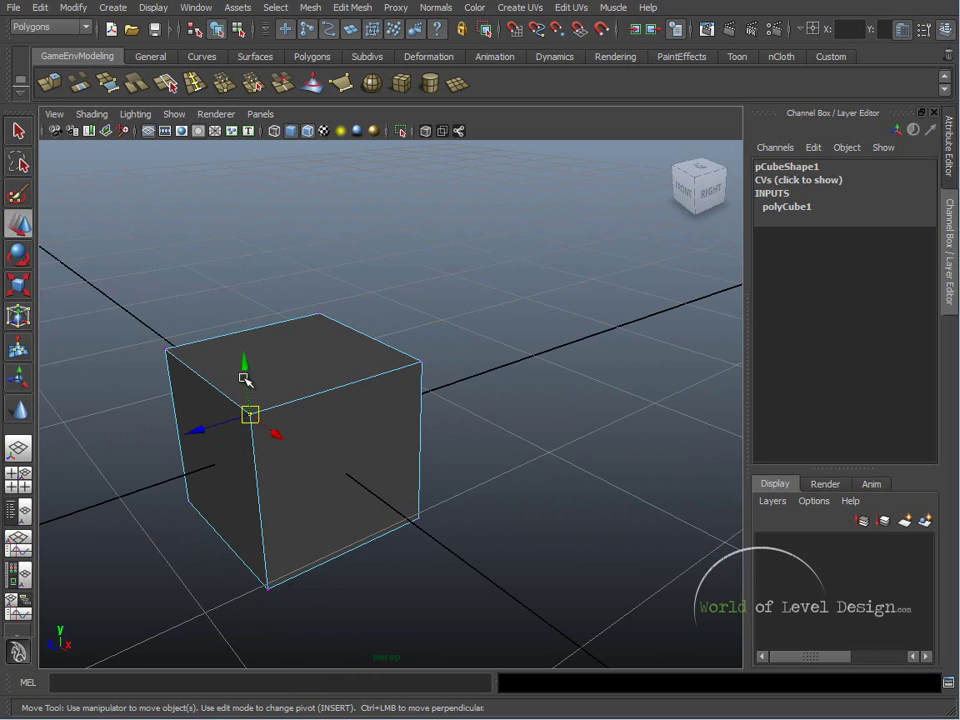
left_click_drag(242, 370, 240, 315)
key("ctrl+z")
Step: Try face editing on the cube, then undo the changes and deselect everything
left_click_drag(296, 444, 480, 493, "alt")
right_click(308, 373)
left_click(309, 412)
key("ctrl+z")
left_click_drag(388, 422, 412, 481, "alt")
key("ctrl+z")
left_click(448, 481)
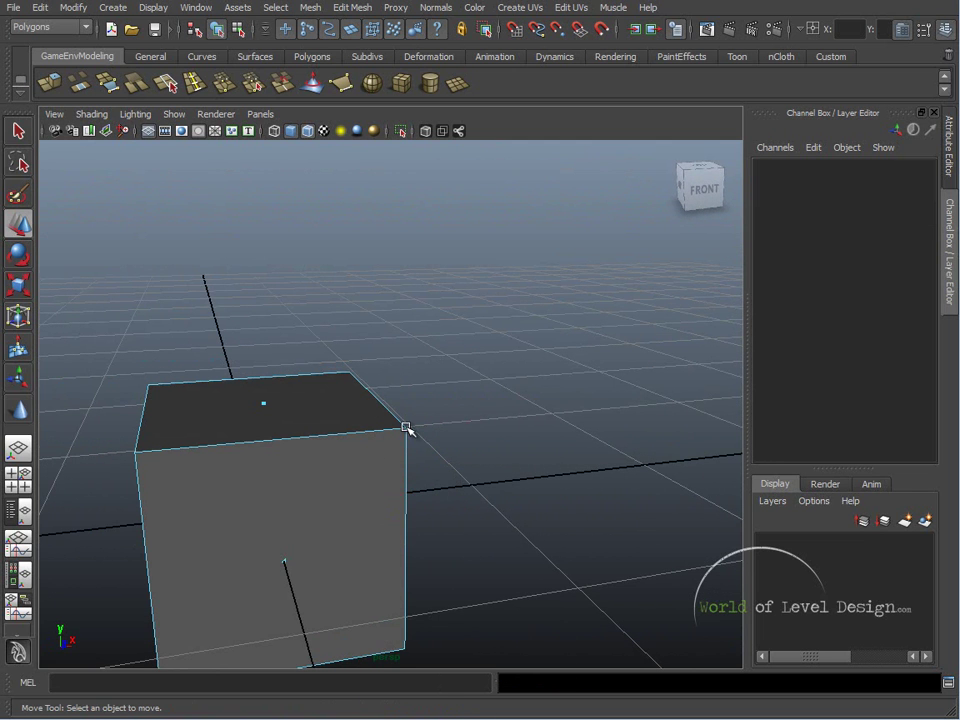
right_click_drag(405, 428, 383, 428)
Step: Switch the cube back to Object Mode and select it as a whole object
left_click_drag(383, 420, 330, 431, "alt")
right_click(353, 410)
left_click(403, 407)
right_click(335, 428)
left_click(381, 405)
mouse_move(336, 452)
right_mouse_down()
mouse_move(377, 429)
mouse_move(371, 405)
mouse_move(350, 435)
right_mouse_up()
left_click_drag(371, 422, 354, 482, "alt")
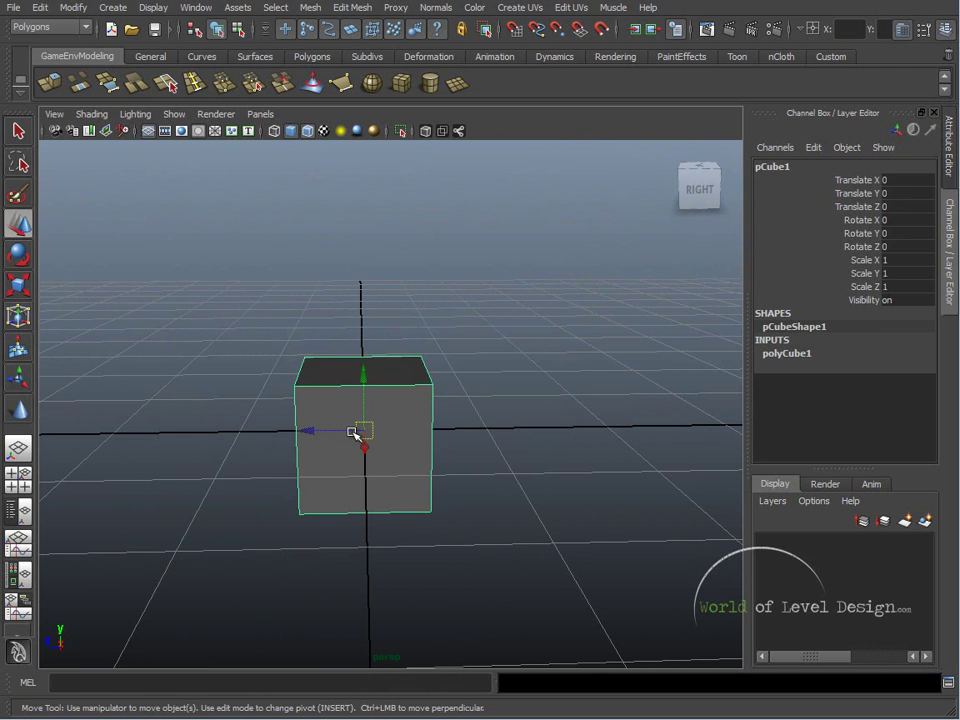
mouse_move(360, 431)
left_mouse_down("alt")
mouse_move(386, 431)
mouse_move(381, 452)
mouse_move(350, 418)
left_mouse_up("alt")
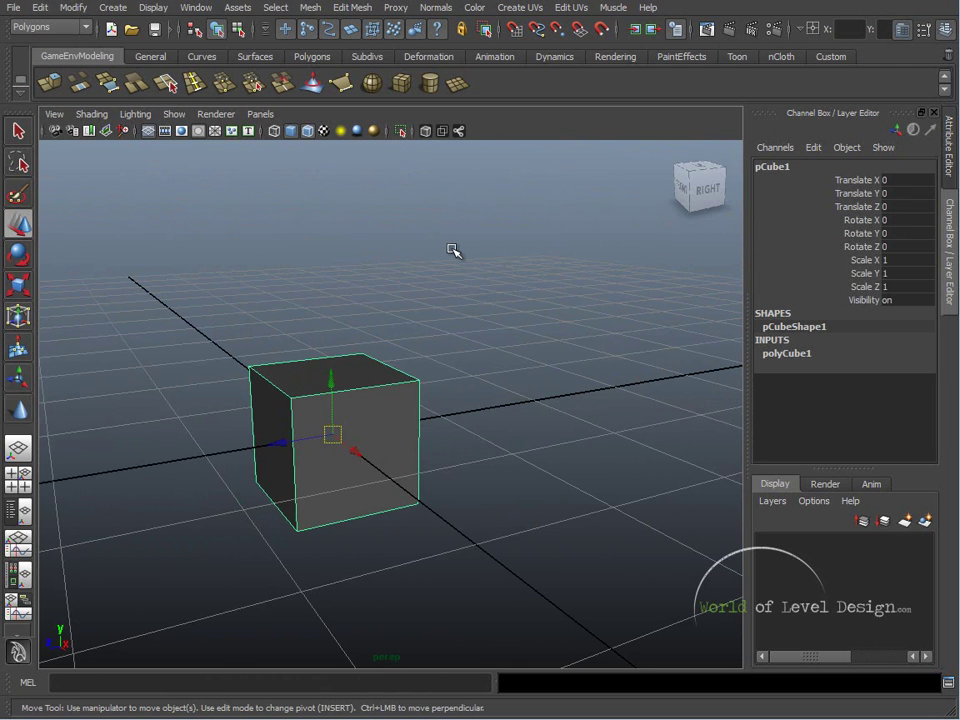
Step: Open the Attribute Editor for the cube with Ctrl+A
left_click_drag(506, 388, 662, 352, "alt")
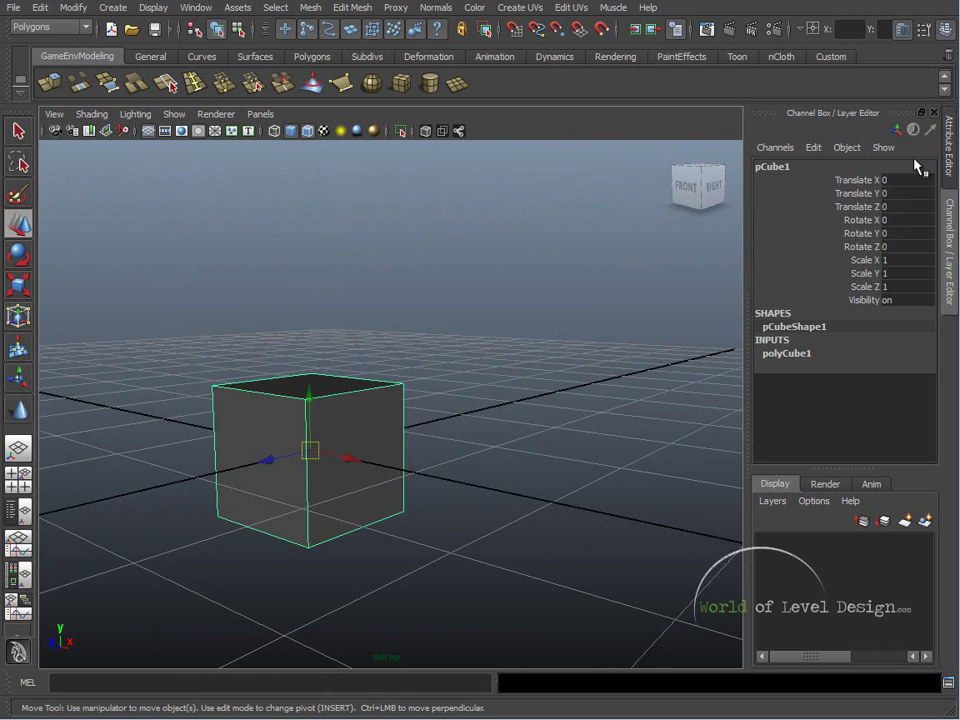
left_click(948, 140)
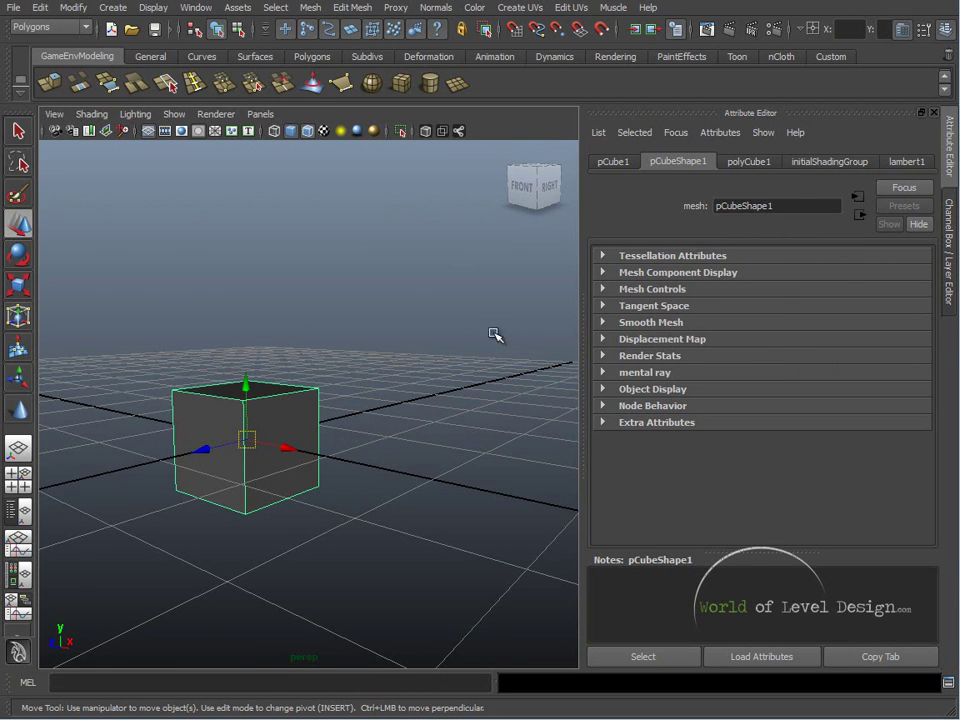
key("ctrl+a")
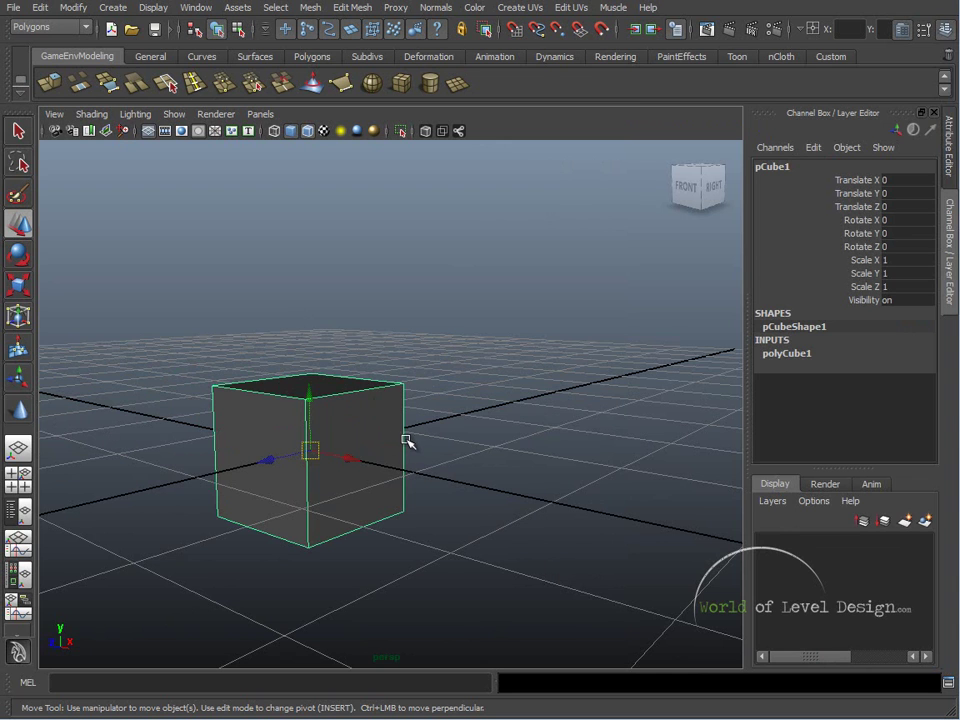
key("ctrl+a")
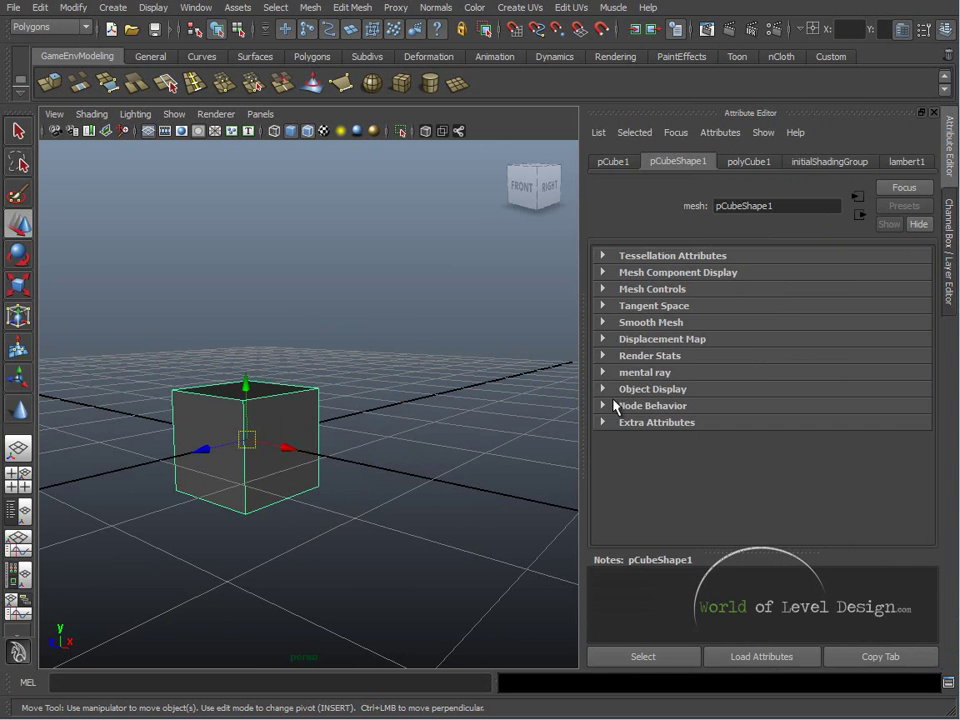
Step: Browse the polyCube1, initialShadingGroup and lambert1 tabs, ending on pCube1's transform values
left_click(615, 162)
left_click(679, 164)
left_click(744, 163)
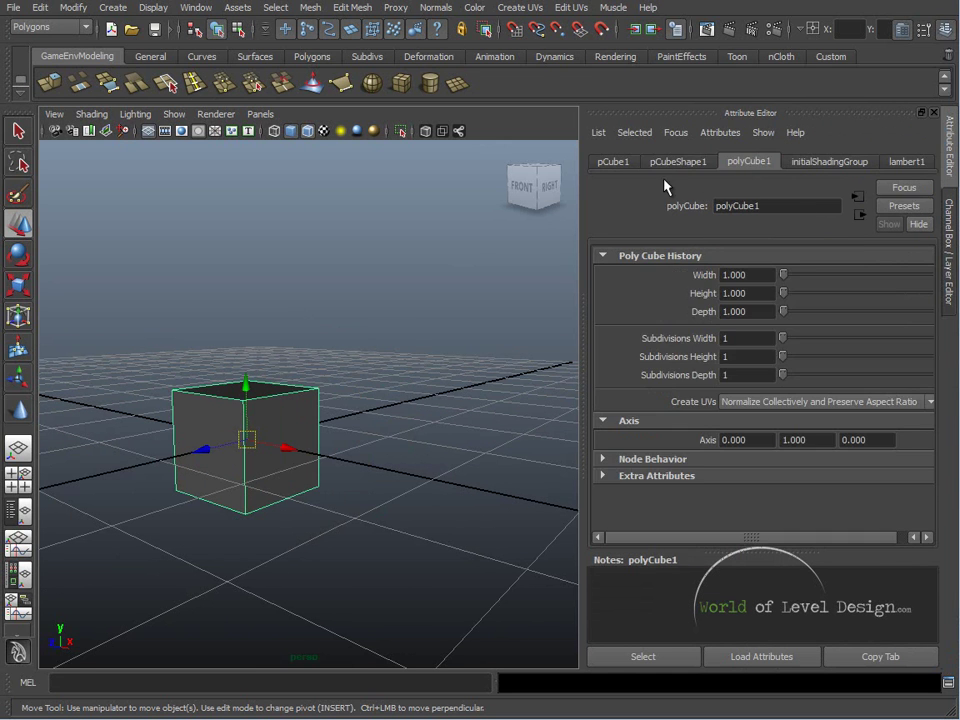
left_click(864, 166)
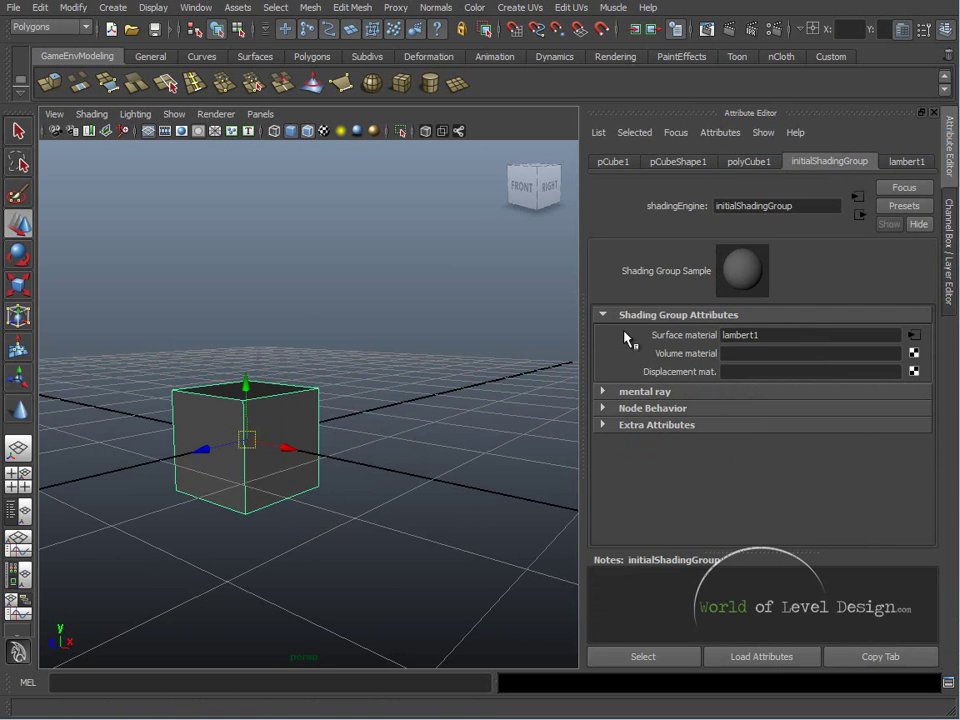
left_click(890, 165)
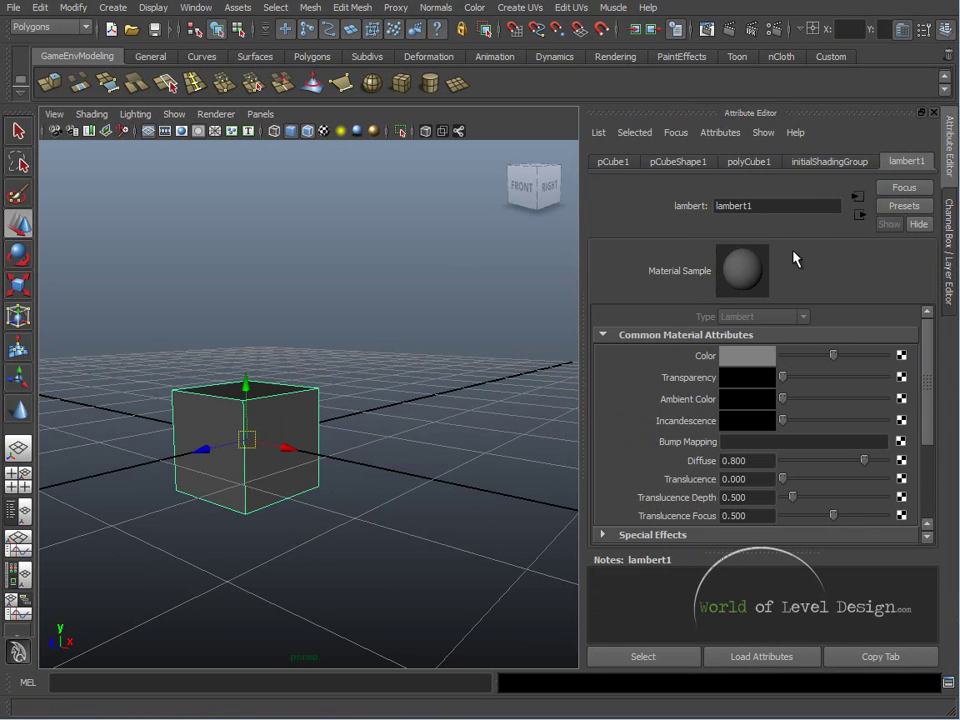
left_click(820, 161)
left_click(678, 161)
left_click(597, 163)
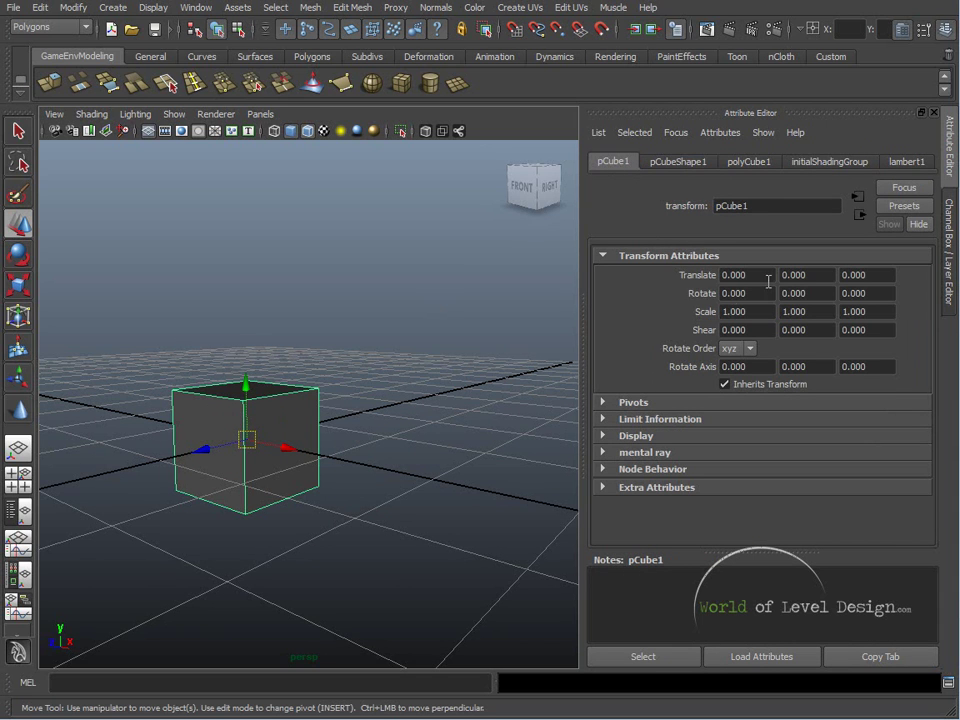
Step: Set the cube's Translate X to 20, then back to 0
left_click_drag(750, 275, 678, 273)
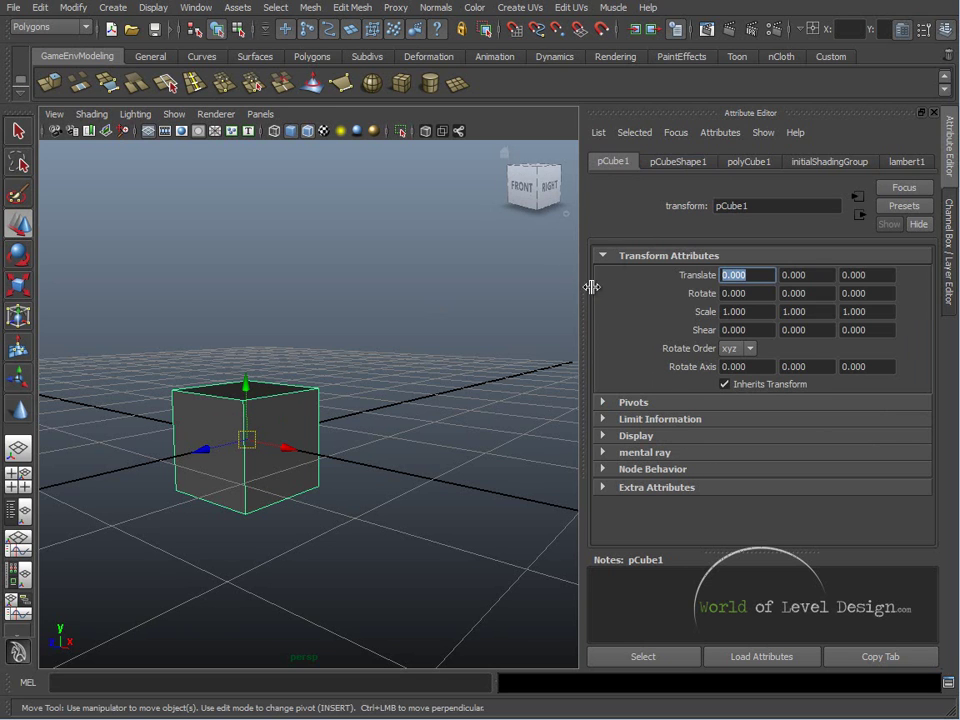
type("20")
key("Return")
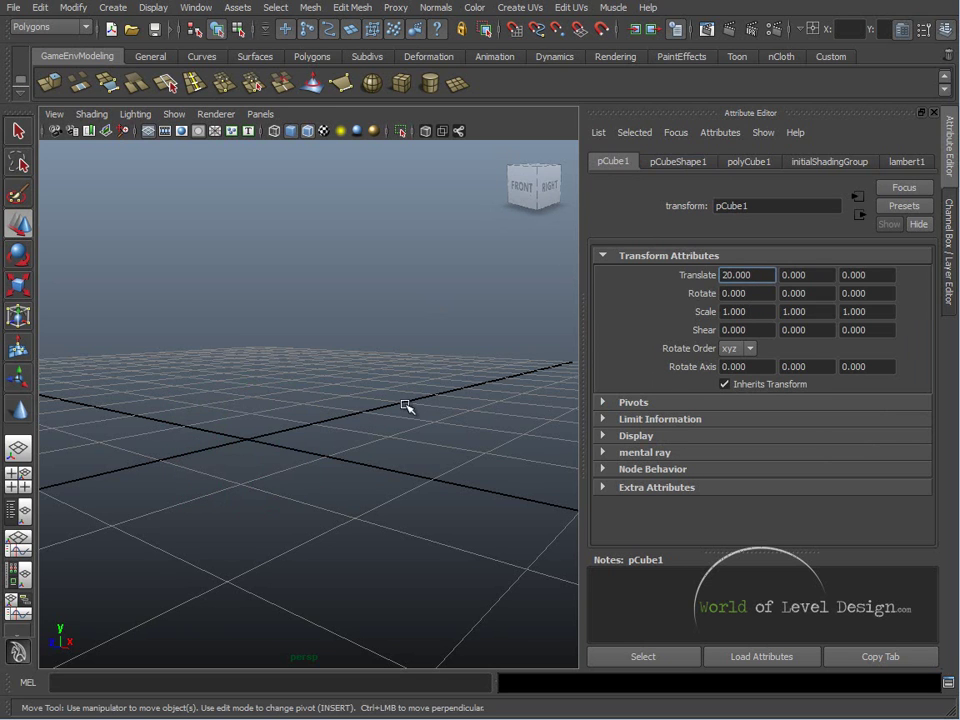
left_click_drag(757, 275, 638, 274)
type("0")
key("Return")
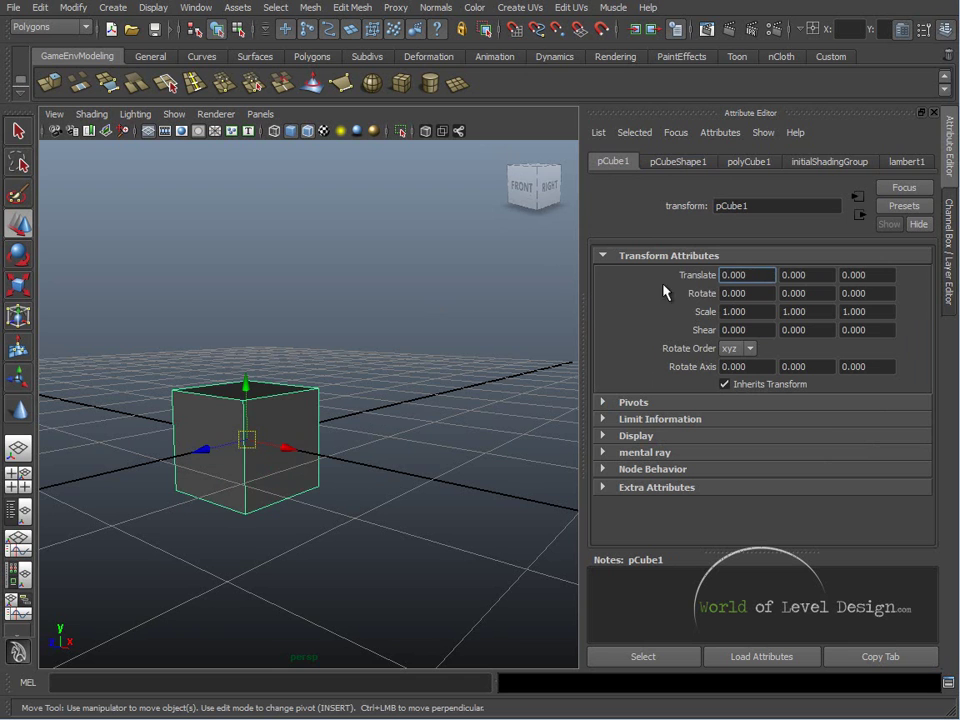
Step: Browse the shape, polyCube1 and lambert1 tabs, then return to the Channel Box
left_click(598, 257)
left_click(689, 160)
left_click(772, 163)
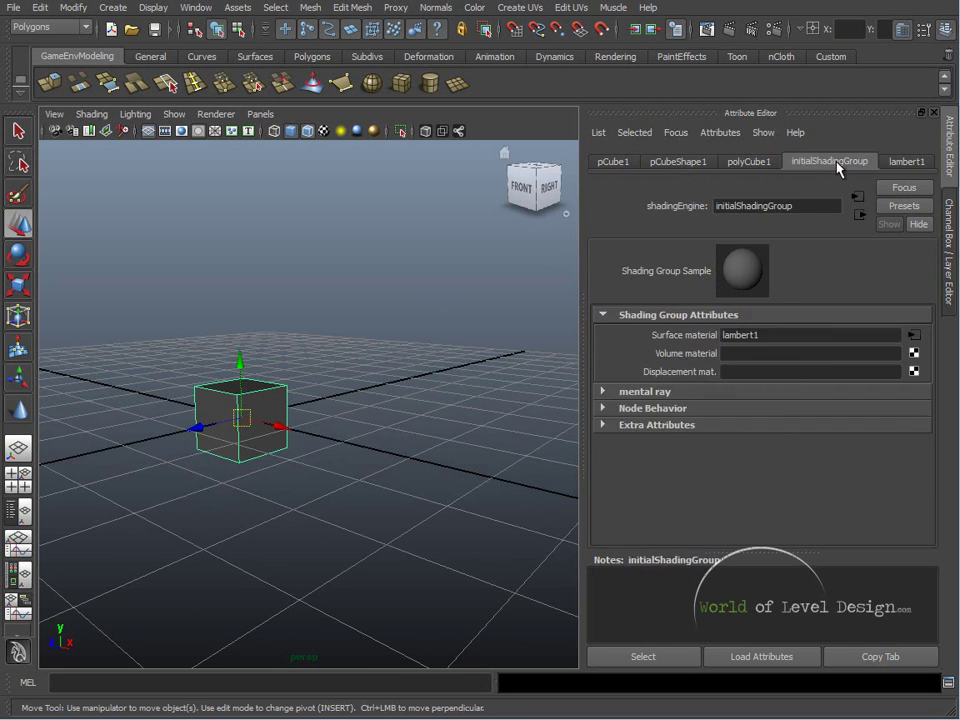
left_click(905, 161)
left_click(614, 162)
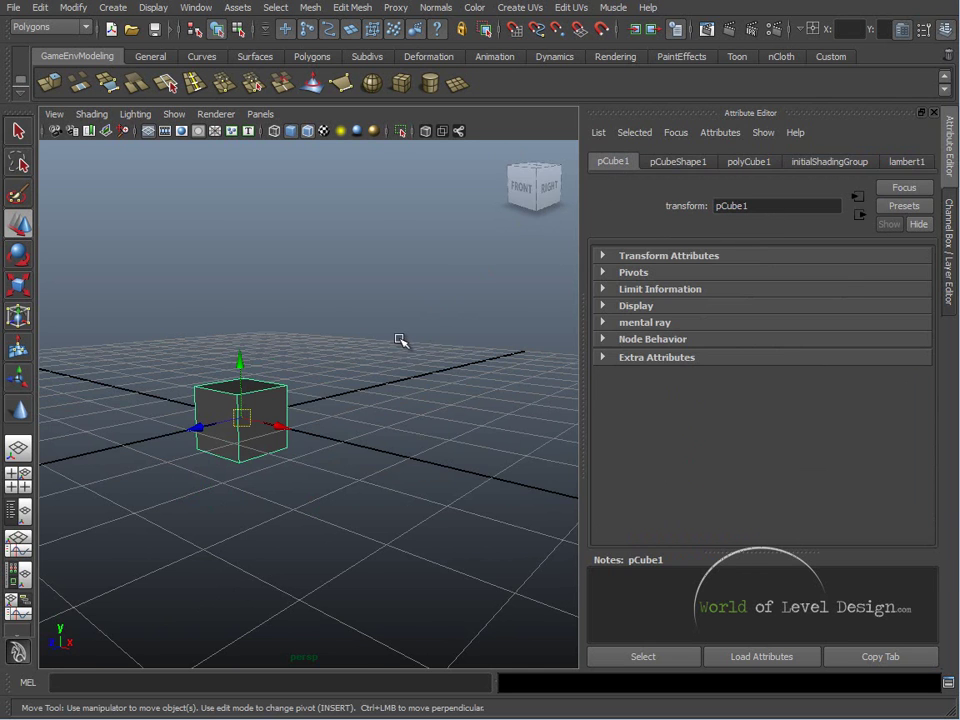
key("ctrl+a")
Step: Rename pCube1 to 'SimpleCube' in the Channel Box
left_click_drag(454, 364, 379, 321, "alt")
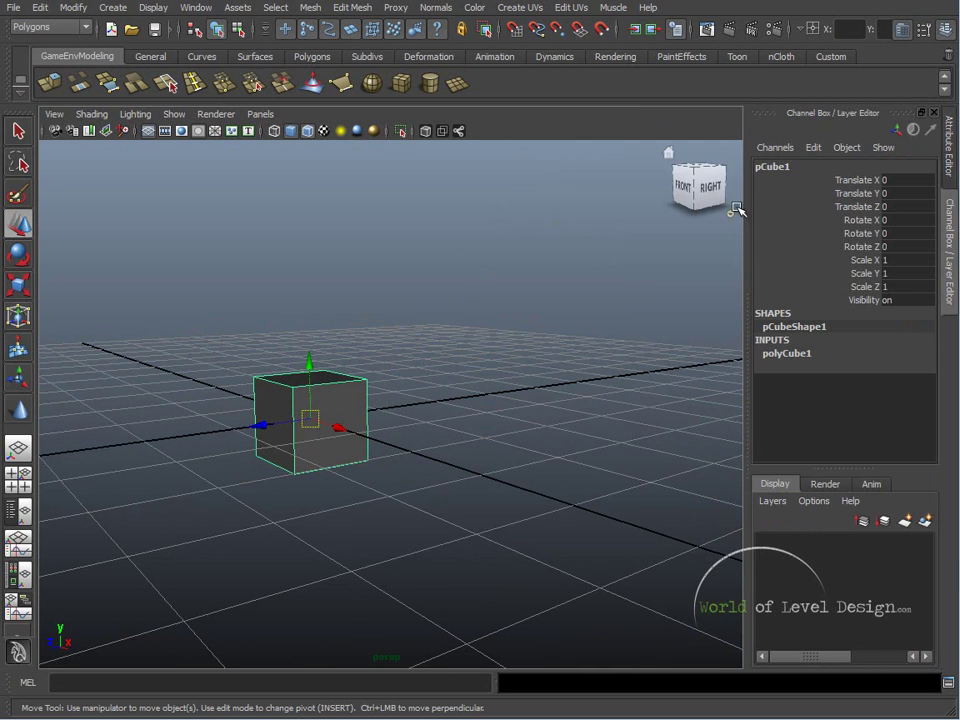
left_click(428, 339)
left_click(339, 392)
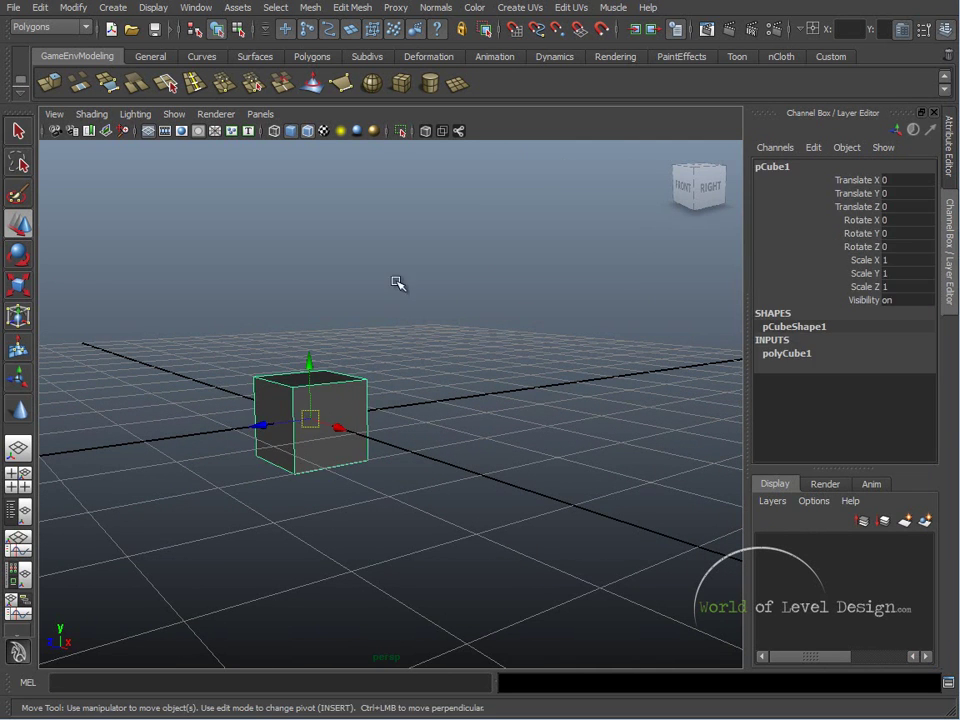
left_click(784, 180)
double_click(780, 167)
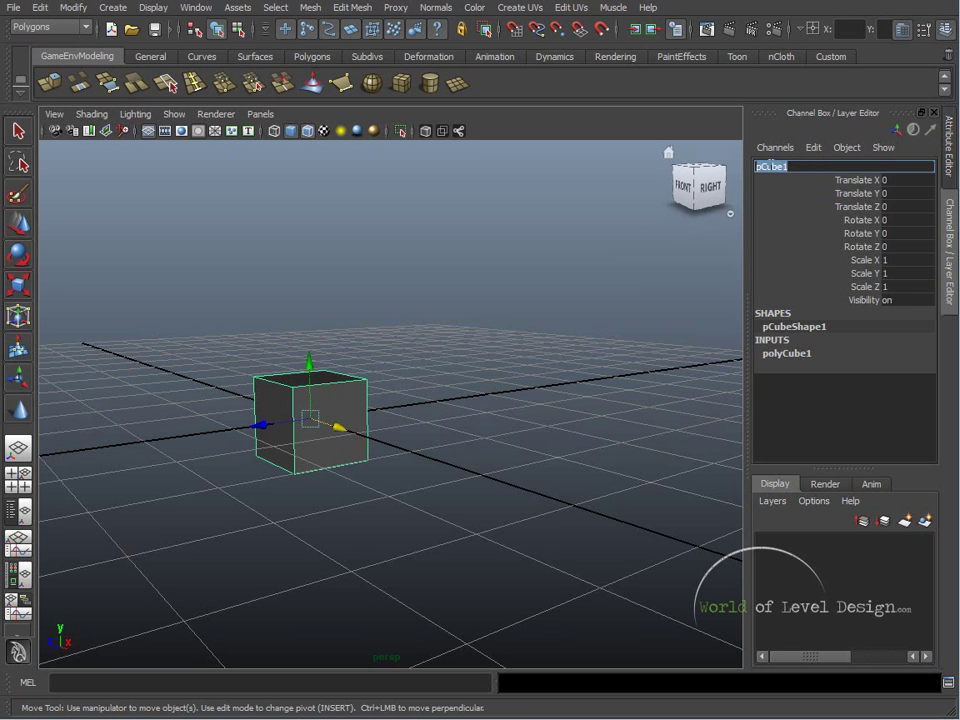
left_click(715, 222)
left_click(322, 392)
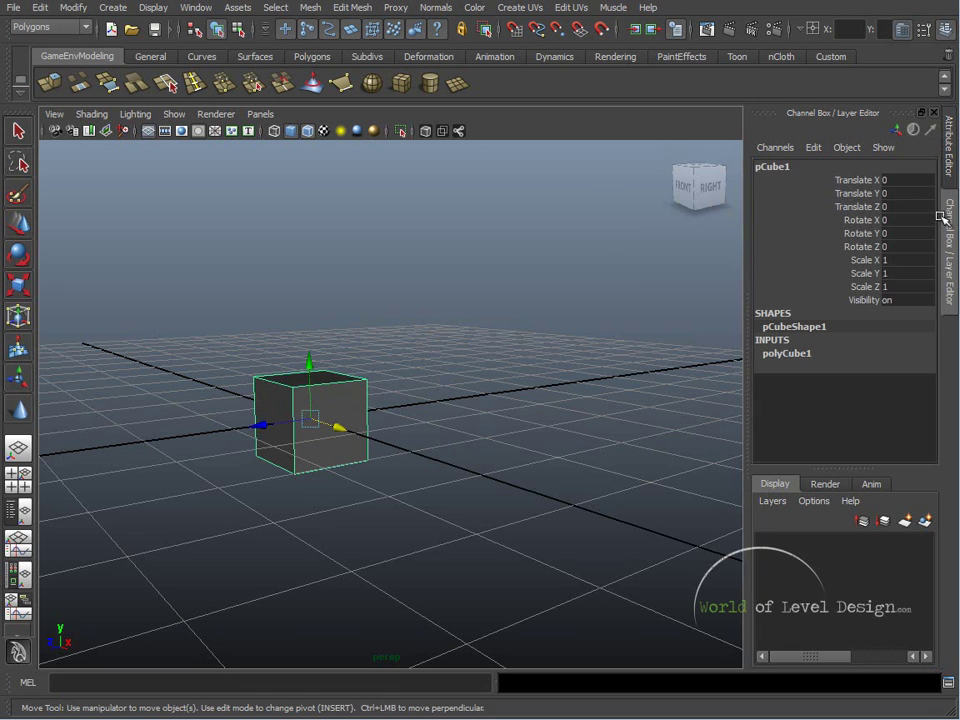
double_click(794, 168)
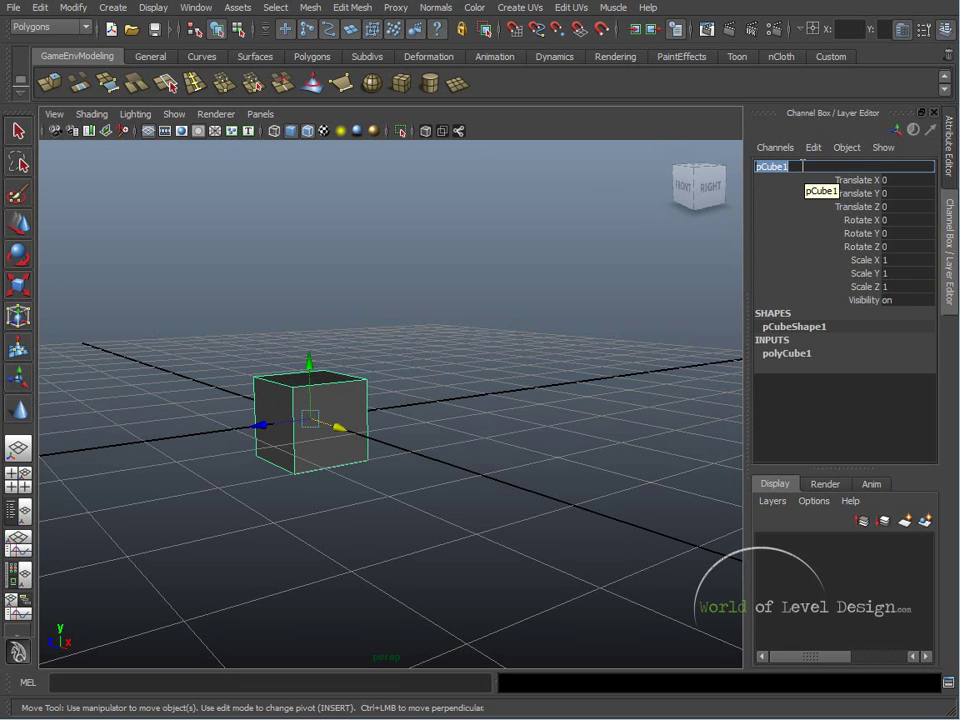
type("SimpleCube")
key("Return")
Step: Reselect SimpleCube and expand its polyCube1 construction attributes
left_click(568, 294)
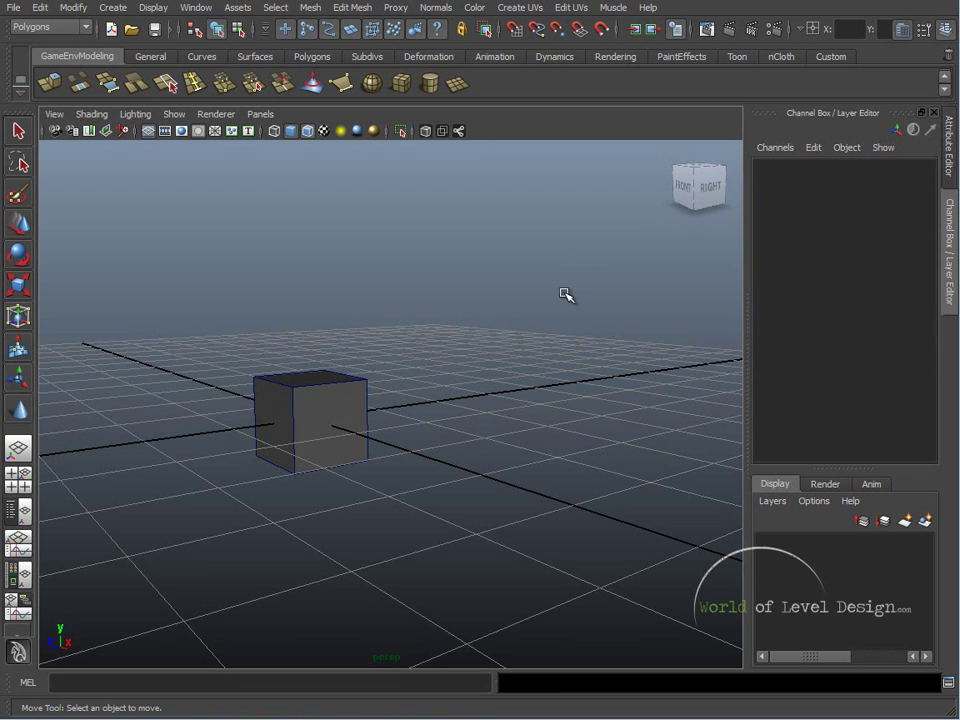
left_click(306, 390)
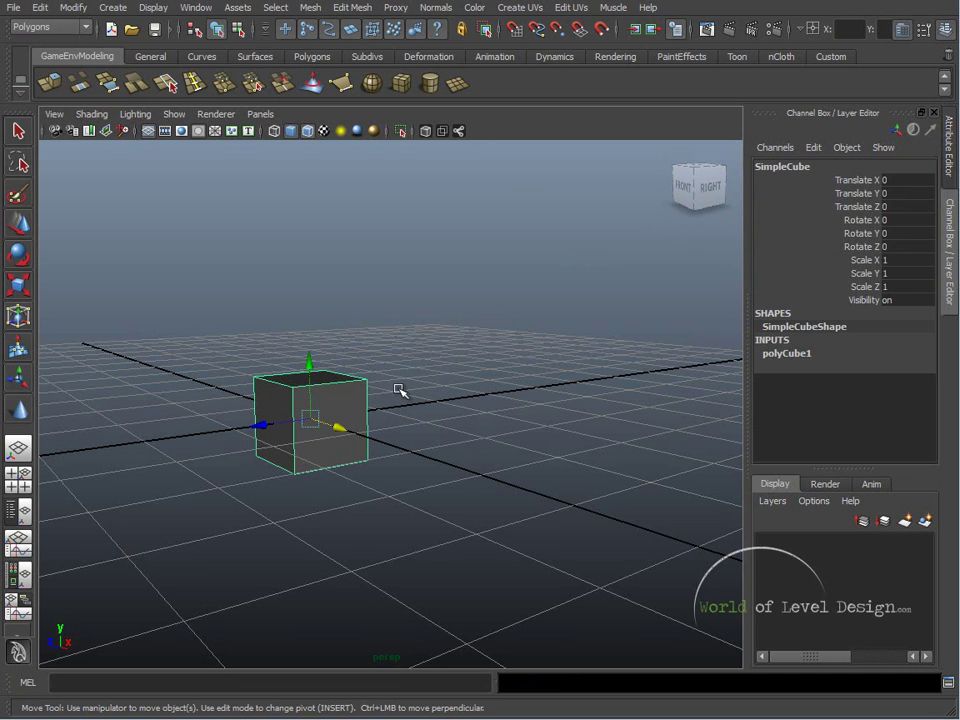
left_click(855, 180)
left_click(855, 193)
left_click(855, 206)
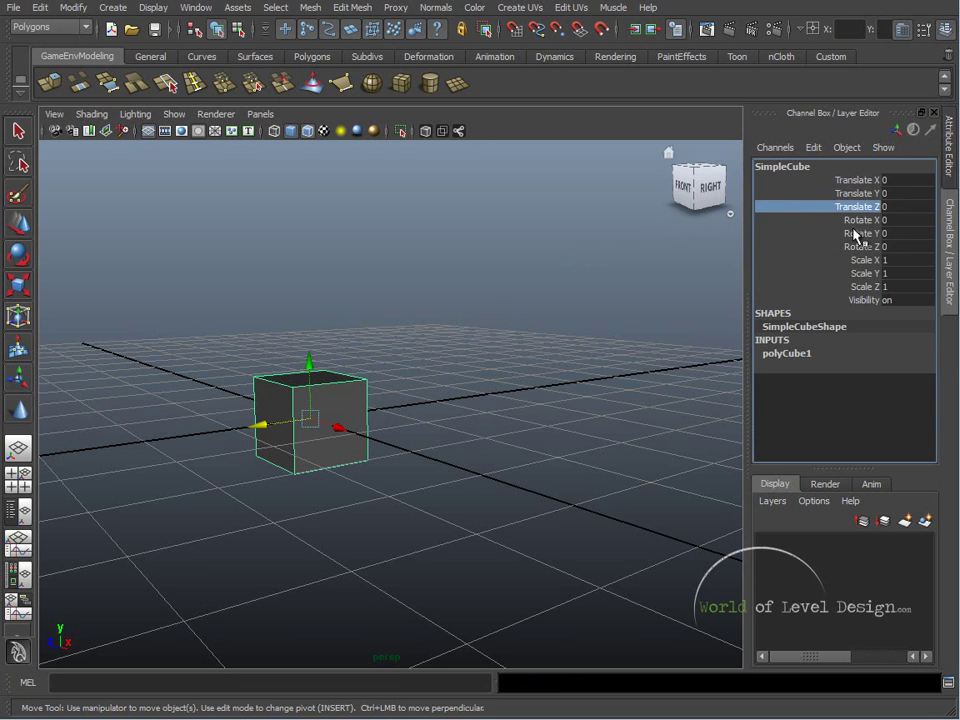
left_click(860, 220)
left_click(855, 233)
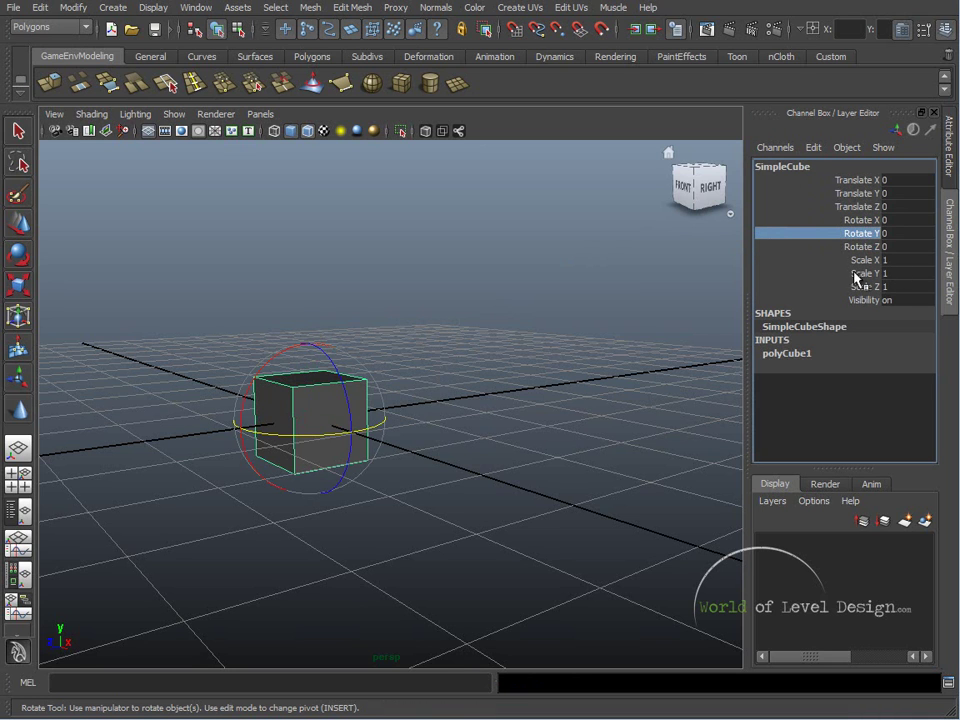
left_click(793, 351)
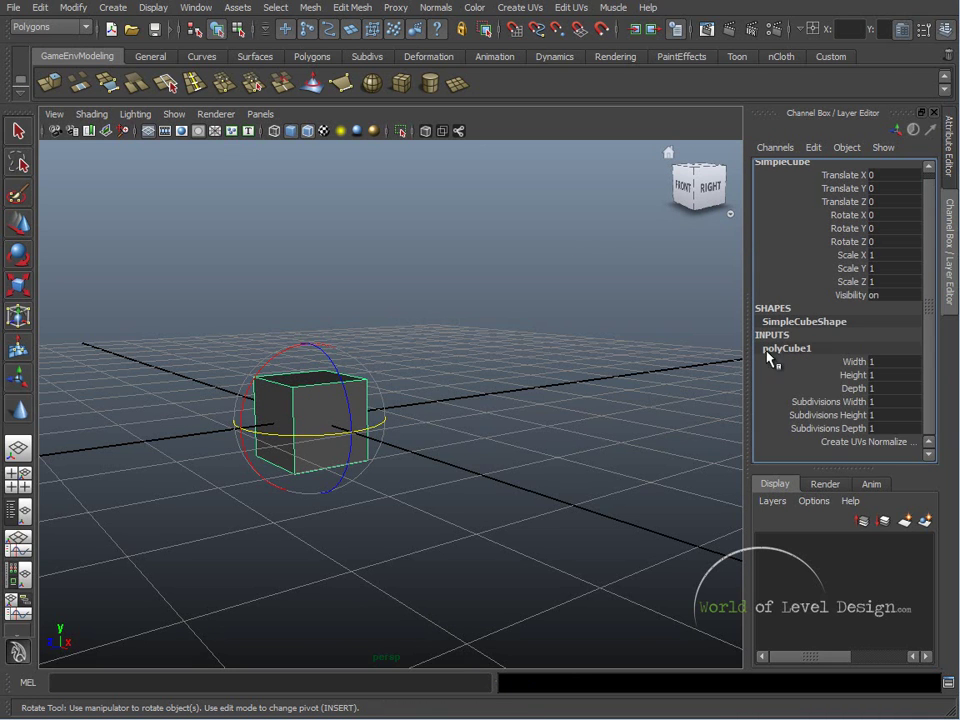
Step: Set polyCube1 Subdivisions Width to 5
double_click(873, 401)
key("Return")
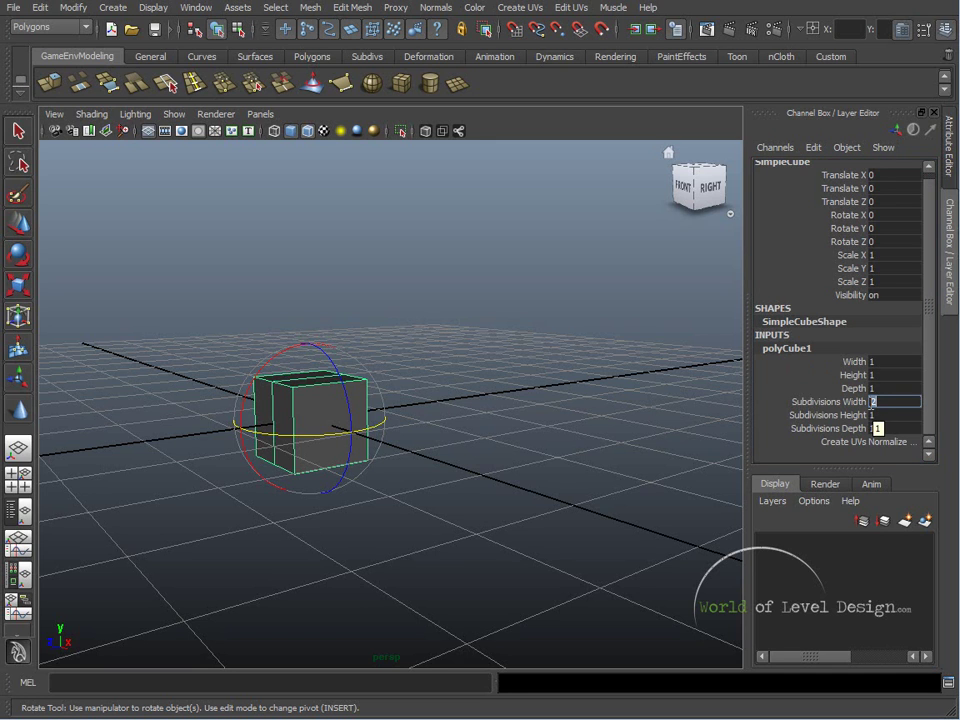
type("5")
key("Return")
scroll(258, 398, "up", 1)
scroll(258, 398, "up", 3)
left_click_drag(258, 398, 486, 347, "alt")
key("w")
Step: Set polyCube1 Subdivisions Height to 5
double_click(885, 415)
type("5")
key("Return")
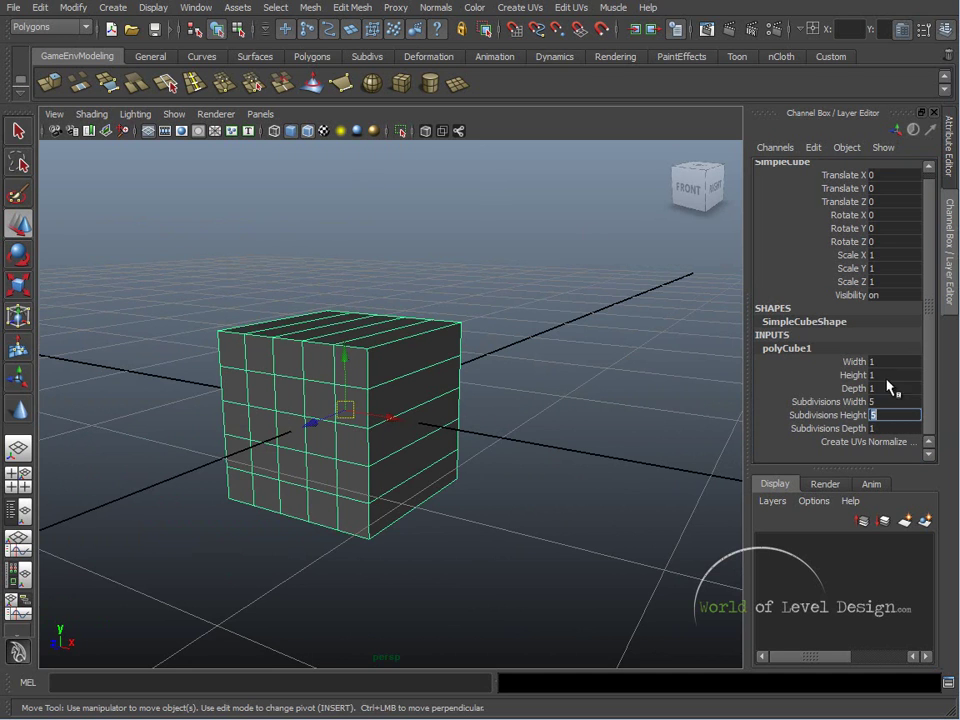
left_click(359, 12)
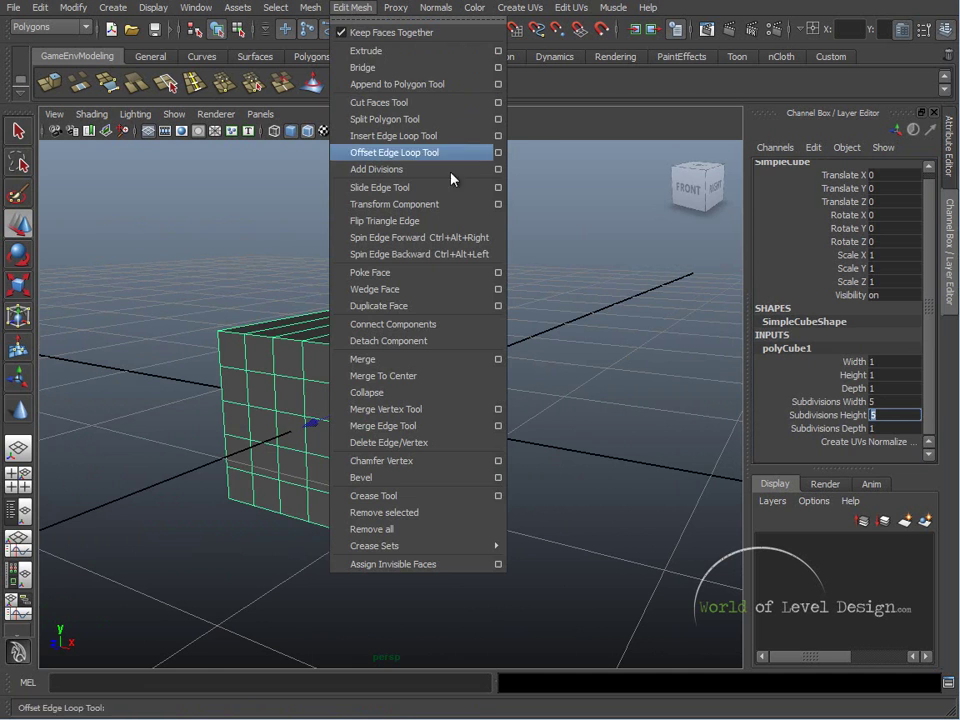
left_click(600, 250)
left_click(380, 376)
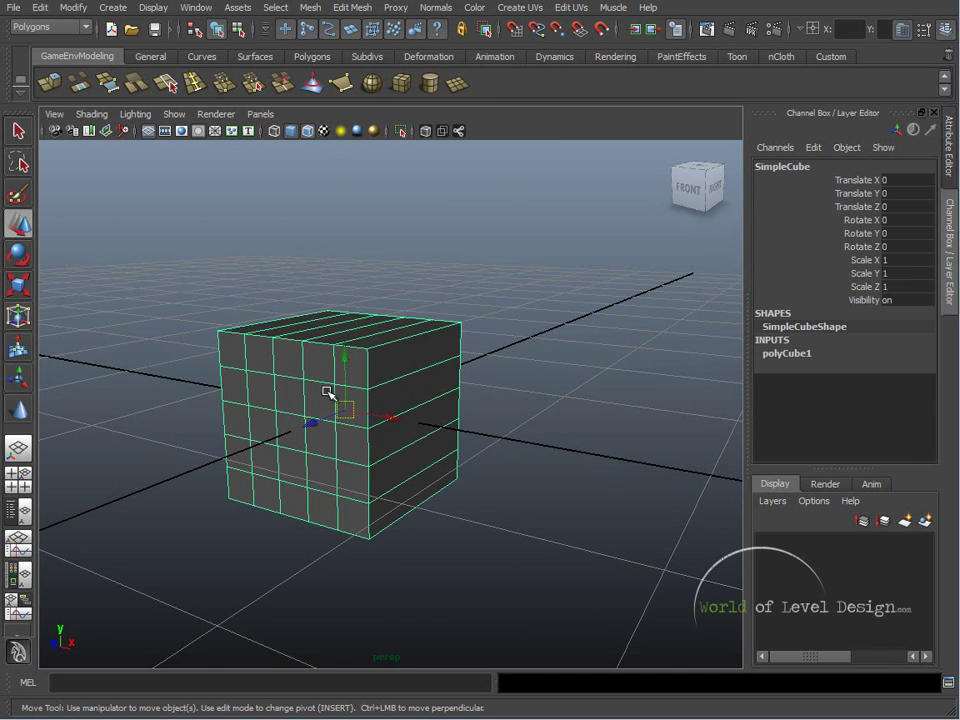
Step: Orbit around SimpleCube to inspect its 5x5 subdivided faces
left_click_drag(357, 370, 293, 283, "alt")
left_click_drag(315, 452, 491, 433, "alt")
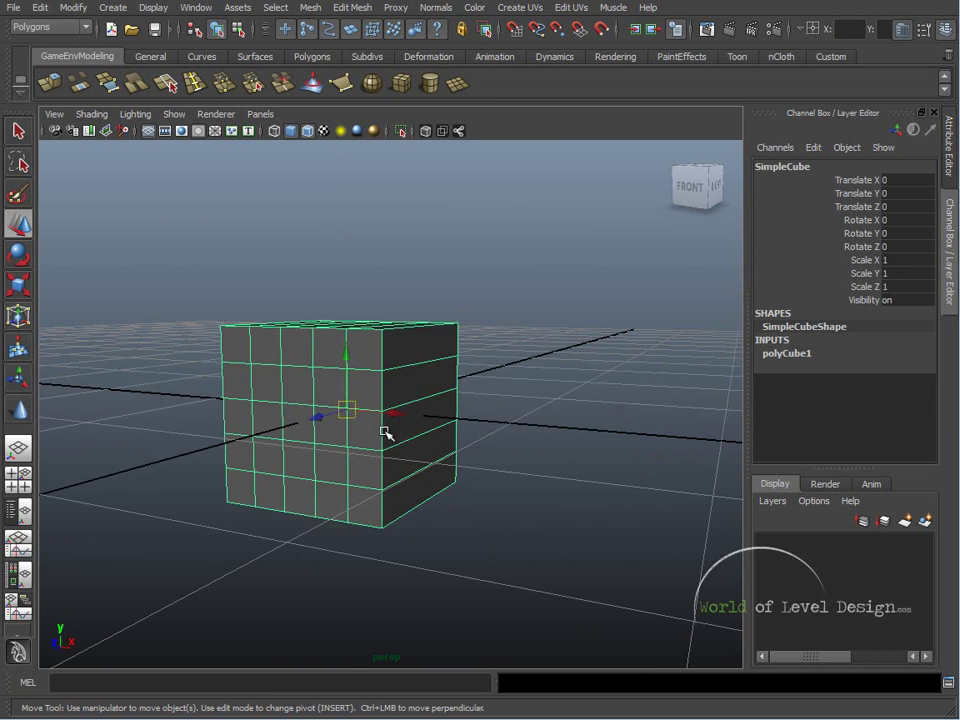
left_click_drag(361, 361, 343, 369, "alt")
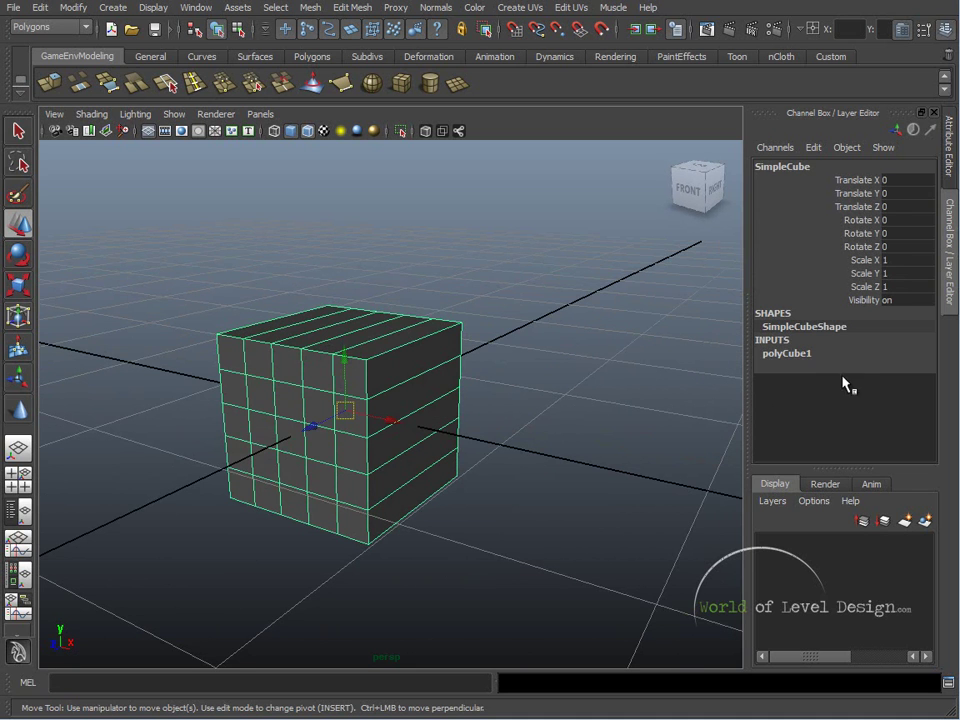
left_click(791, 350)
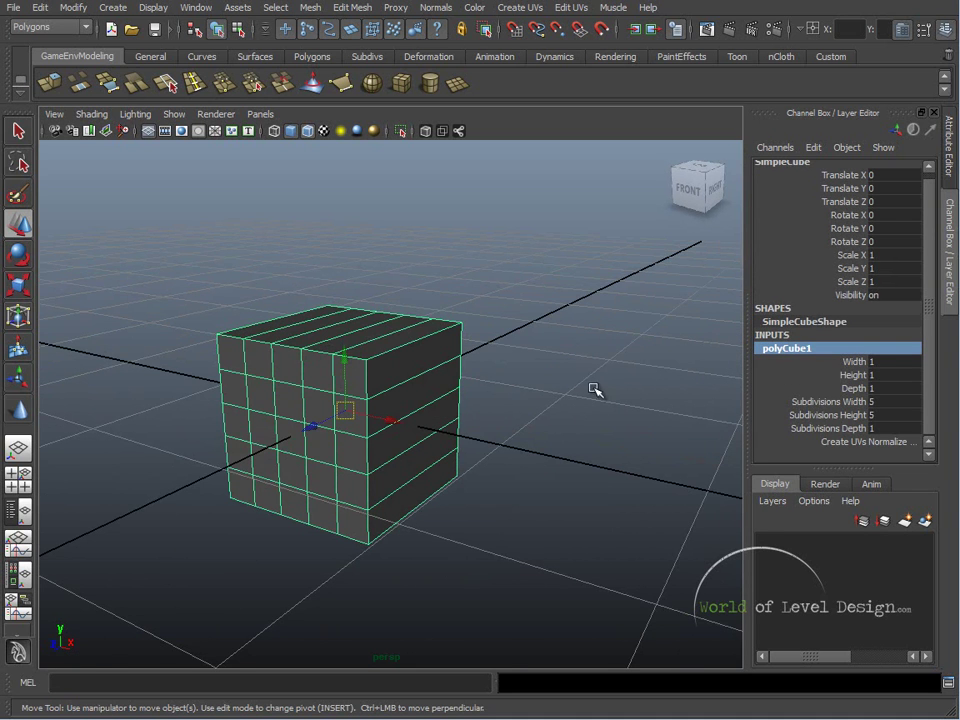
left_click_drag(583, 386, 640, 360, "alt")
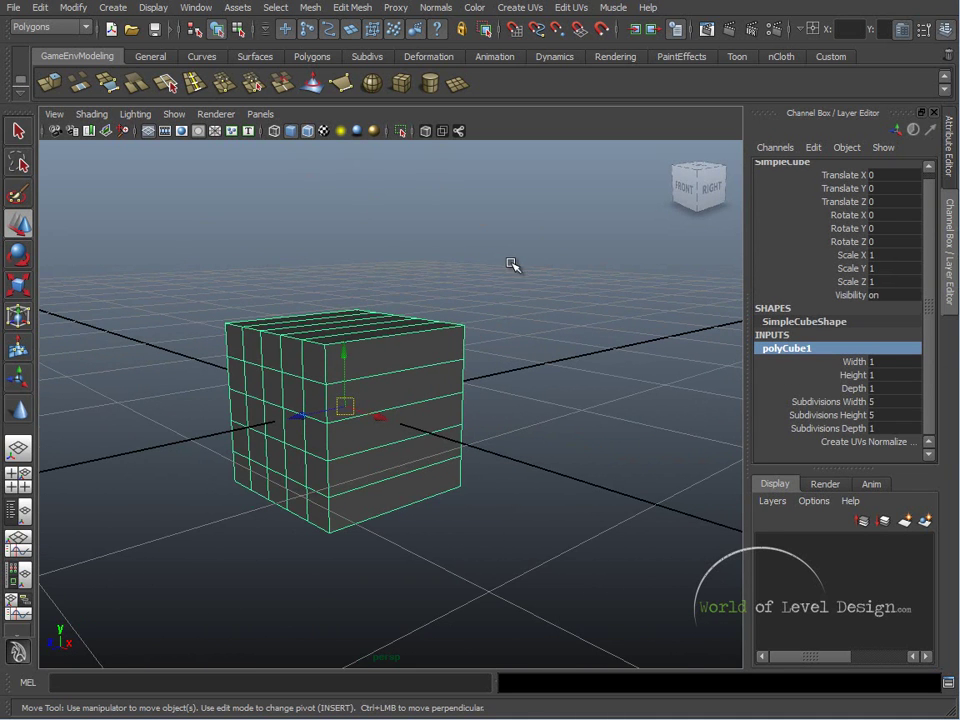
left_click_drag(408, 370, 448, 358, "alt")
left_click(396, 356)
left_click_drag(328, 415, 286, 390, "alt")
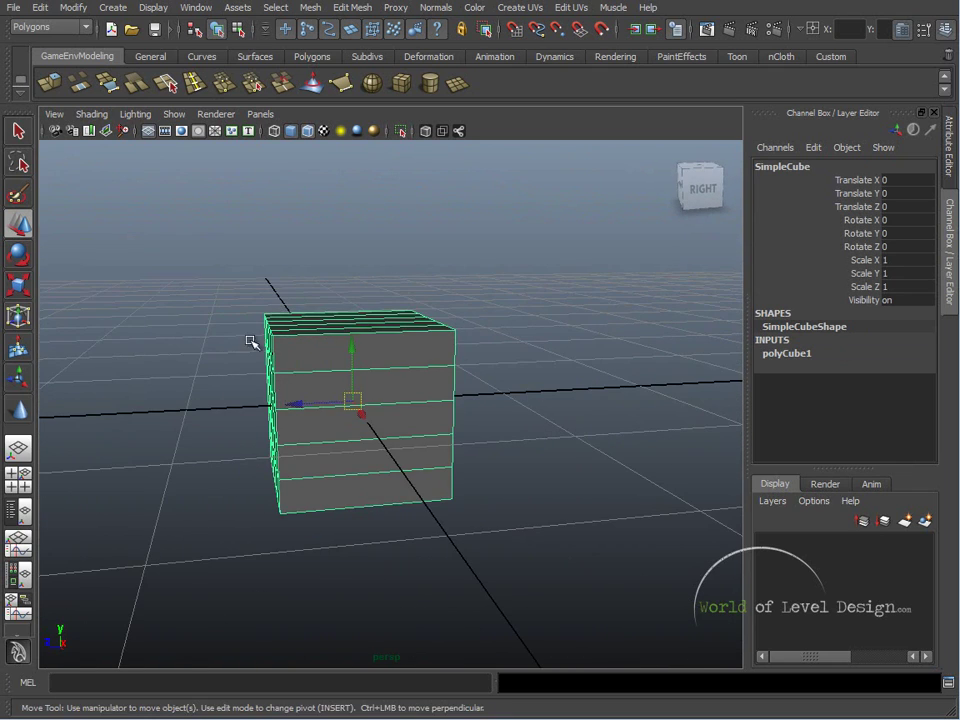
left_click_drag(317, 330, 409, 399, "alt")
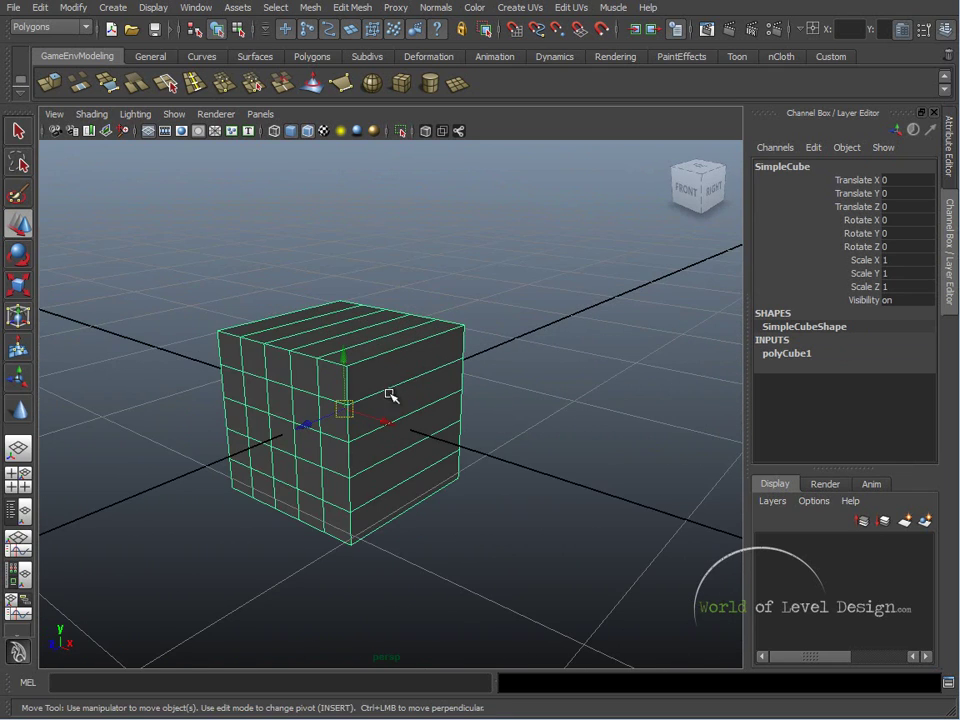
Step: Create a default polygon cylinder beside SimpleCube and select one of its side faces
left_click_drag(379, 450, 410, 390, "alt")
left_click(429, 83)
left_click_drag(420, 474, 369, 506, "alt")
right_click(508, 420)
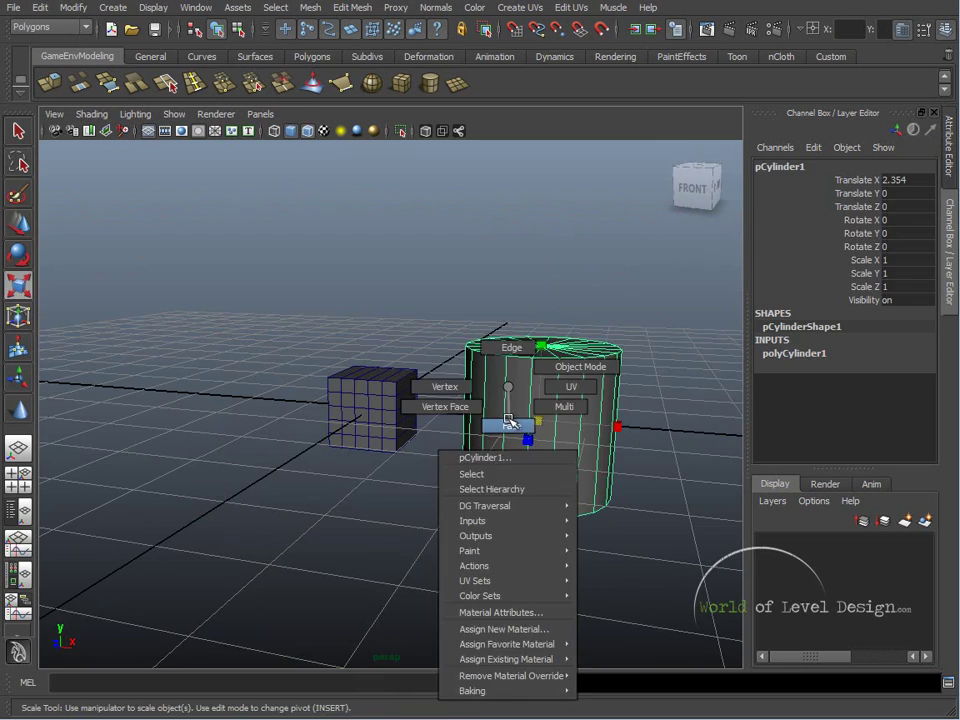
left_click(508, 422)
left_click(508, 440)
Step: Try moving the cylinder face, undo the moves, and return to object mode
left_click_drag(486, 444, 416, 540, "alt")
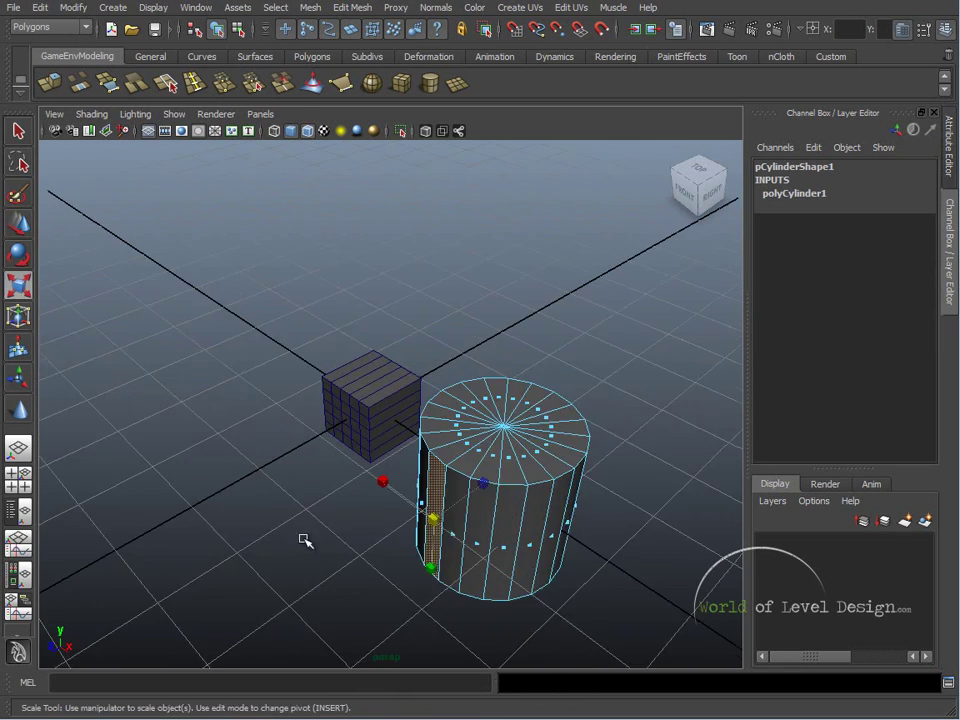
right_click_drag(416, 540, 435, 441, "alt")
key("w")
left_click_drag(390, 449, 449, 427)
key("ctrl+z")
left_click_drag(332, 469, 564, 429, "alt")
key("ctrl+z")
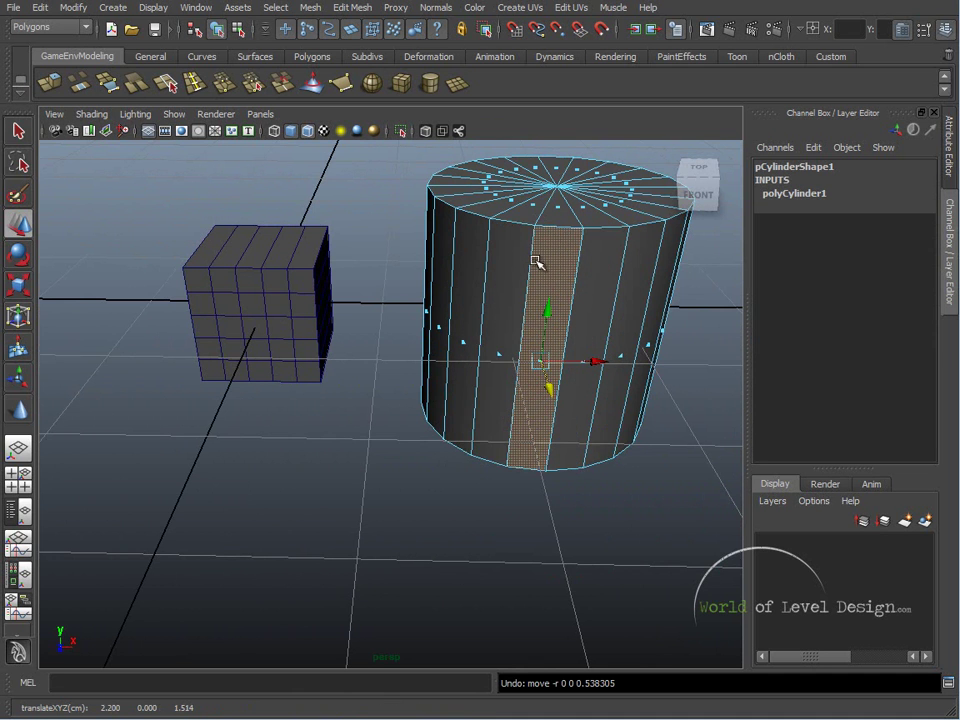
right_click_drag(531, 257, 508, 258)
left_click_drag(566, 279, 455, 348, "alt")
key("F8")
Step: Move SimpleCube up onto the top of the cylinder
left_click(290, 352)
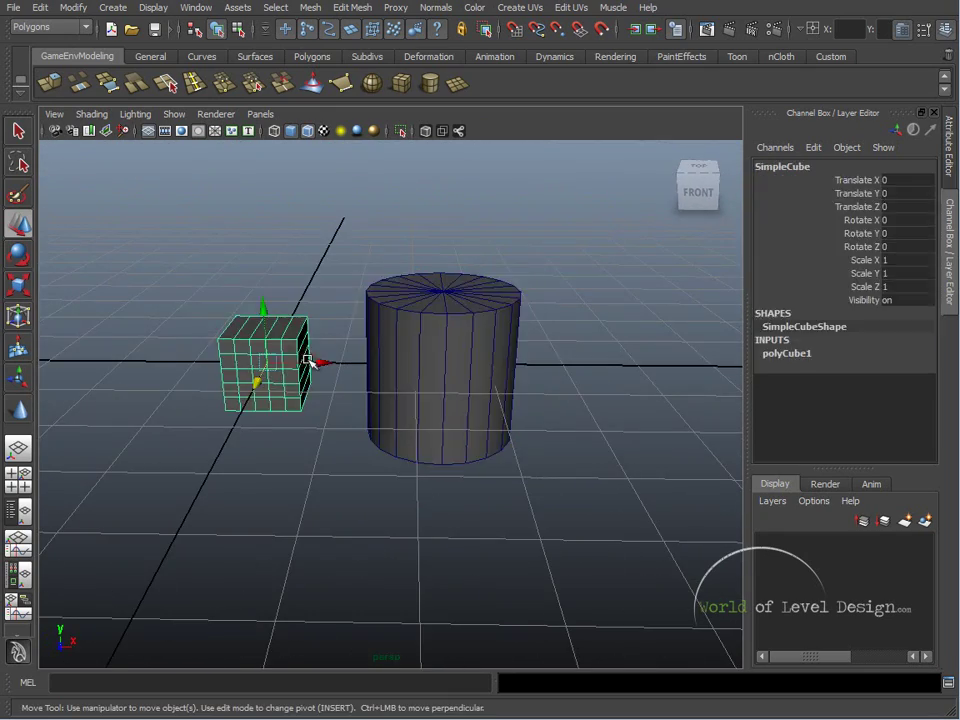
left_click_drag(321, 364, 453, 350)
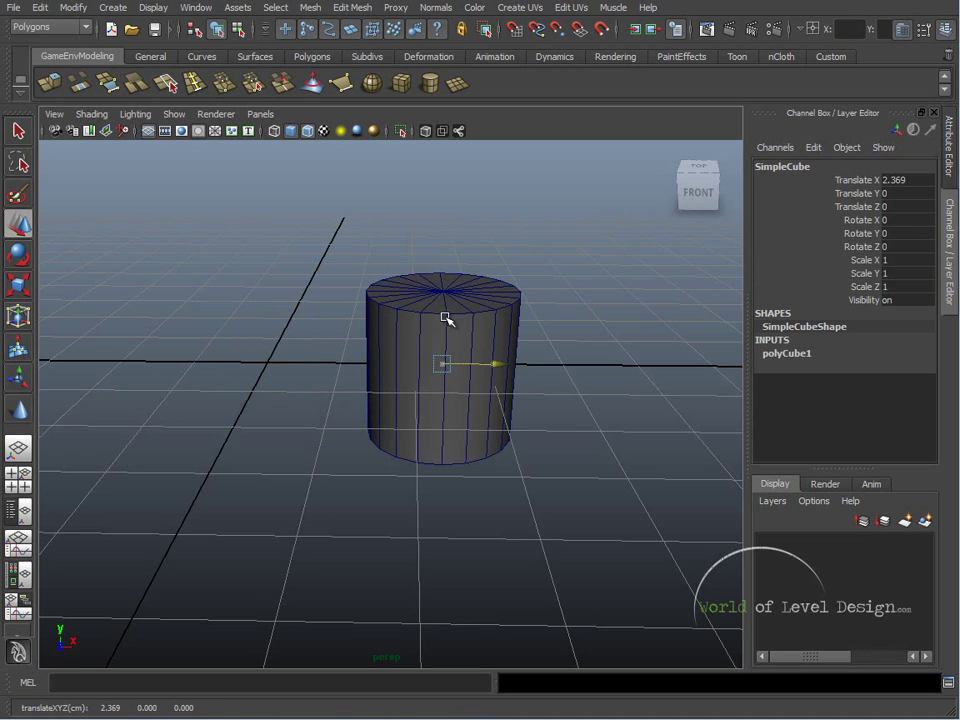
key("ctrl+z")
left_click_drag(446, 306, 457, 217)
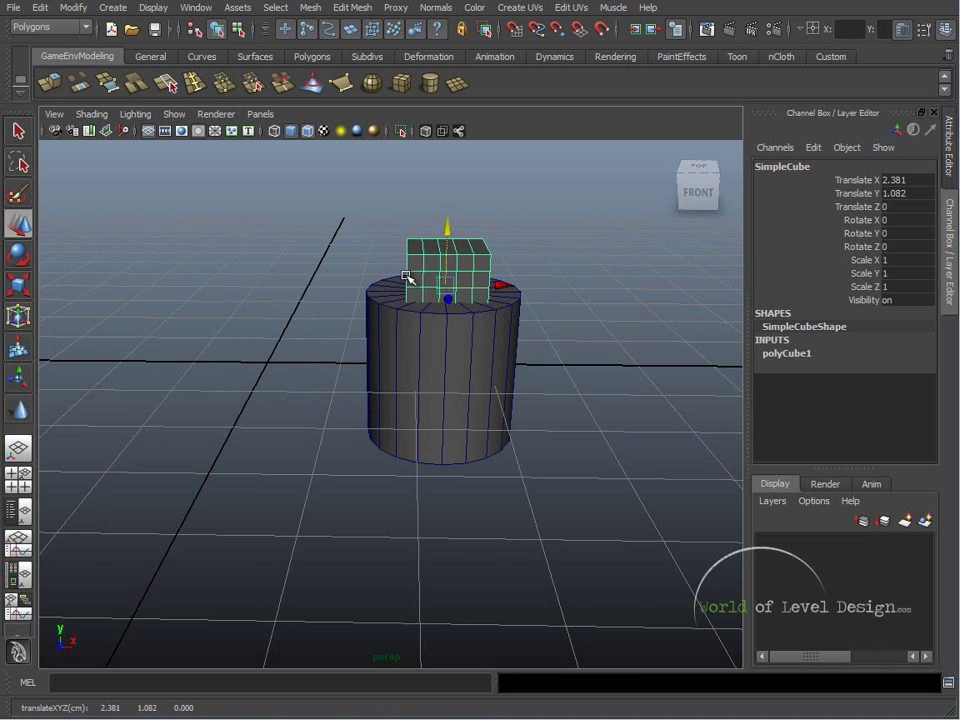
Step: Select the cylinder and check its Display attributes in the Attribute Editor
left_click_drag(358, 321, 467, 360, "alt")
left_click(467, 360)
left_click(446, 368)
key("ctrl+a")
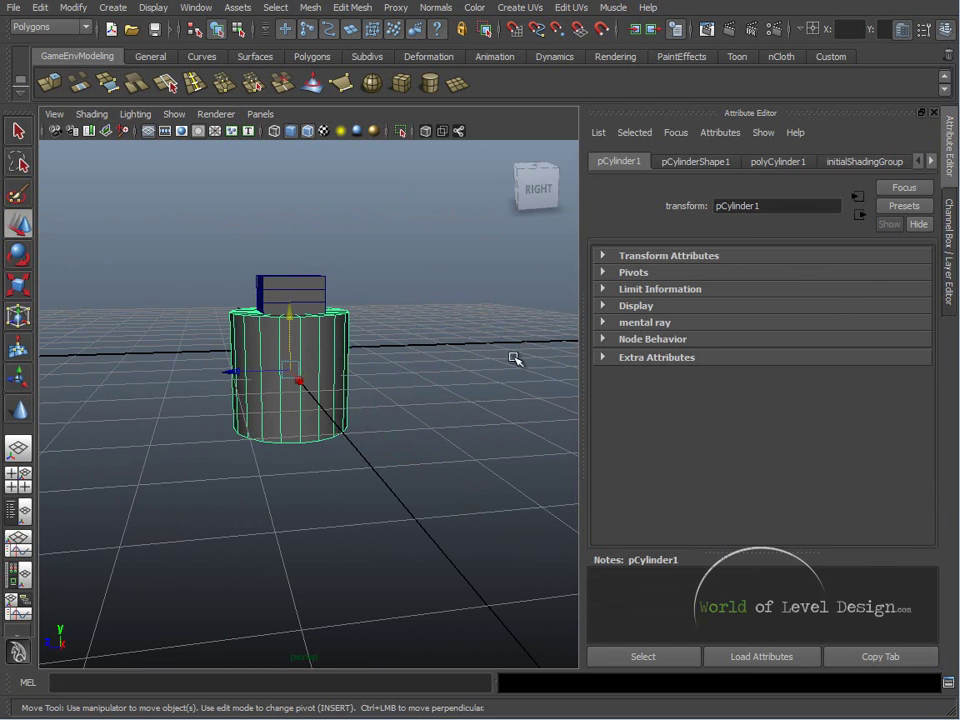
left_click(603, 306)
key("ctrl+a")
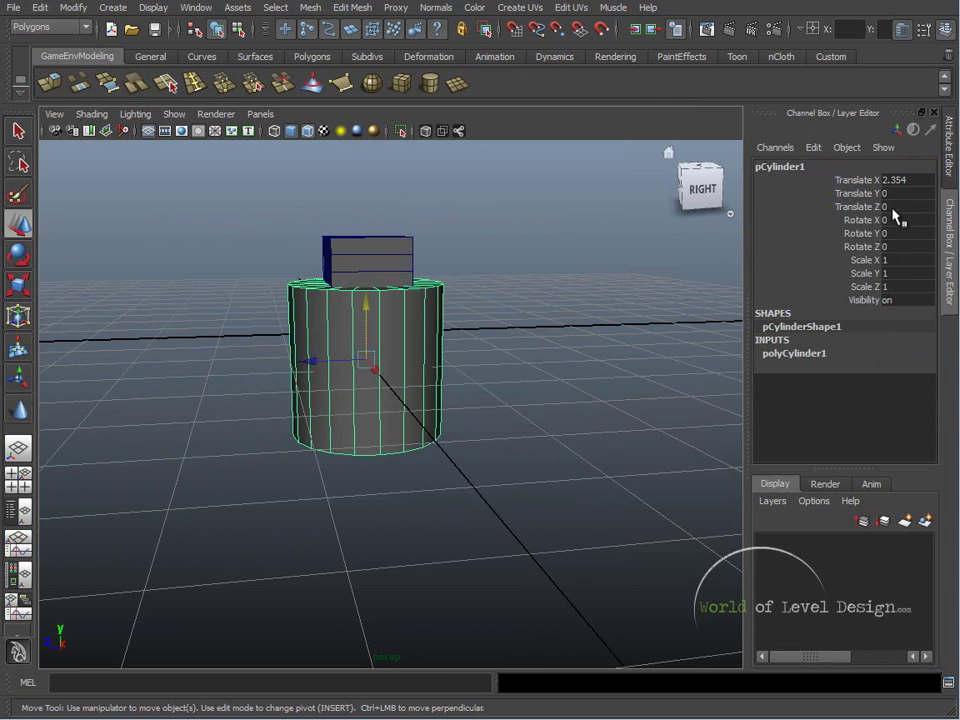
left_click(858, 206)
key("f")
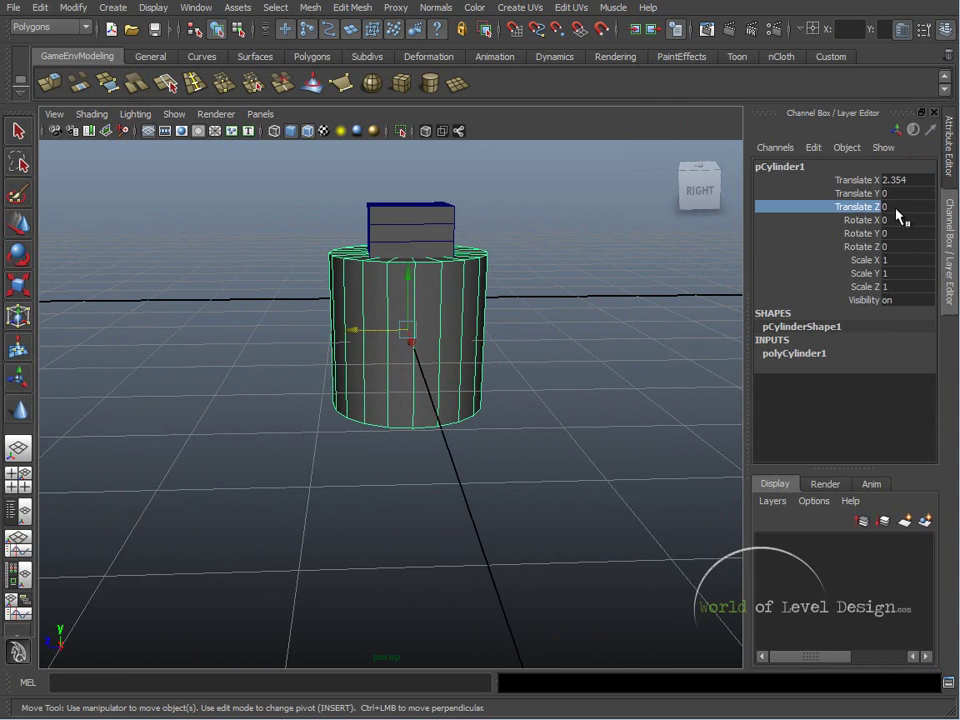
Step: Undo the accidental cylinder Translate Z change and frame the cylinder in the view
key("ctrl+z")
key("e")
left_click(852, 221)
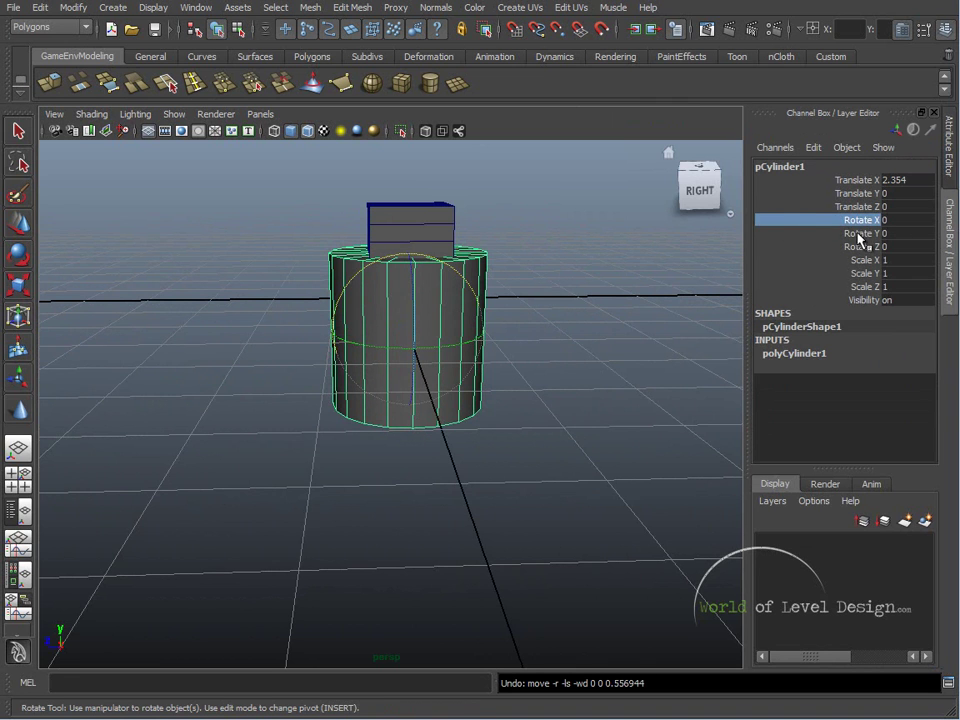
key("w")
middle_click_drag(545, 300, 530, 258, "alt")
key("ctrl+z")
key("ctrl+z")
left_click_drag(428, 354, 587, 352, "alt")
right_click_drag(587, 352, 516, 354, "alt")
left_click_drag(516, 354, 478, 338, "alt")
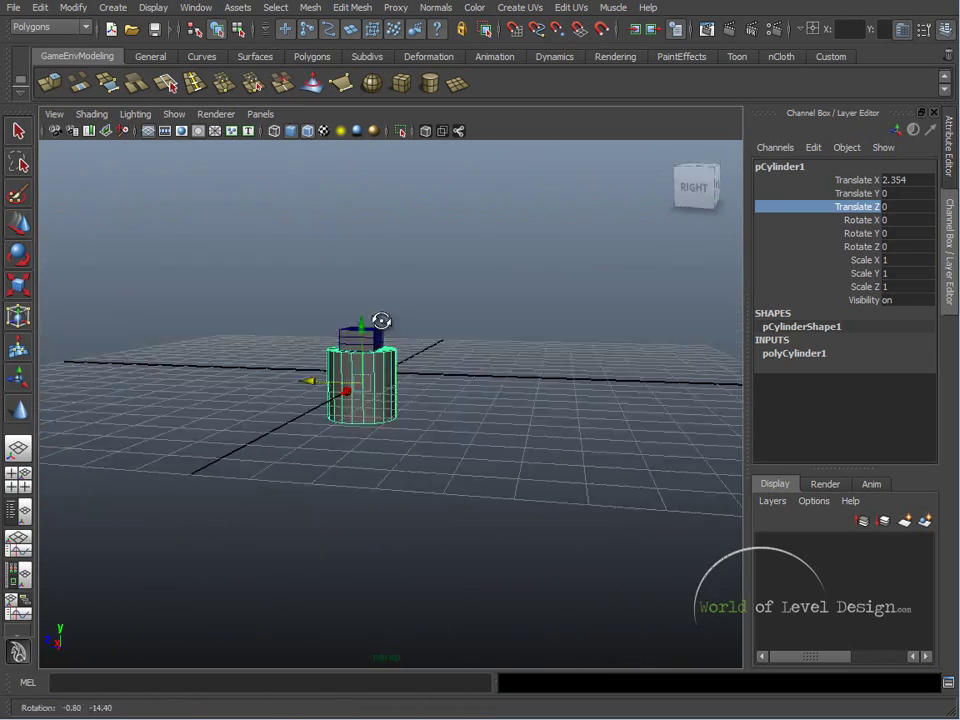
left_click_drag(381, 320, 369, 396, "alt")
key("f")
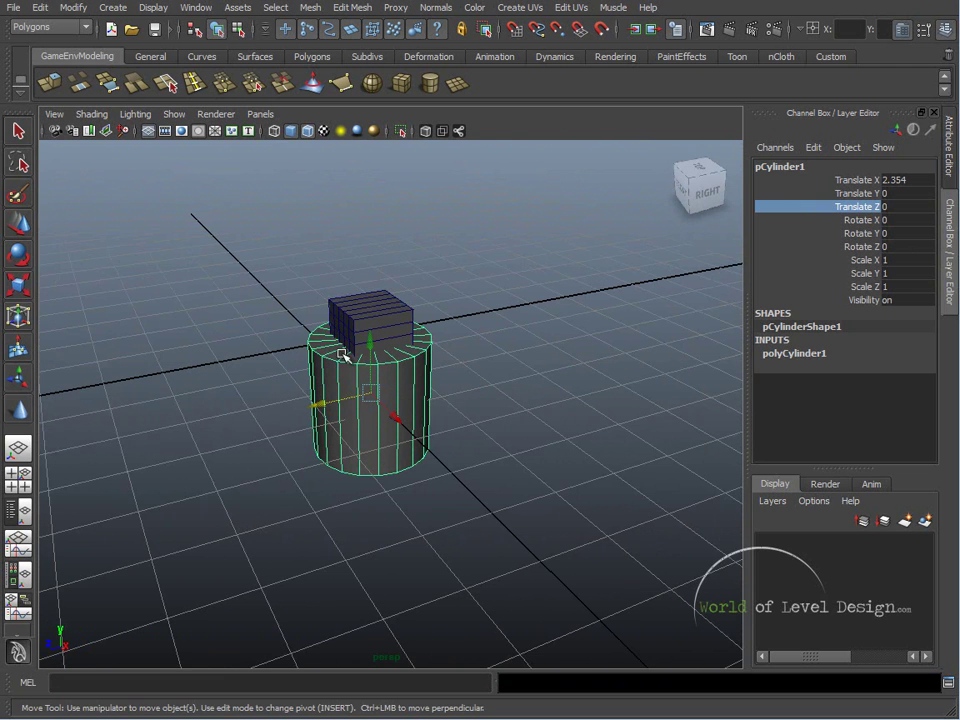